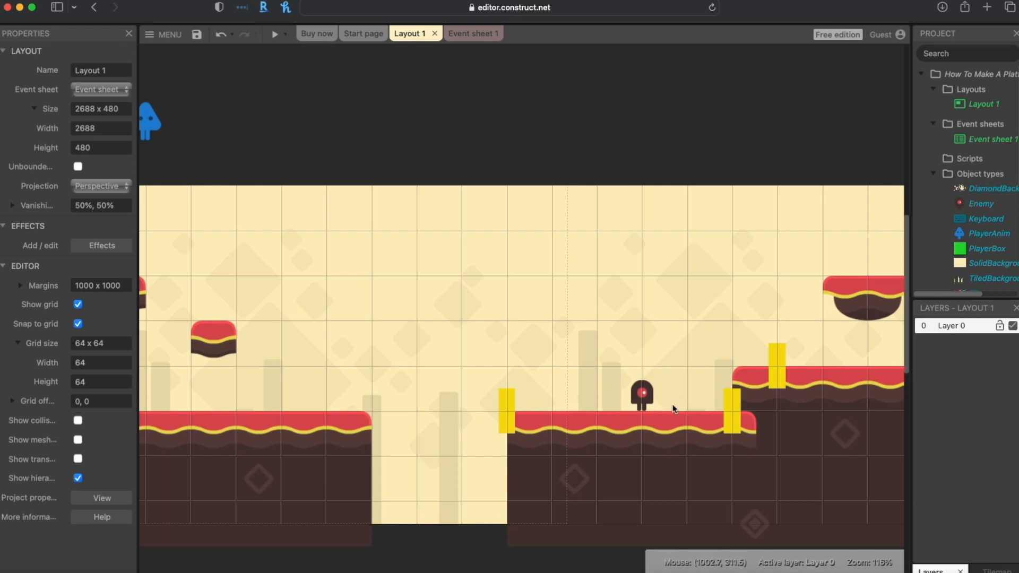
# - Insert a new Sprite object named Collectible in the empty area above the layout, beside the blue player sprite
pyautogui.moveTo(511, 572); pyautogui.dragTo(448, 572)
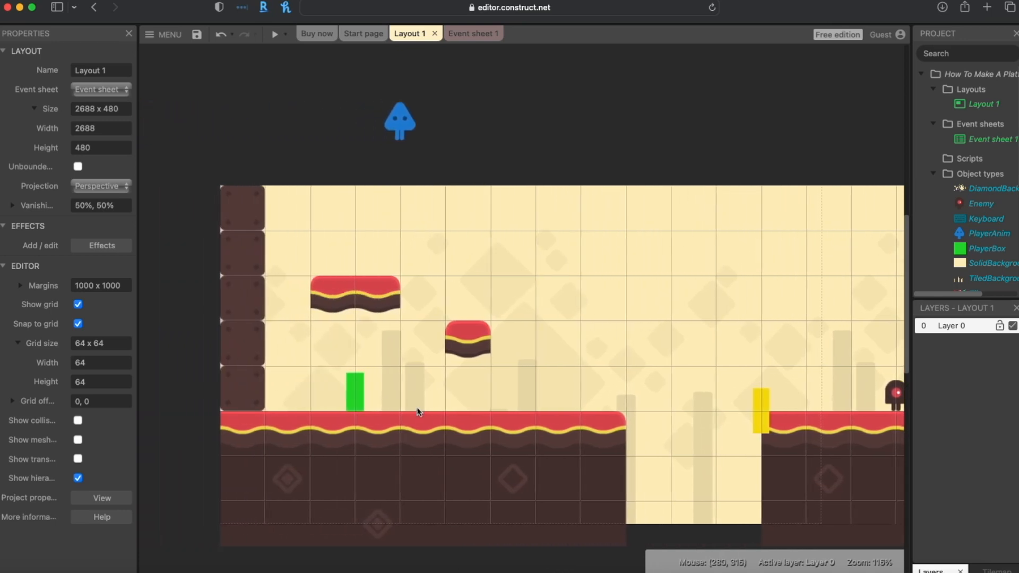
pyautogui.rightClick(455, 140)
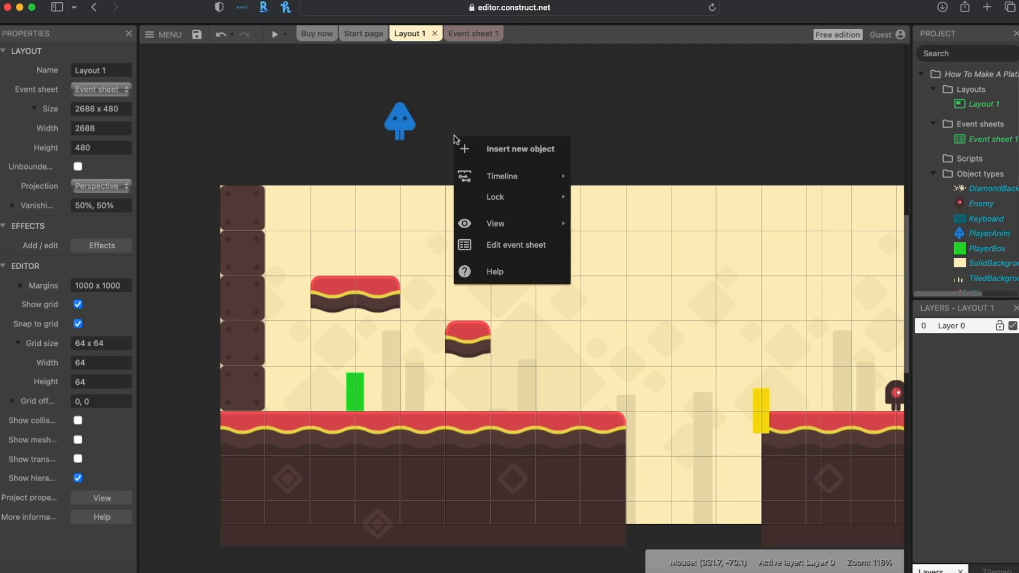
pyautogui.click(482, 148)
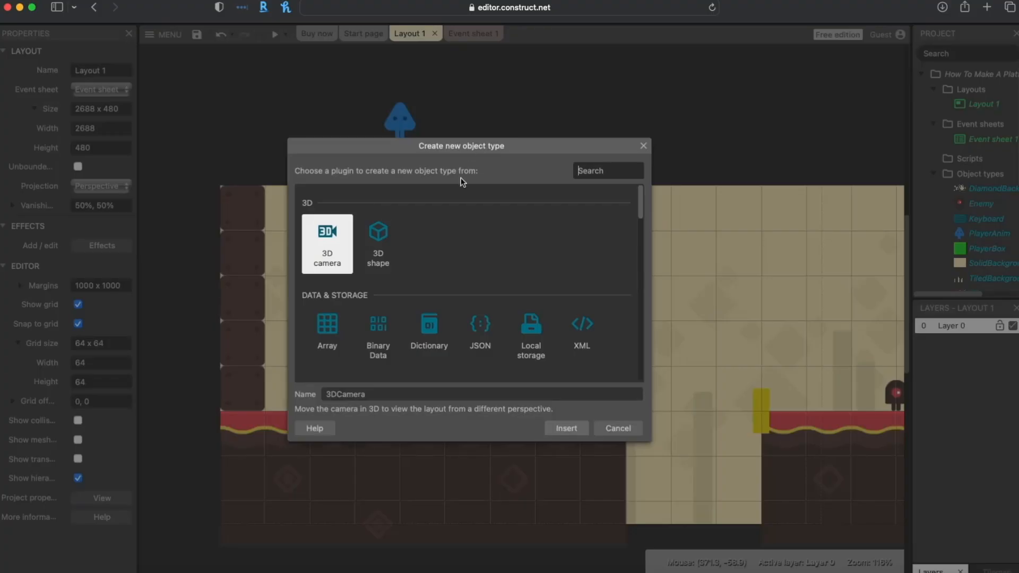
pyautogui.scroll(-5, 505, 230)
pyautogui.click(477, 235)
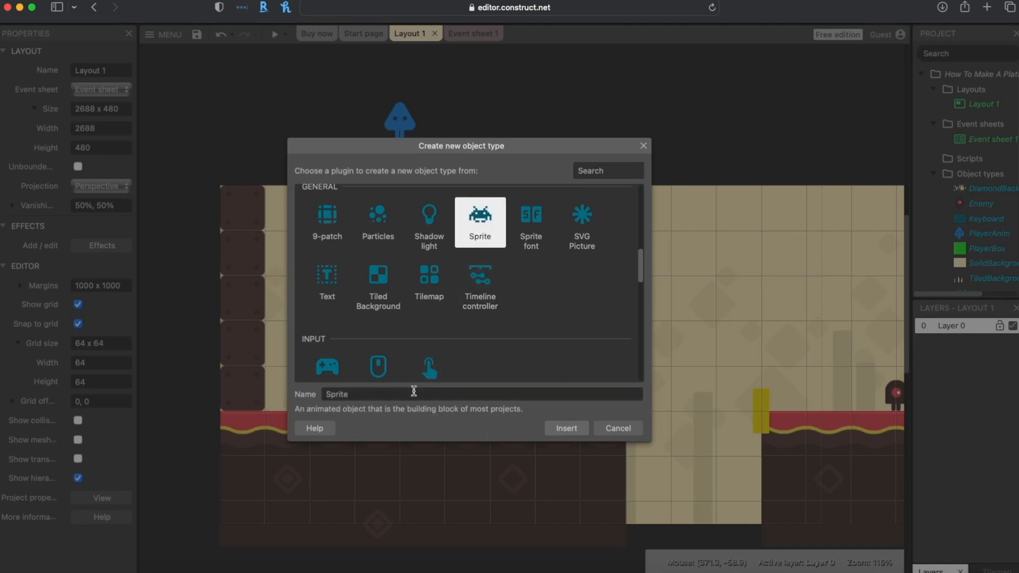
pyautogui.write('Collectible')
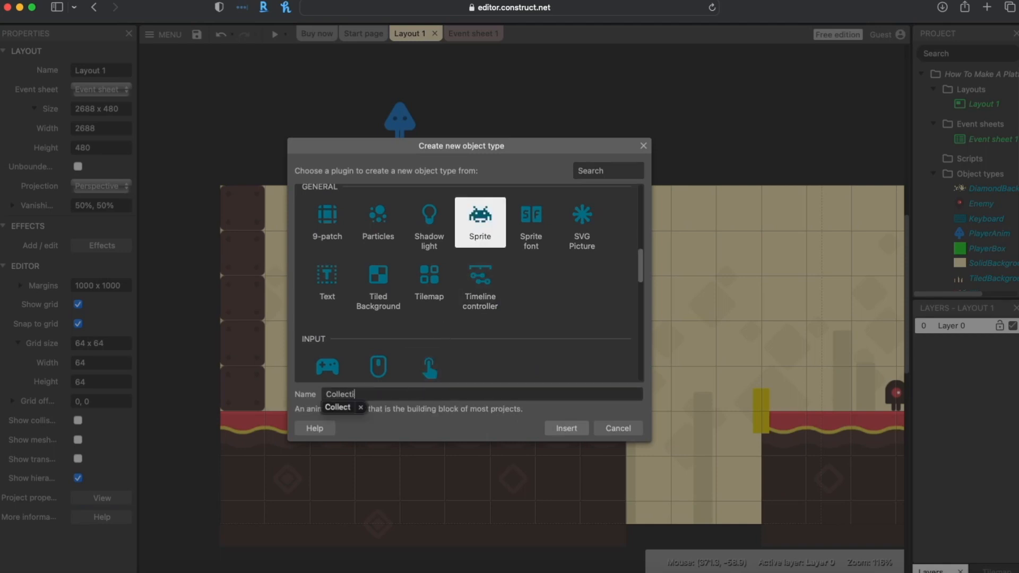
pyautogui.click(554, 430)
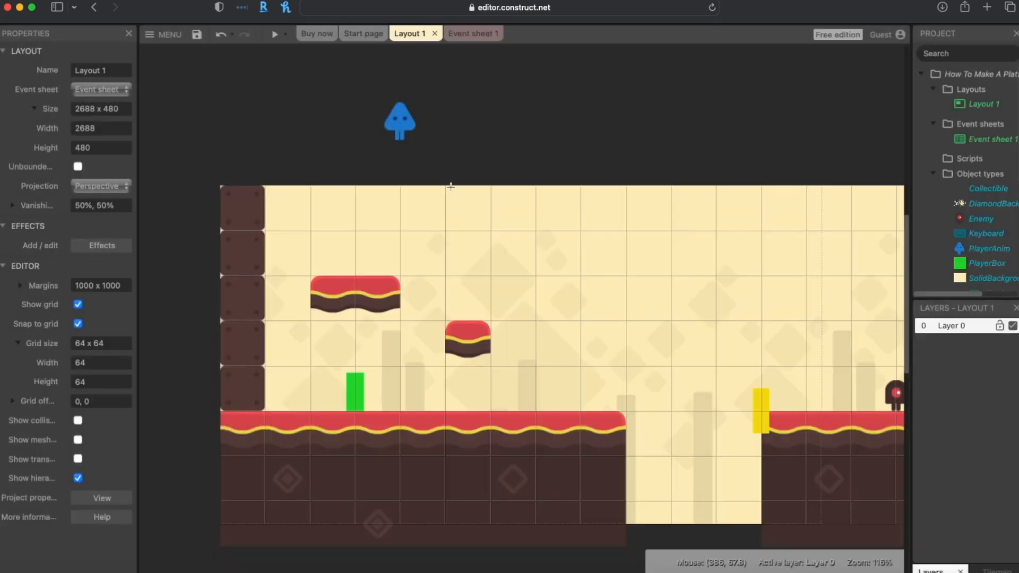
pyautogui.click(444, 120)
# - Load yellowJewel.png from the Items folder as the Collectible's image and move the gem to 192, 64 above the upper floating platform
pyautogui.click(178, 102)
pyautogui.click(196, 65)
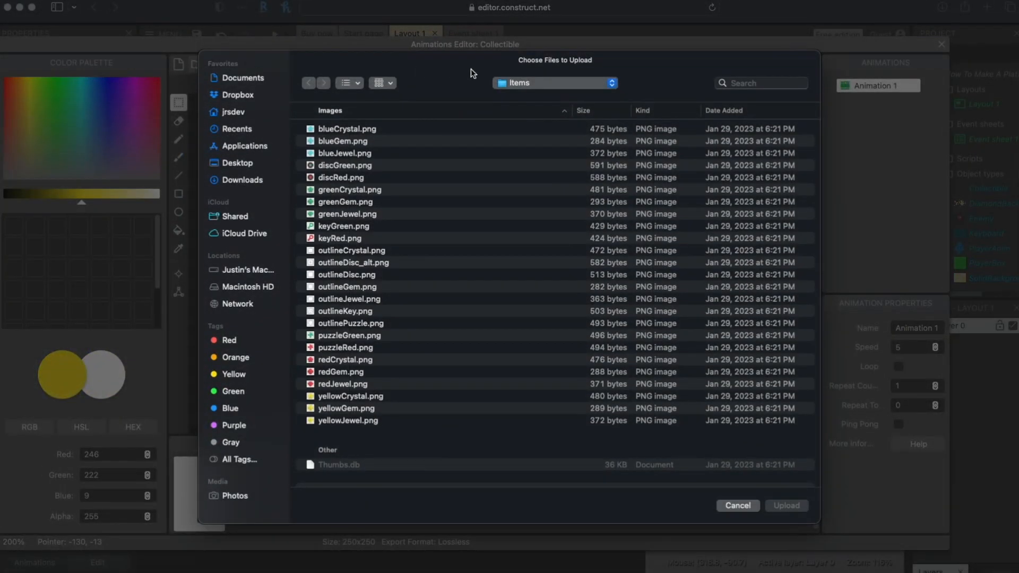
pyautogui.click(513, 85)
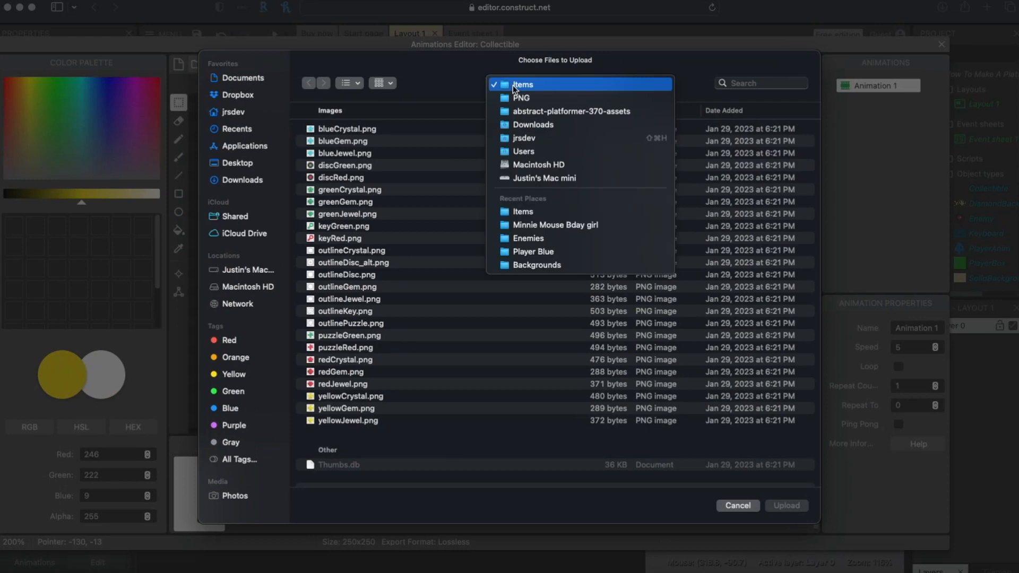
pyautogui.click(515, 100)
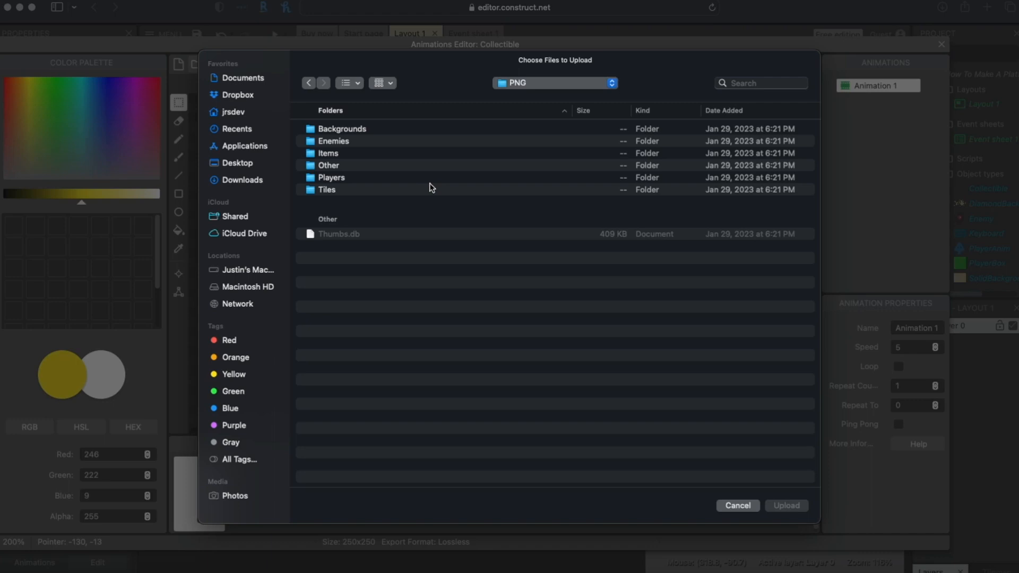
pyautogui.doubleClick(329, 155)
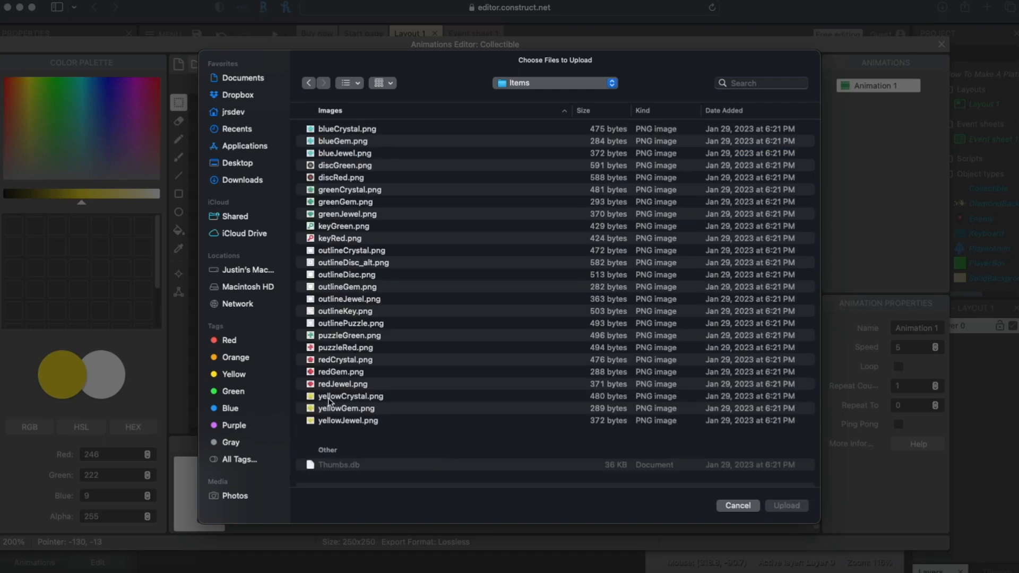
pyautogui.click(347, 422)
pyautogui.click(799, 507)
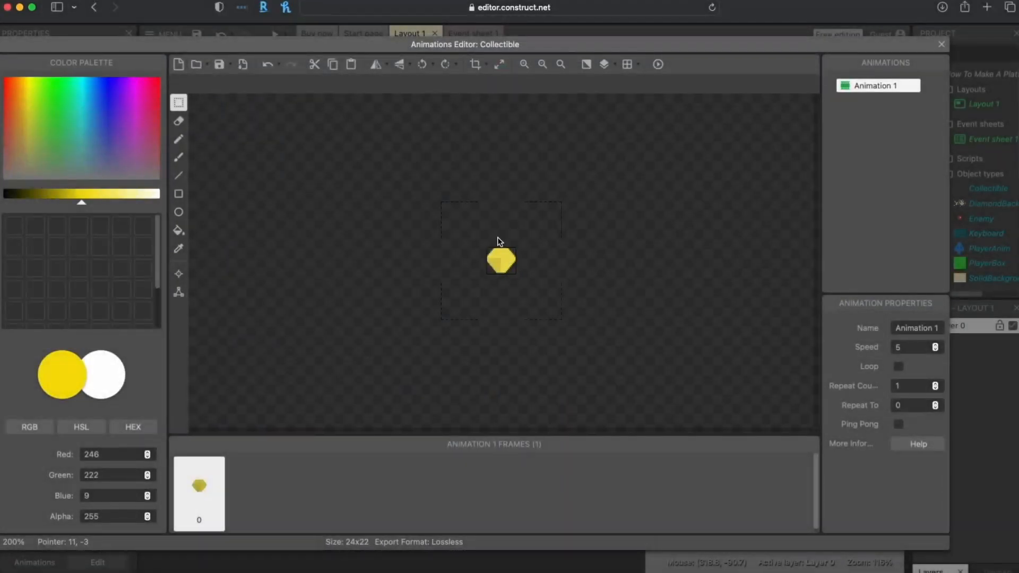
pyautogui.click(527, 64)
pyautogui.click(527, 64)
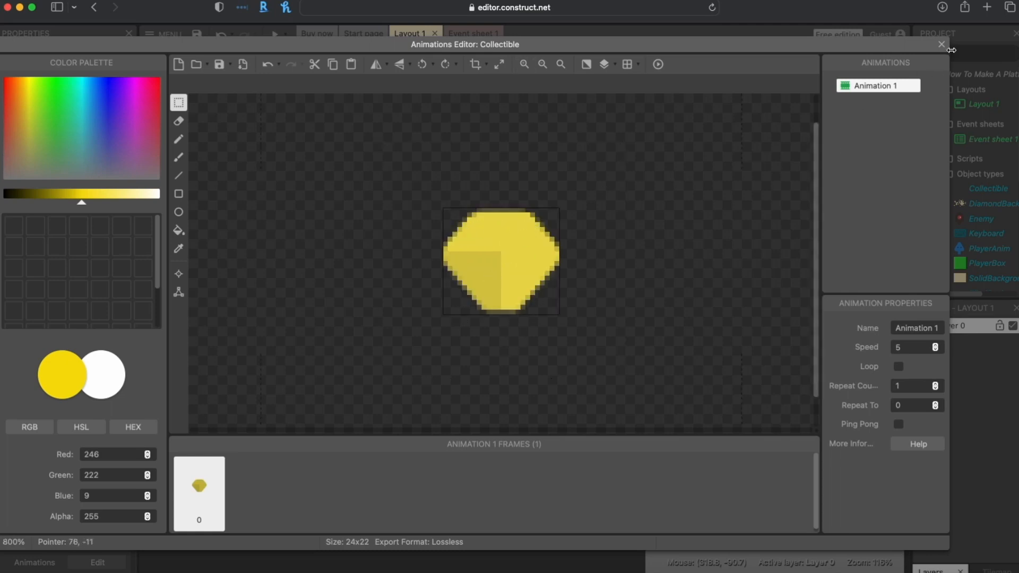
pyautogui.click(941, 44)
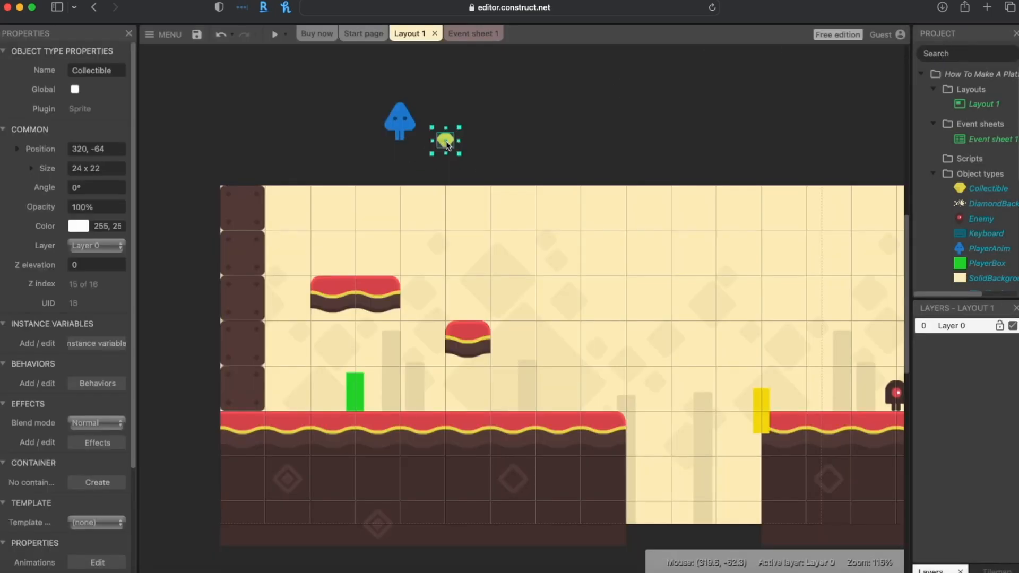
pyautogui.moveTo(448, 146); pyautogui.dragTo(364, 237)
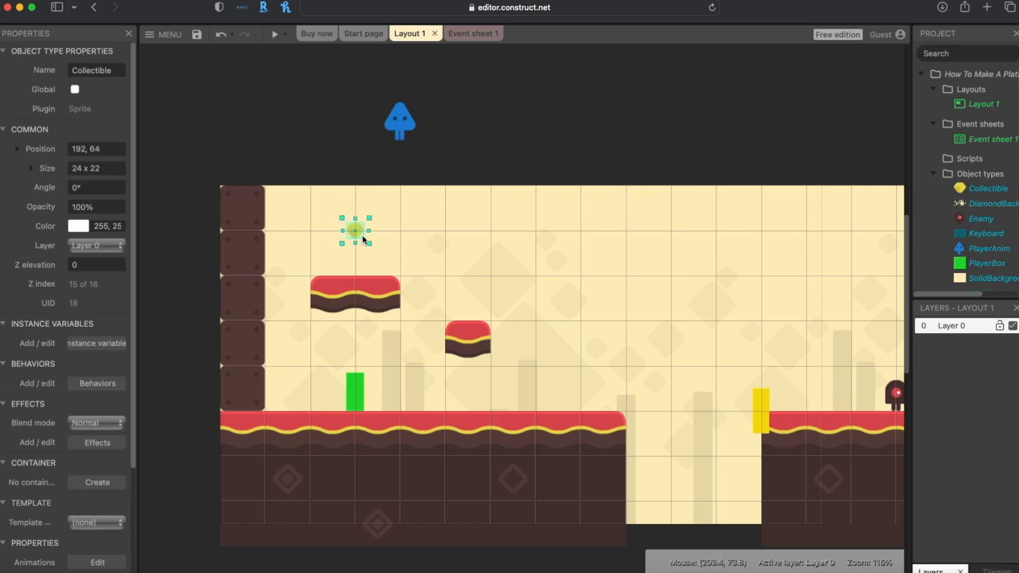
pyautogui.click(325, 172)
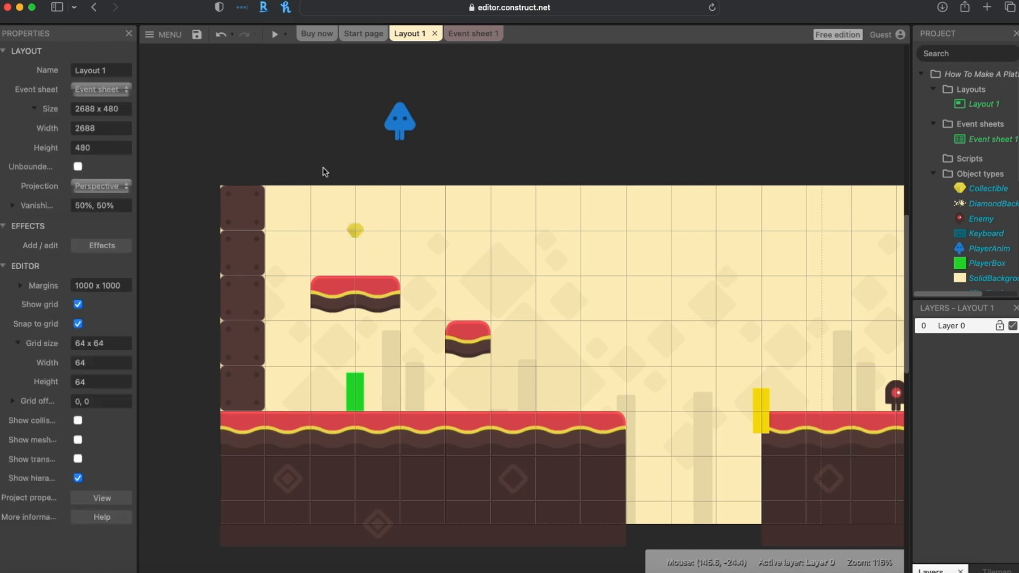
# - Add the Sine behavior to the Collectible gem
pyautogui.click(357, 238)
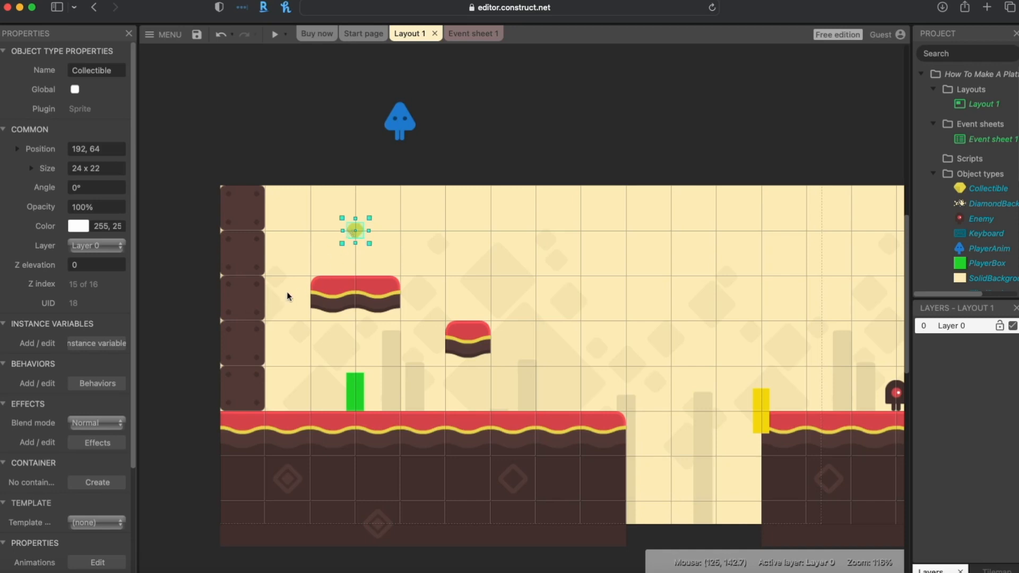
pyautogui.click(113, 385)
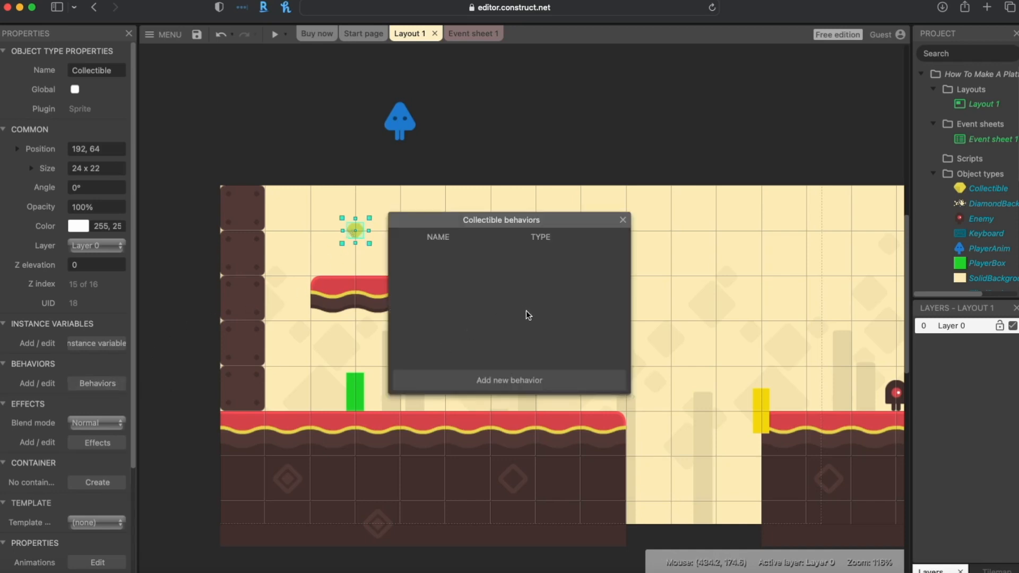
pyautogui.click(525, 380)
pyautogui.scroll(-5, 529, 350)
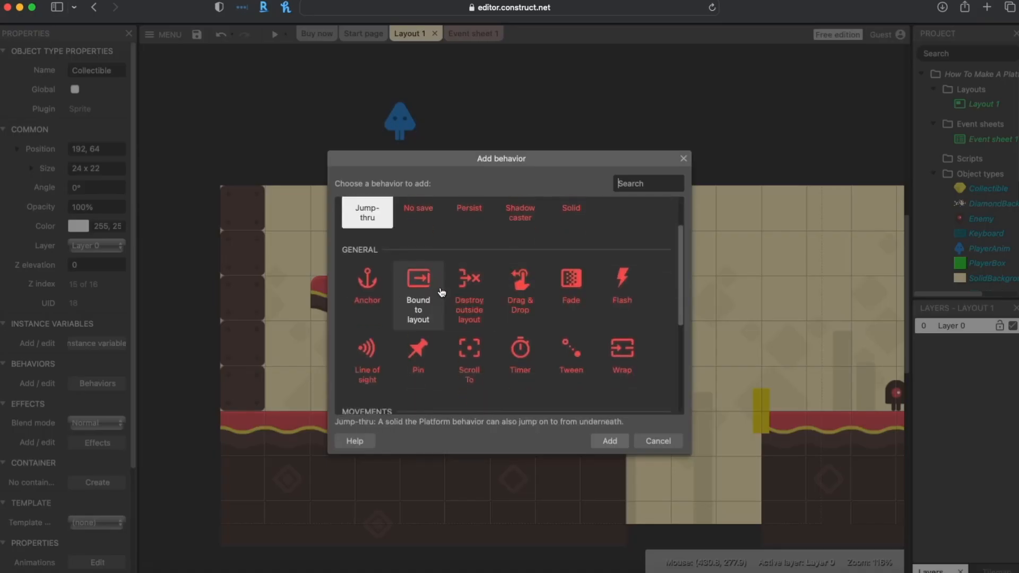
pyautogui.click(571, 344)
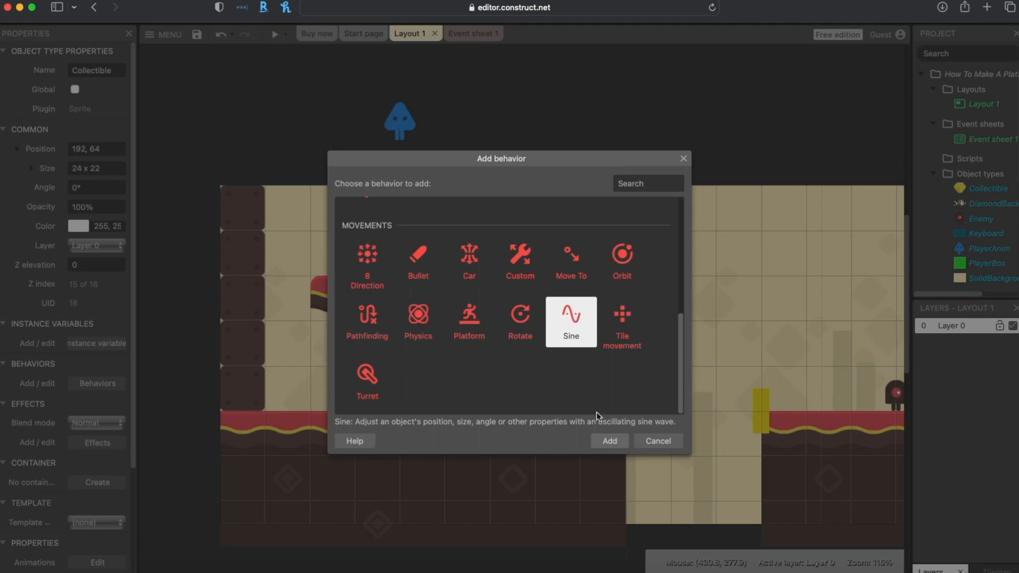
pyautogui.click(610, 440)
pyautogui.click(623, 220)
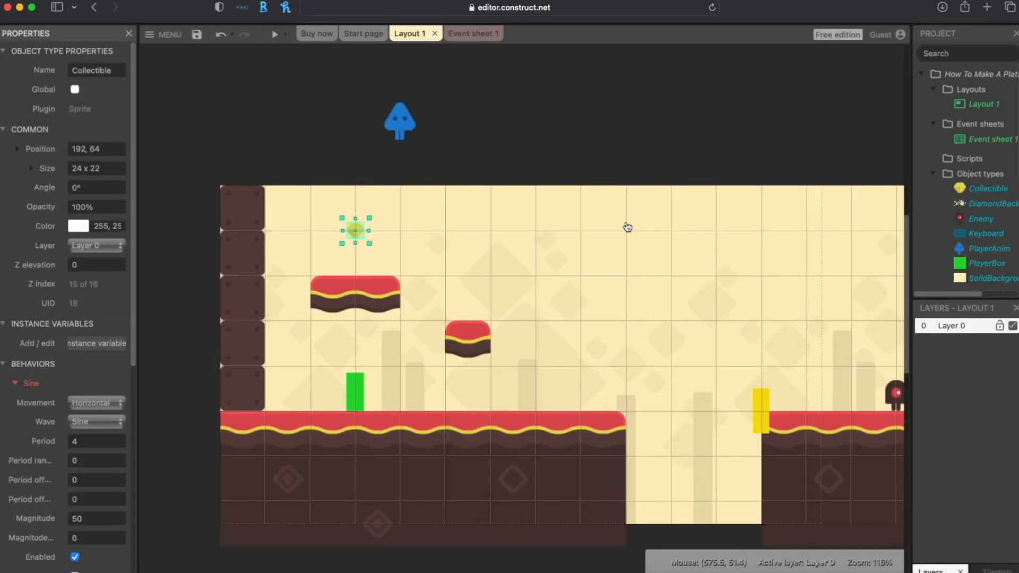
# - Set the Movement of the Collectible's Sine behavior to Vertical
pyautogui.moveTo(139, 319); pyautogui.dragTo(148, 317)
pyautogui.scroll(-2, 123, 403)
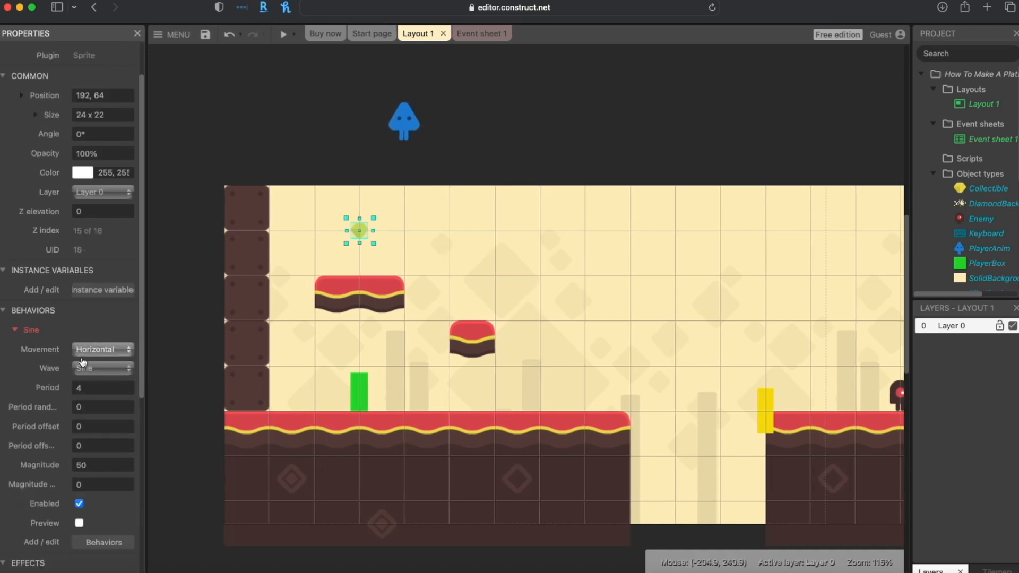
pyautogui.scroll(-1, 122, 372)
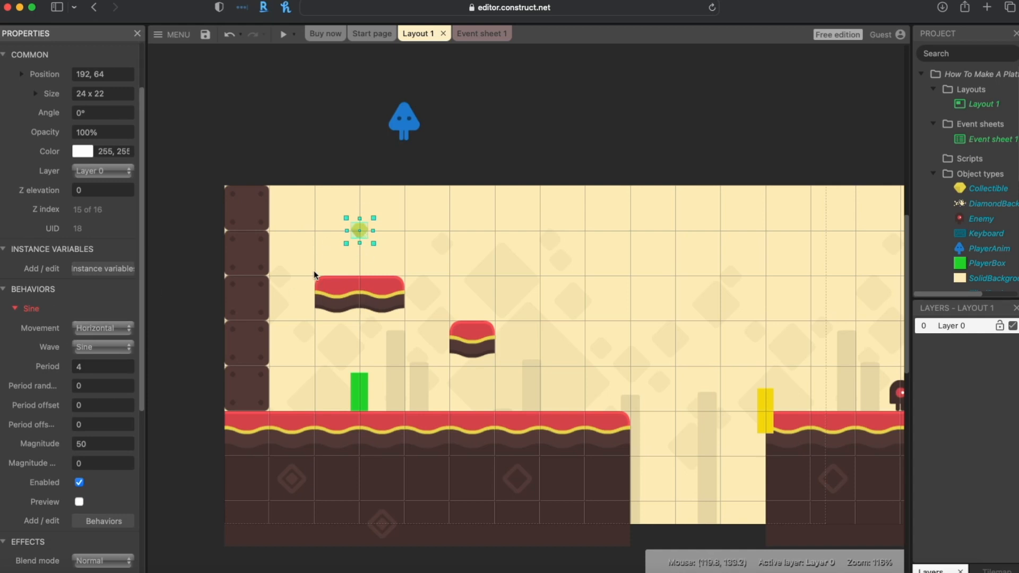
pyautogui.click(108, 330)
pyautogui.click(104, 343)
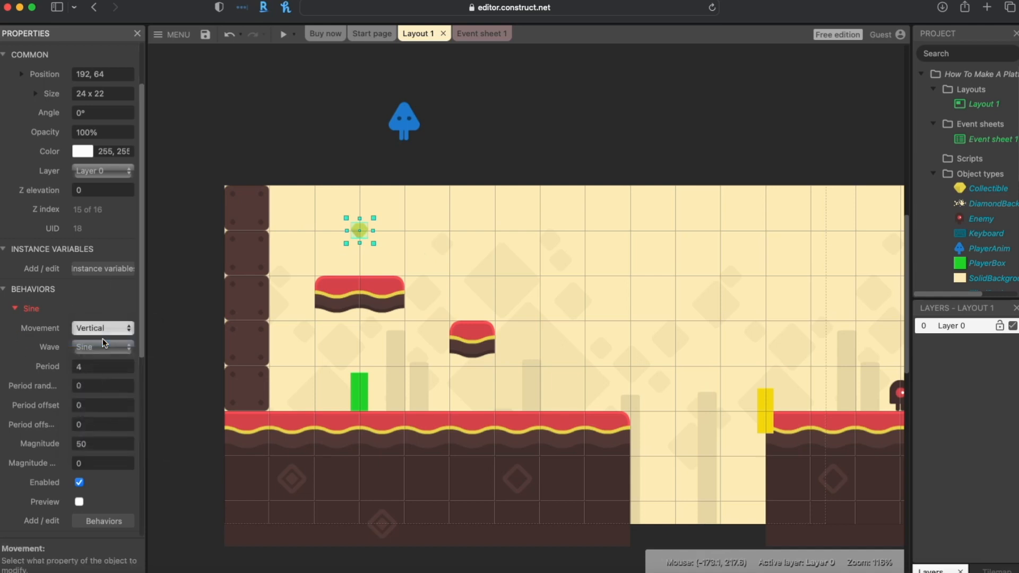
pyautogui.click(106, 328)
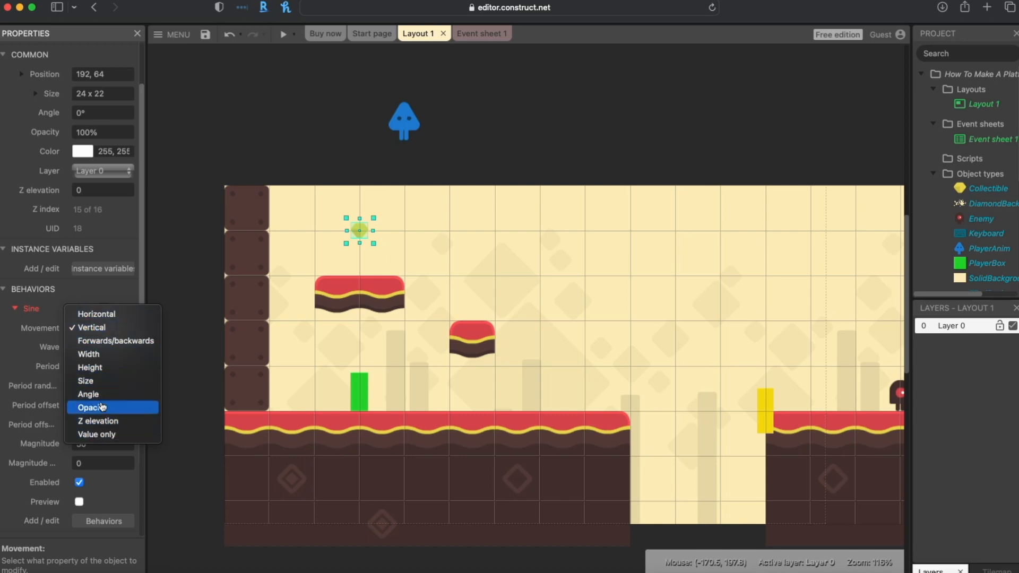
pyautogui.click(81, 332)
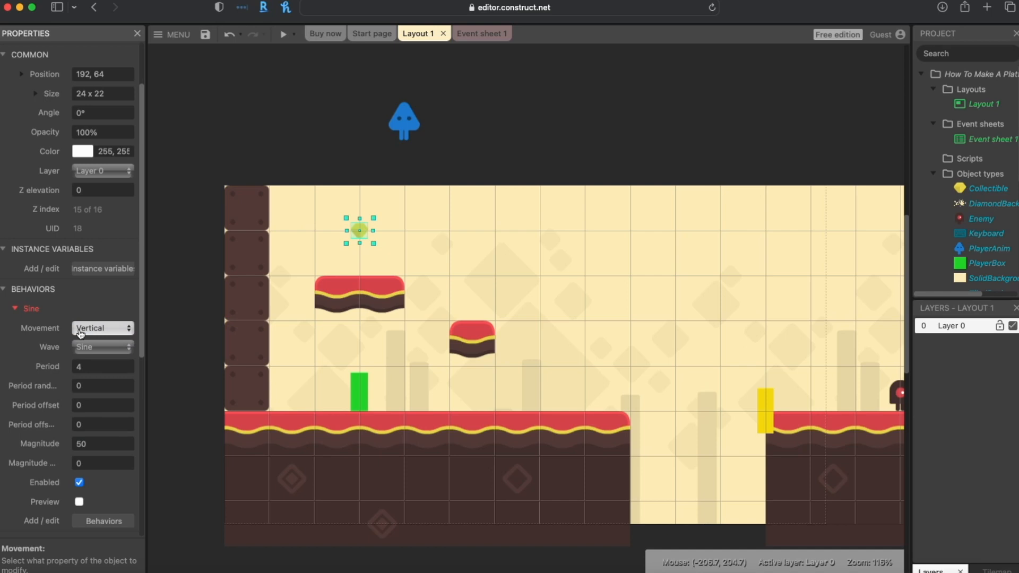
# - Review the Sine period and magnitude, and preview the layout to check the gem's vertical motion
pyautogui.click(81, 368)
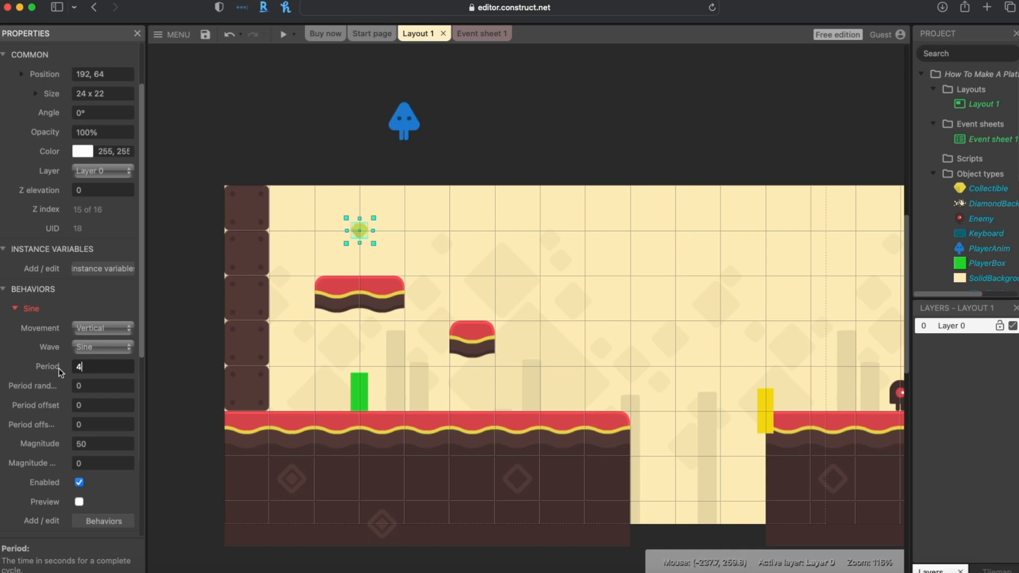
pyautogui.doubleClick(87, 446)
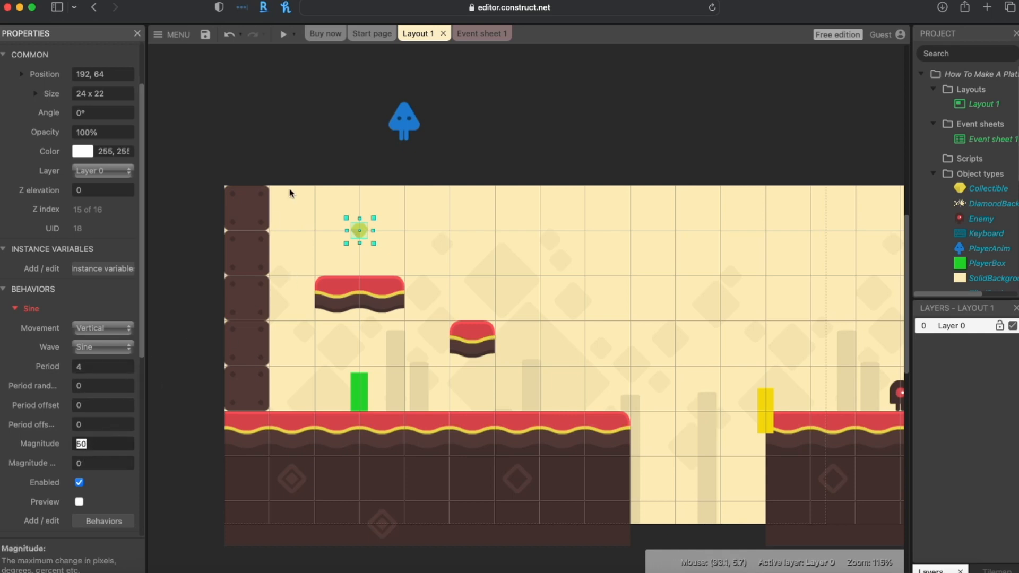
pyautogui.click(283, 34)
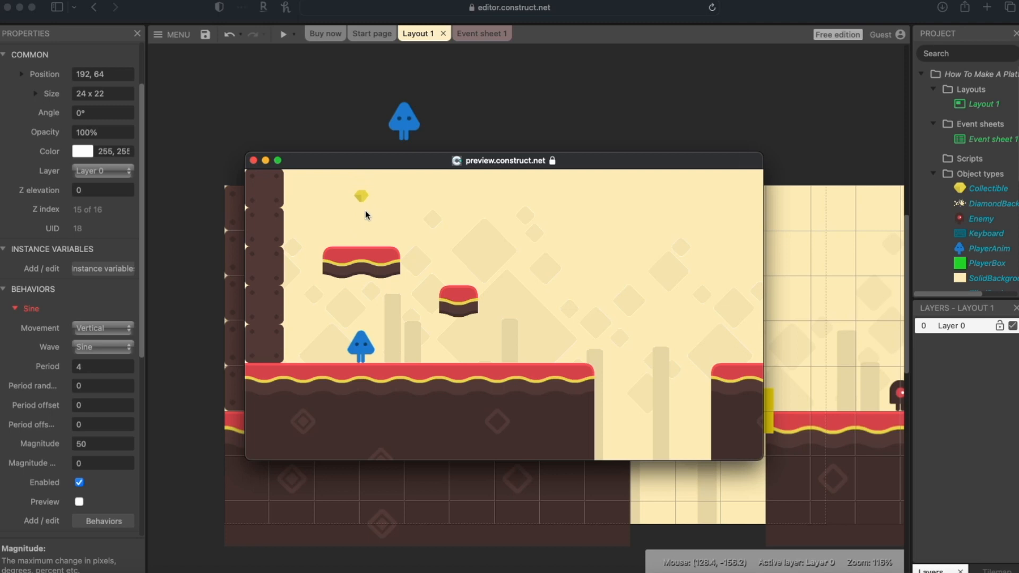
pyautogui.click(253, 160)
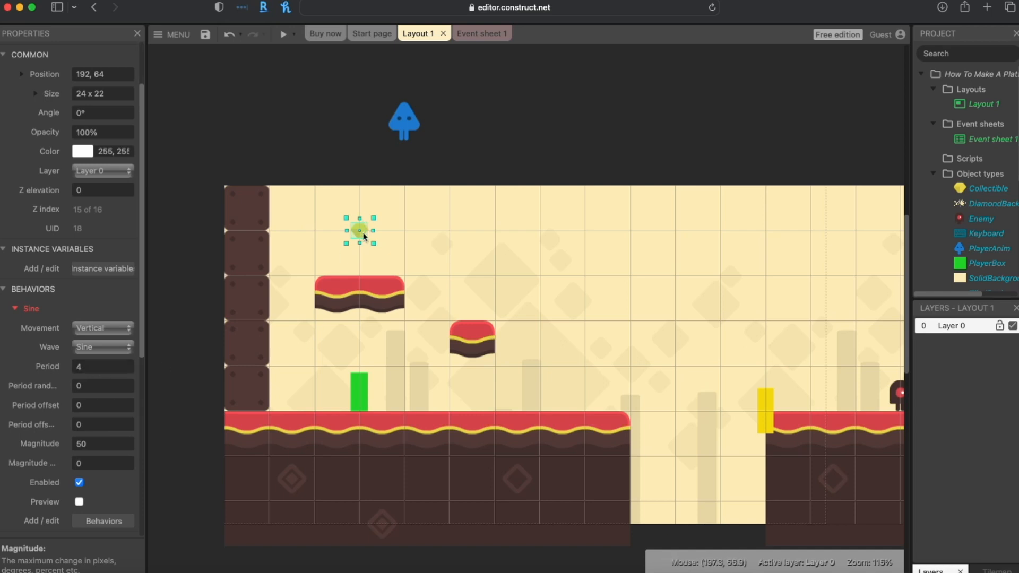
# - Set the Collectible's Sine period to 2 and its magnitude to 10
pyautogui.click(80, 367)
pyautogui.write('2')
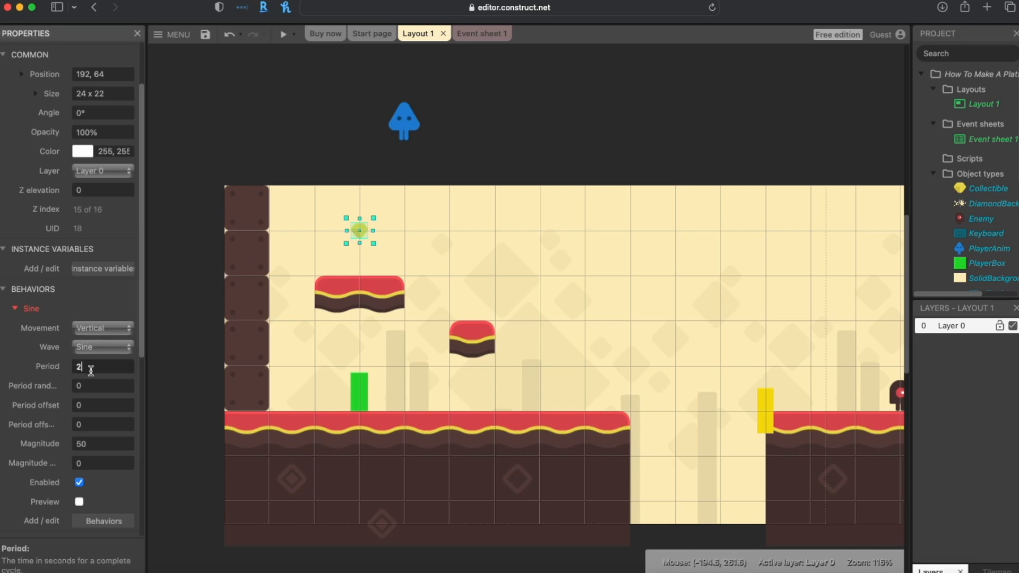
pyautogui.click(107, 445)
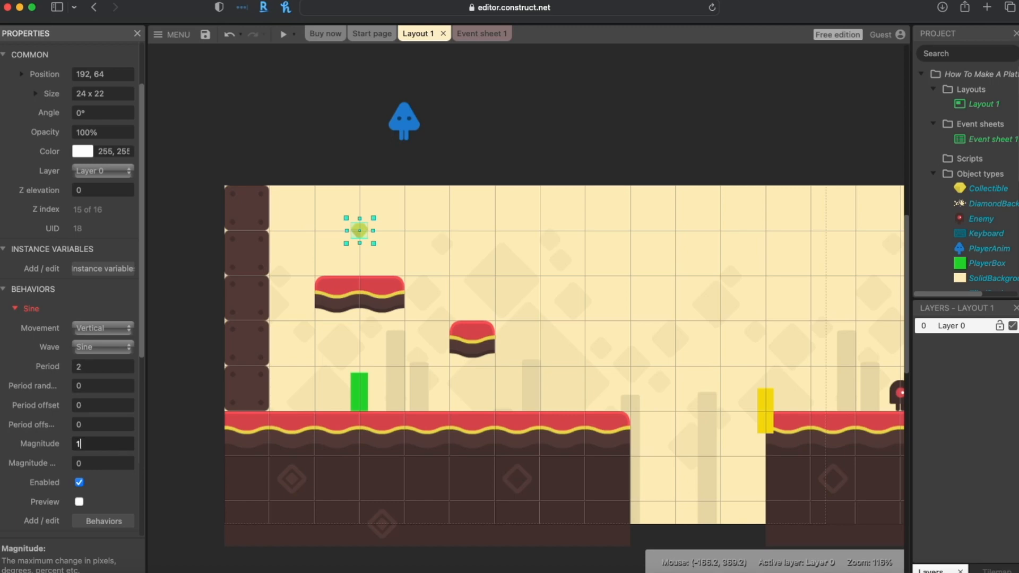
pyautogui.scroll(1, 108, 445)
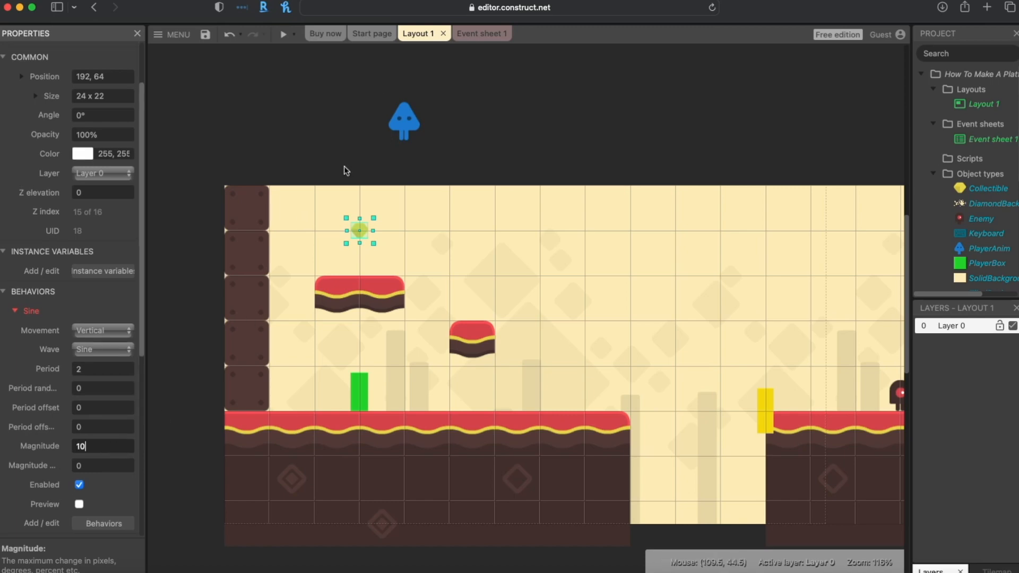
# - Preview the layout and jump the player around the platforms and past the gem to test its motion
pyautogui.click(284, 38)
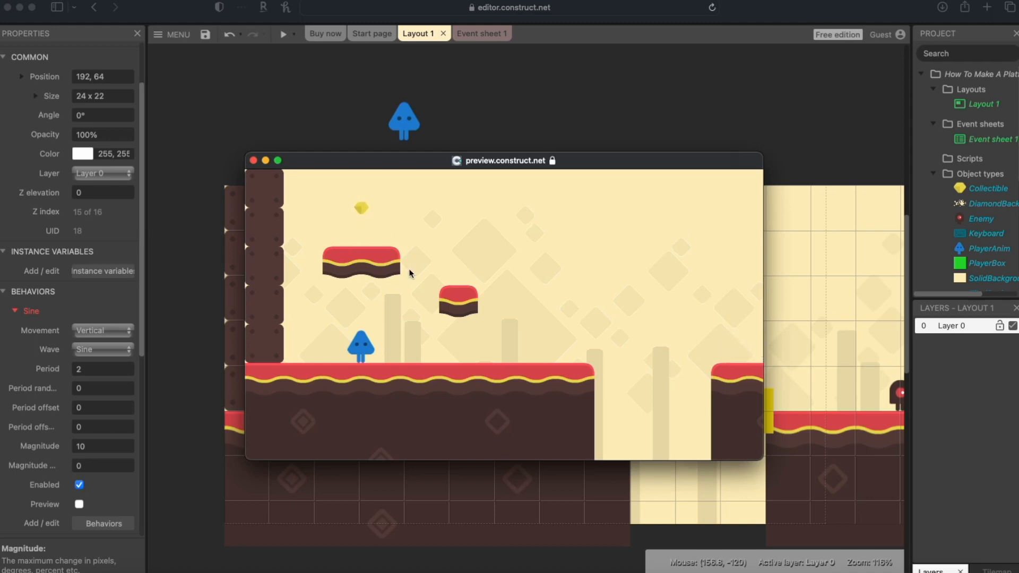
pyautogui.press('Right')
pyautogui.press('Up')
pyautogui.press('Left')
pyautogui.press('Up')
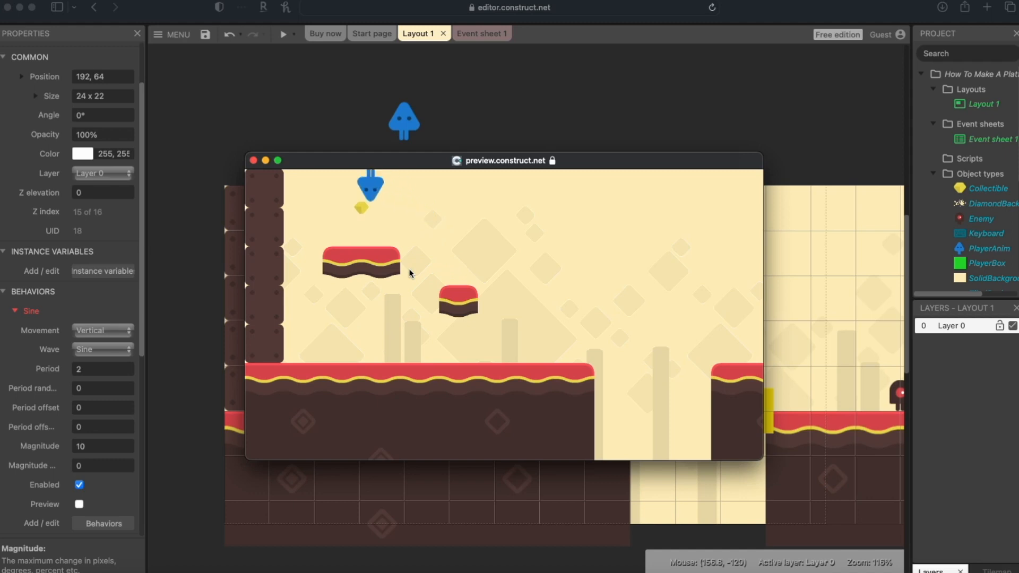
pyautogui.press('Up')
pyautogui.press('Right')
pyautogui.press('Up')
pyautogui.press('Left')
pyautogui.press('Up')
pyautogui.press('Right')
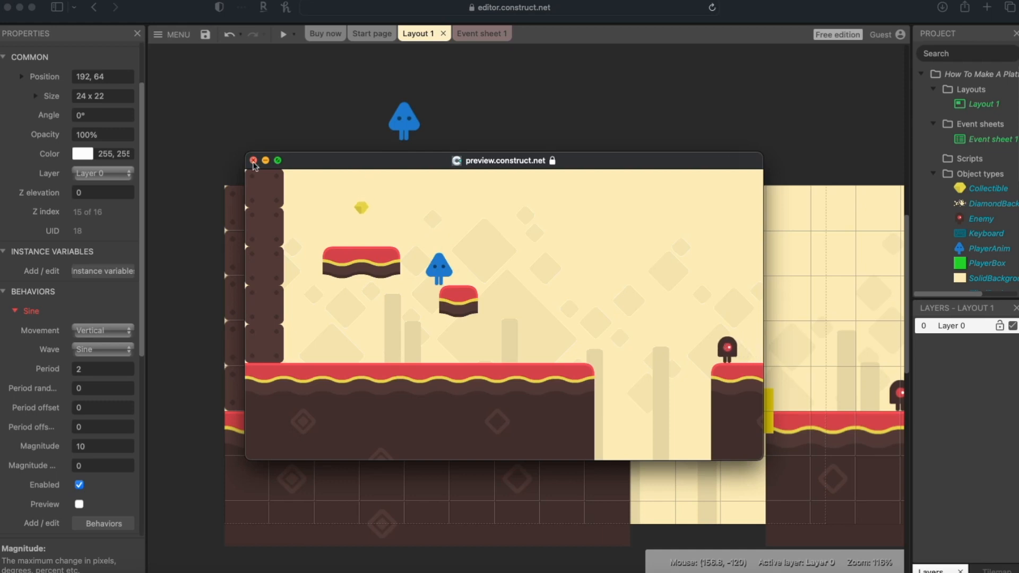
# - Close the preview and add an event to the event sheet for PlayerBox on collision with Collectible
pyautogui.click(254, 165)
pyautogui.click(377, 75)
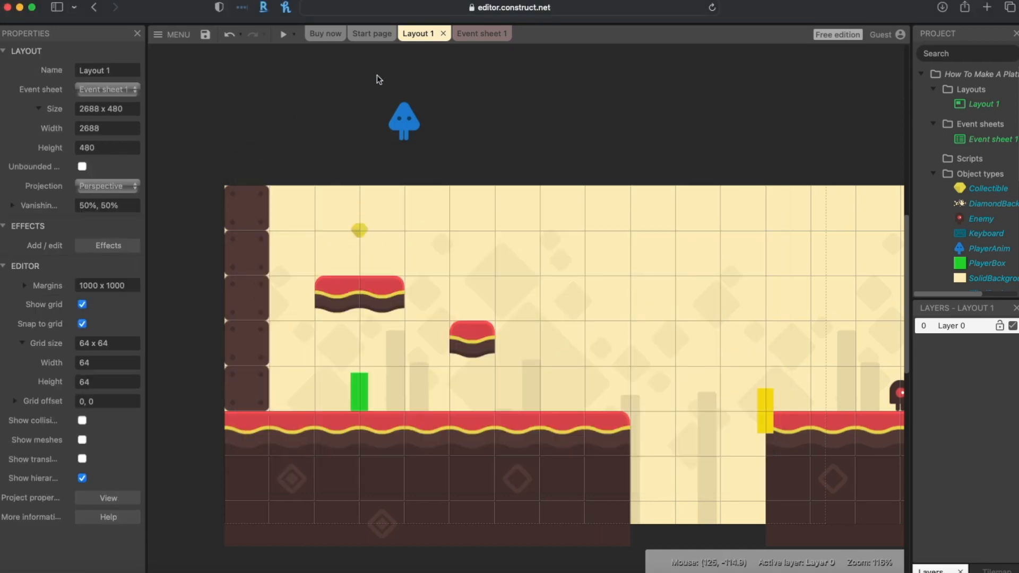
pyautogui.click(481, 34)
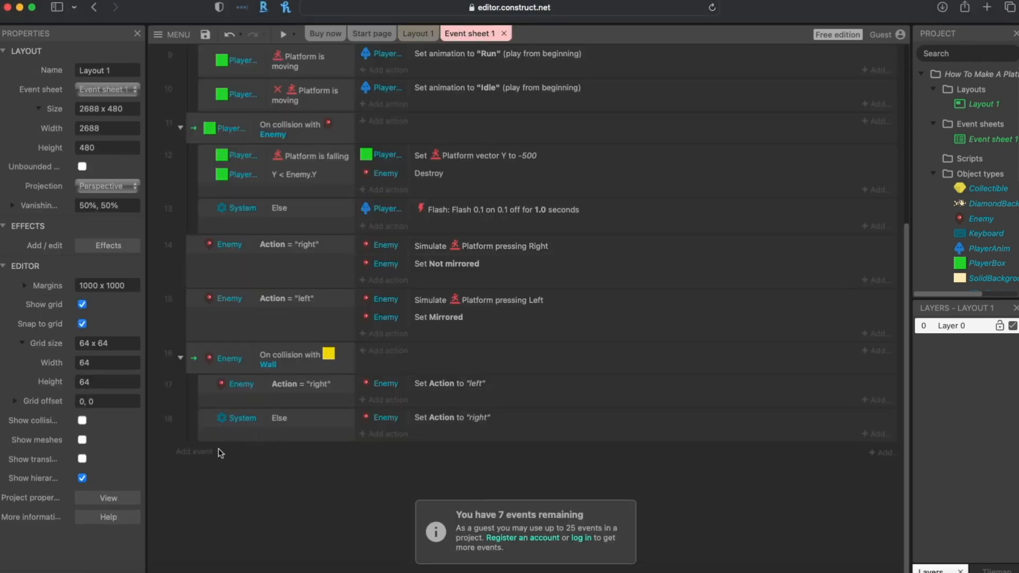
pyautogui.click(195, 452)
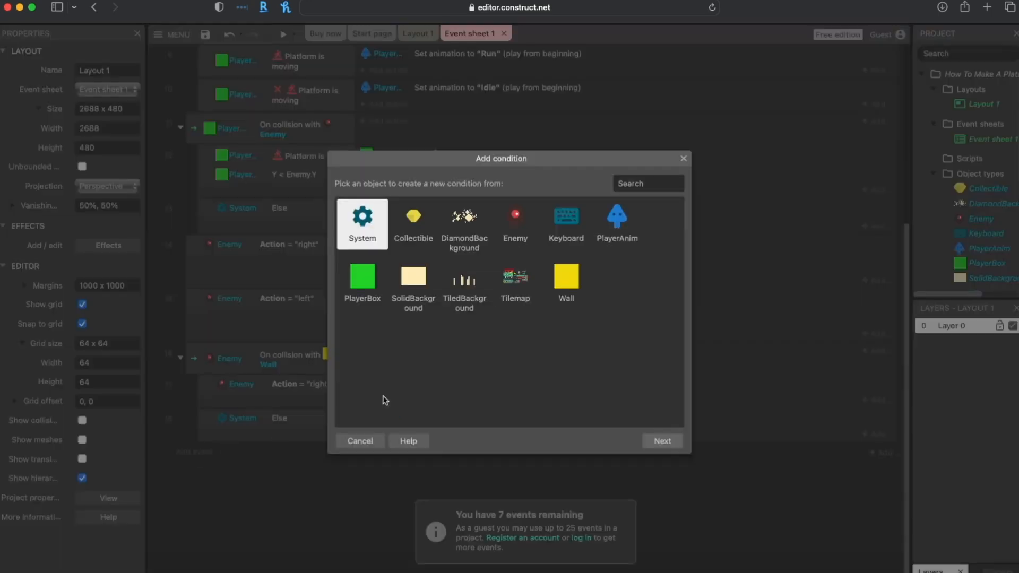
pyautogui.click(366, 275)
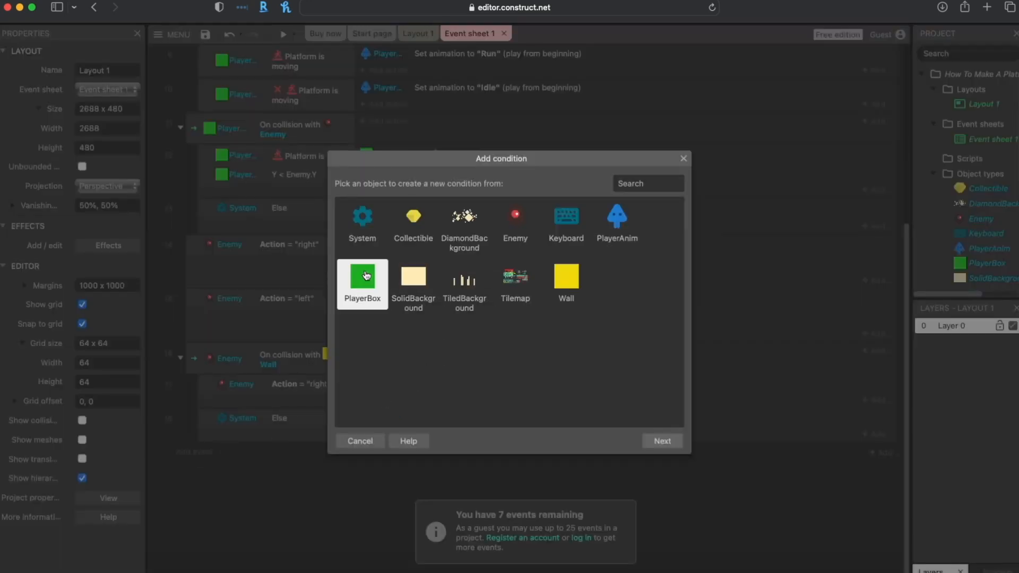
pyautogui.click(661, 441)
pyautogui.scroll(-5, 455, 325)
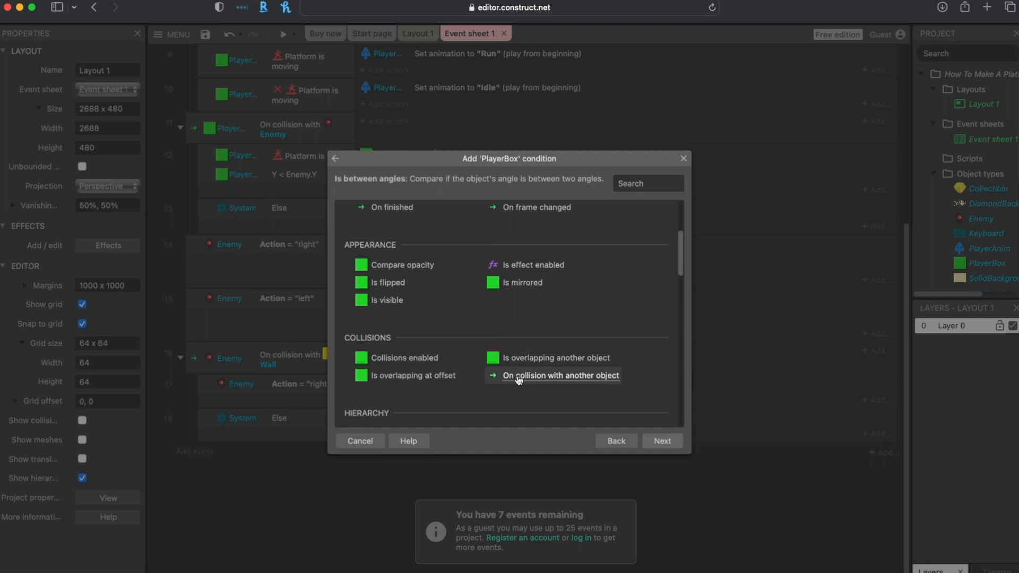
pyautogui.click(519, 379)
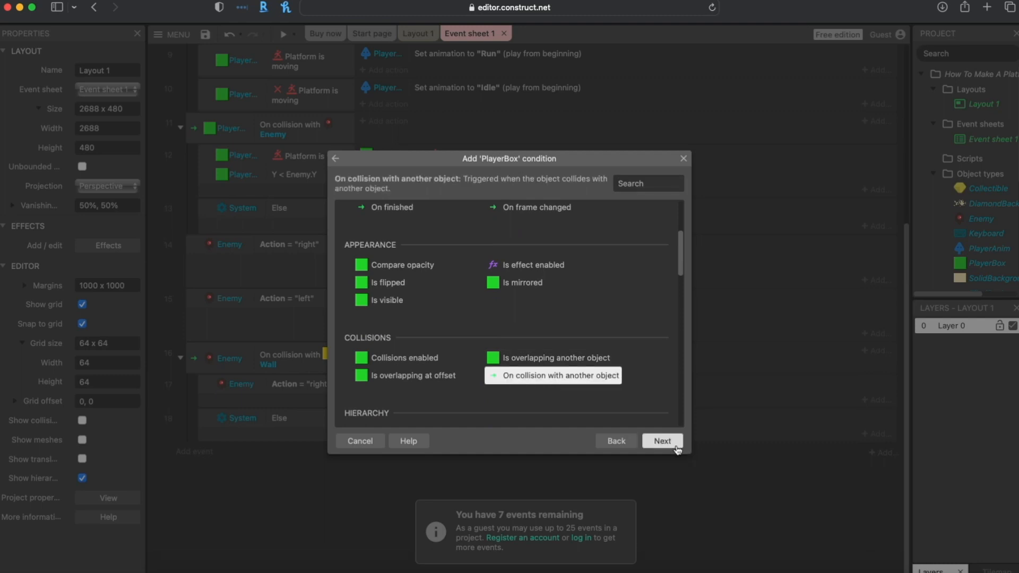
pyautogui.click(661, 442)
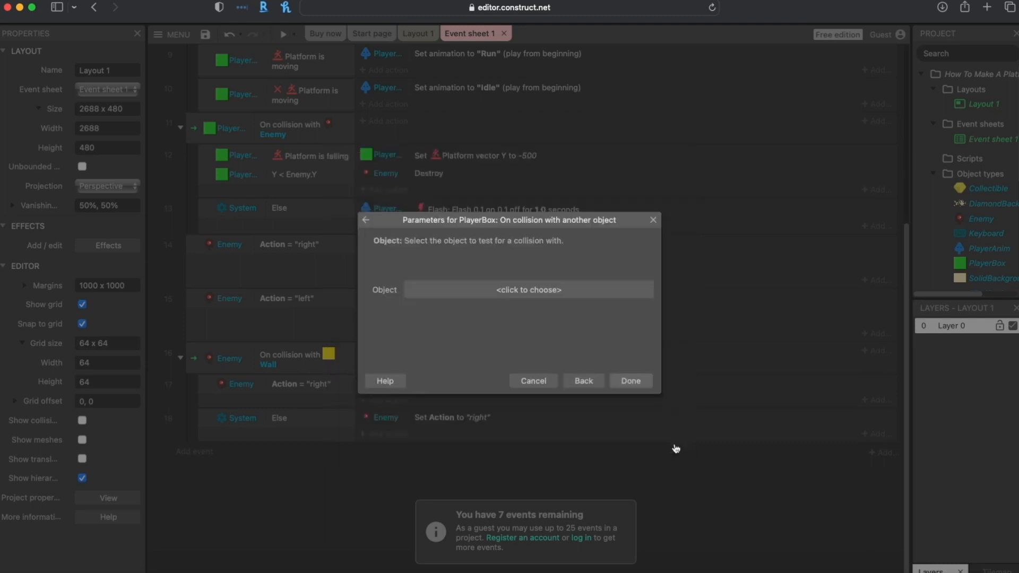
pyautogui.click(511, 292)
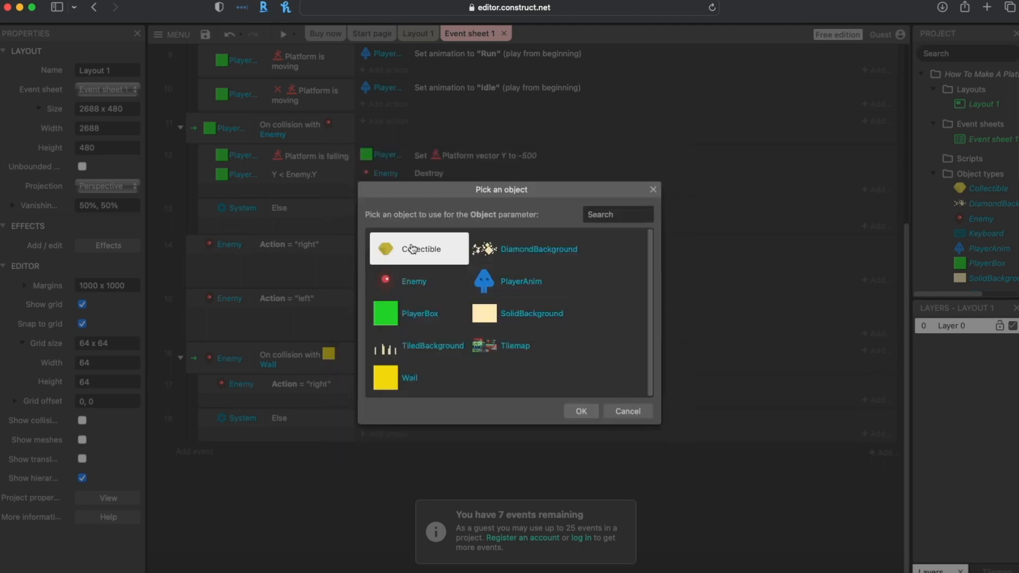
pyautogui.click(581, 412)
pyautogui.click(632, 382)
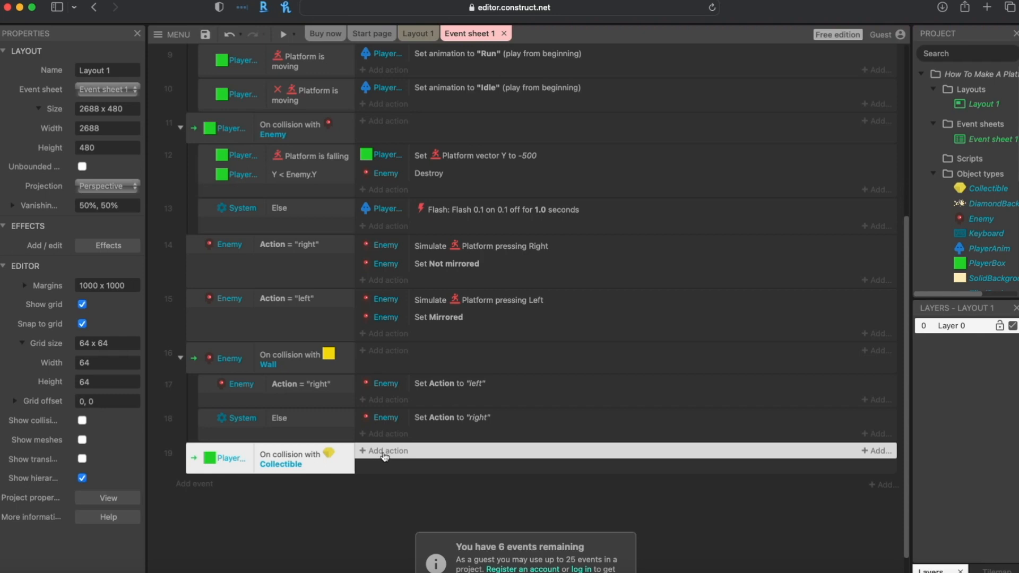
# - Add a Destroy action for Collectible to the PlayerBox–Collectible collision event
pyautogui.click(385, 456)
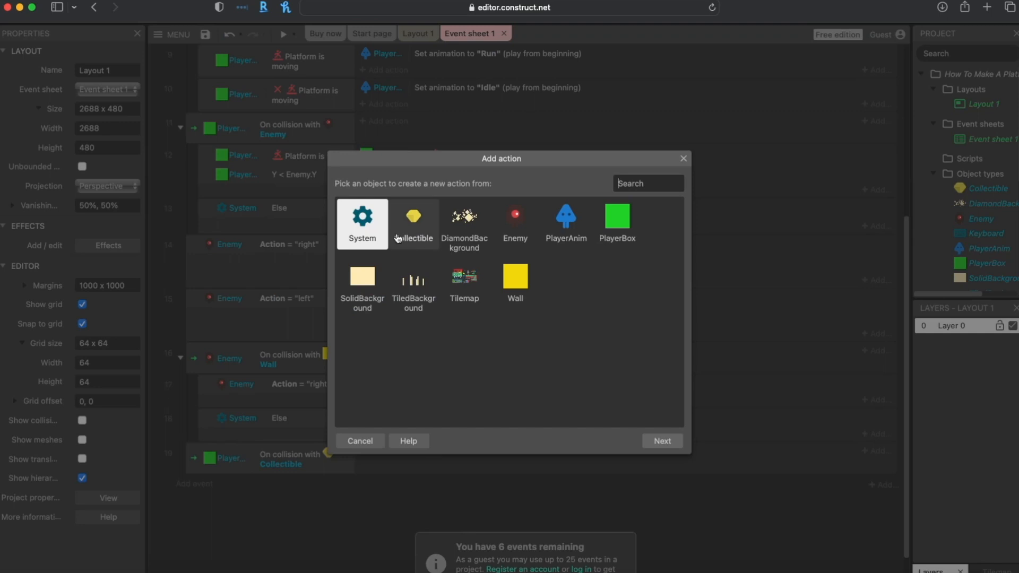
pyautogui.click(414, 221)
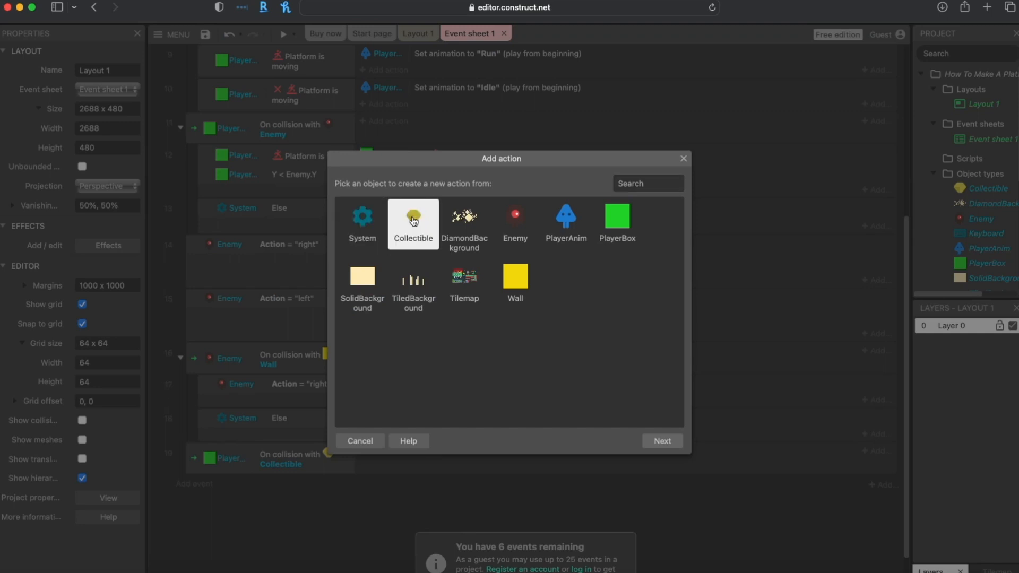
pyautogui.click(657, 444)
pyautogui.scroll(-4, 580, 344)
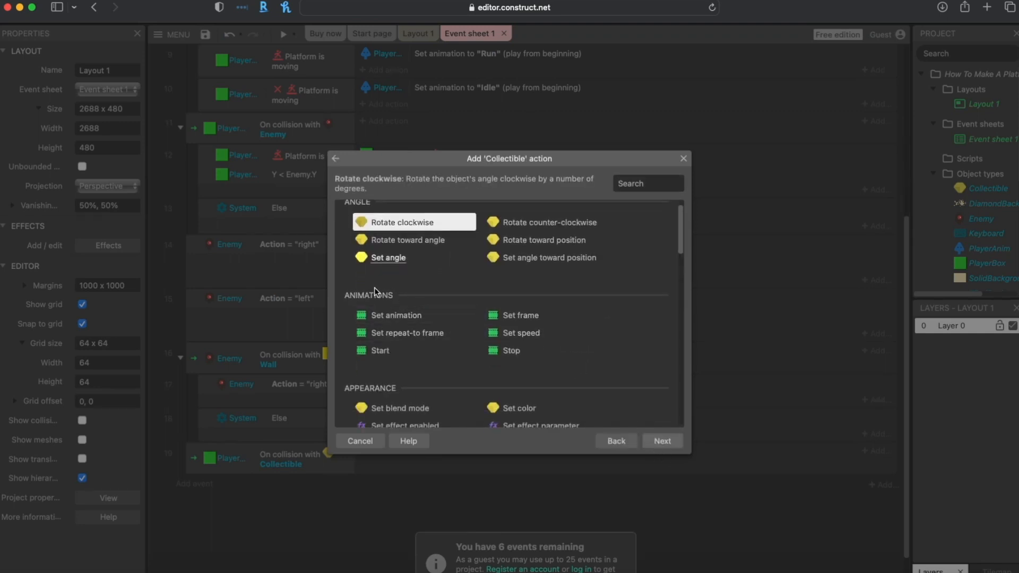
pyautogui.scroll(-4, 376, 315)
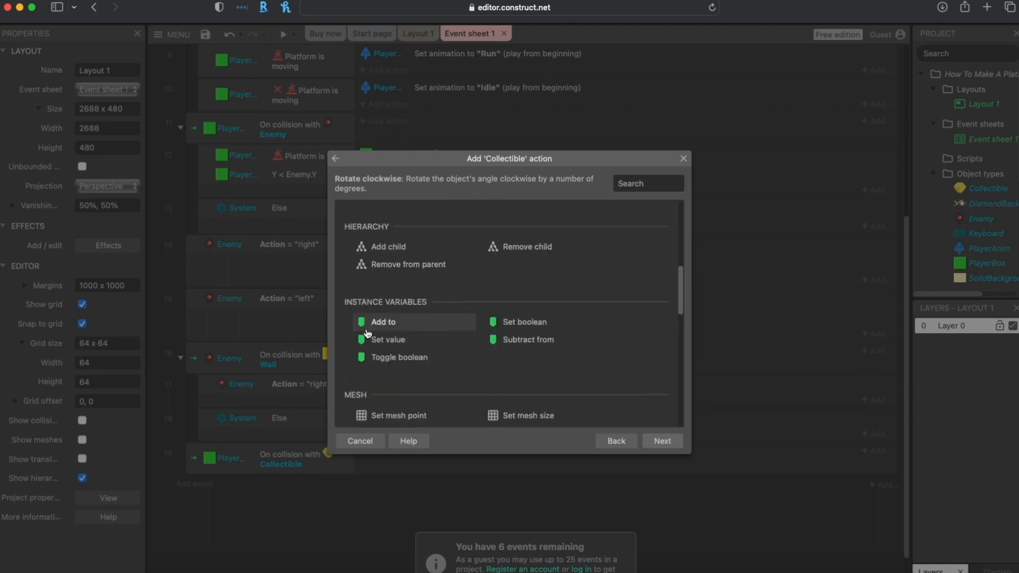
pyautogui.scroll(-2, 391, 375)
pyautogui.click(374, 353)
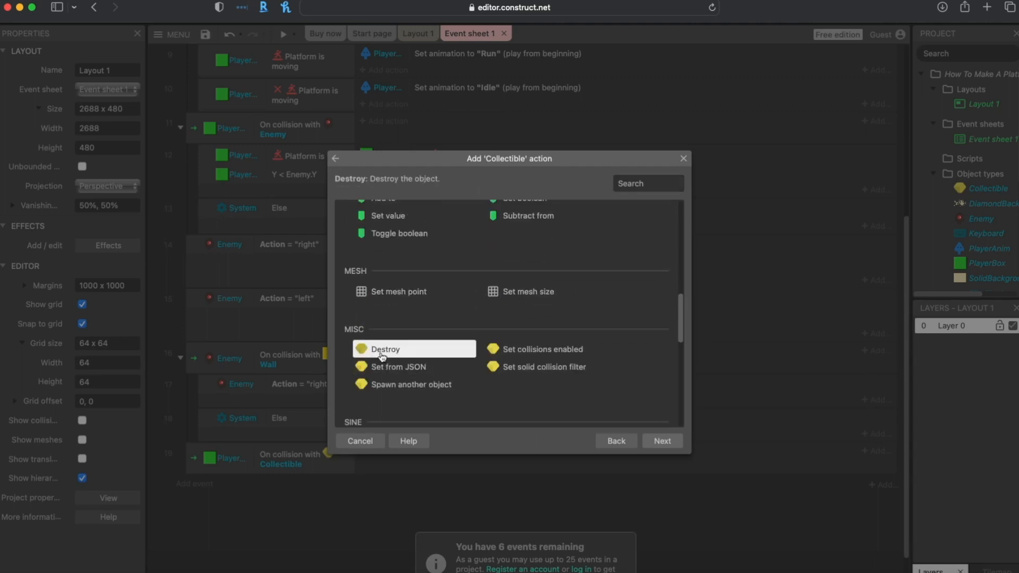
pyautogui.click(662, 441)
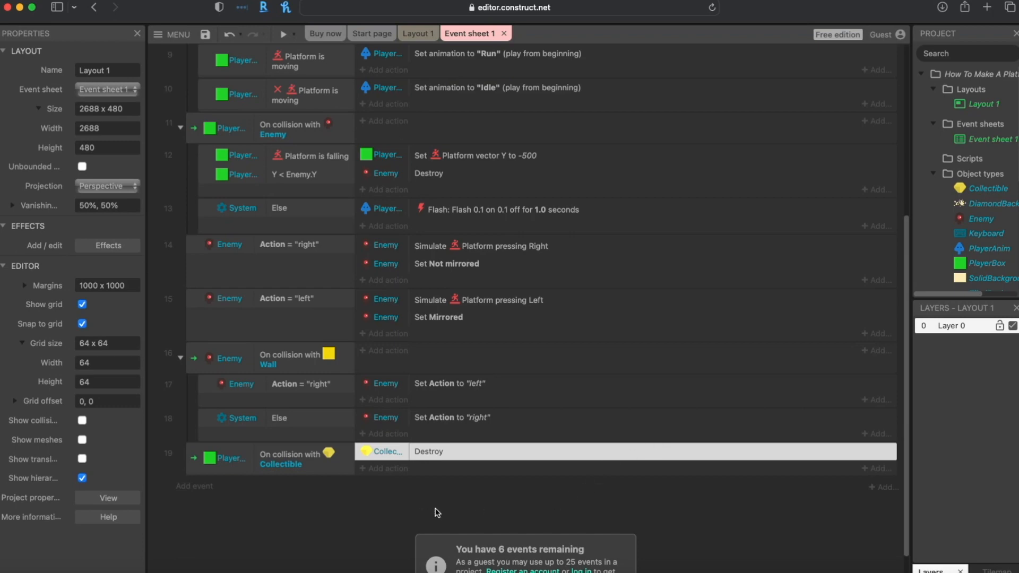
# - Preview the layout and jump the player over the platforms into the gem to test collecting it
pyautogui.click(412, 33)
pyautogui.click(283, 34)
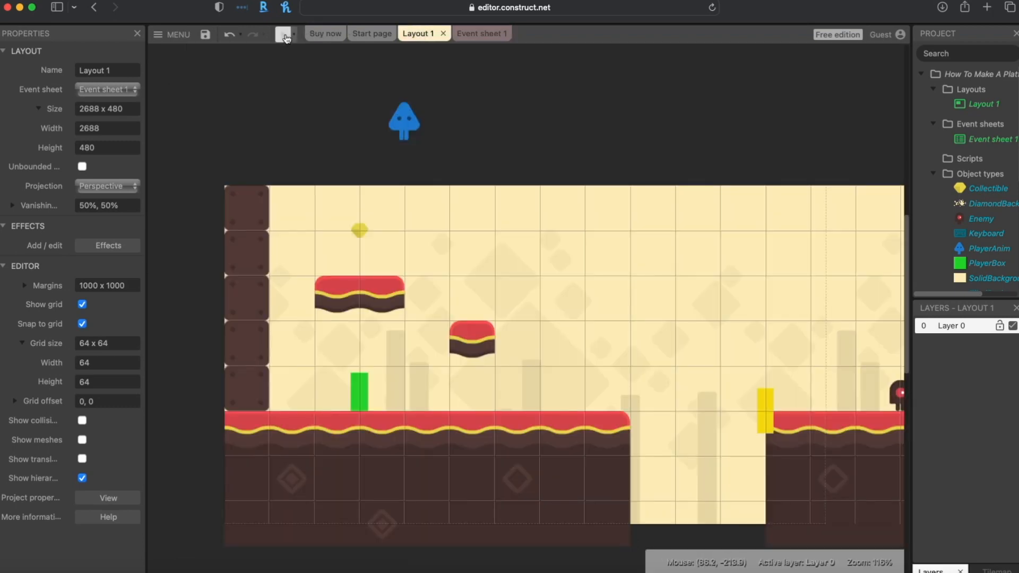
pyautogui.press('Right')
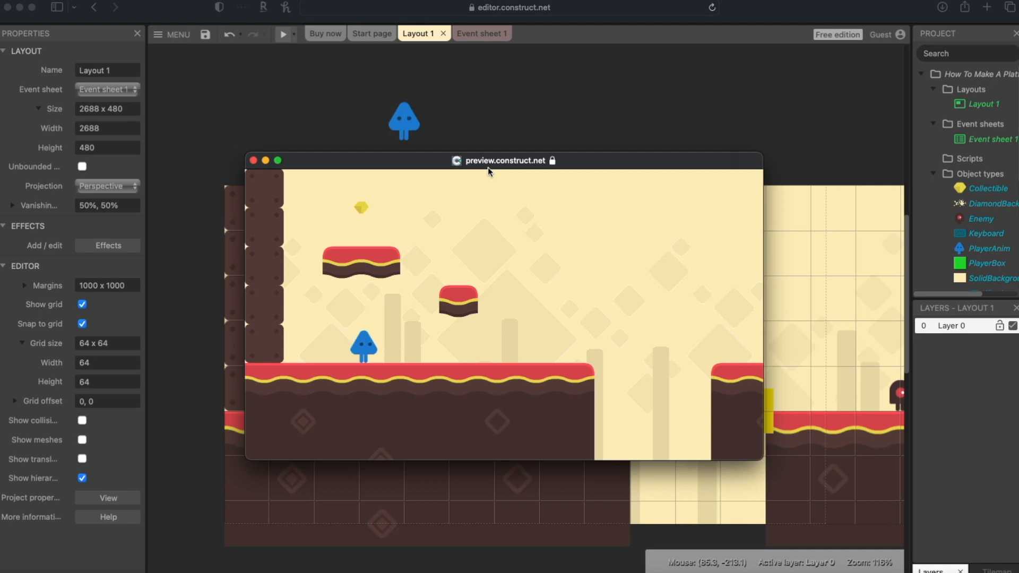
pyautogui.press('Up')
pyautogui.press('Up')
pyautogui.press('Left')
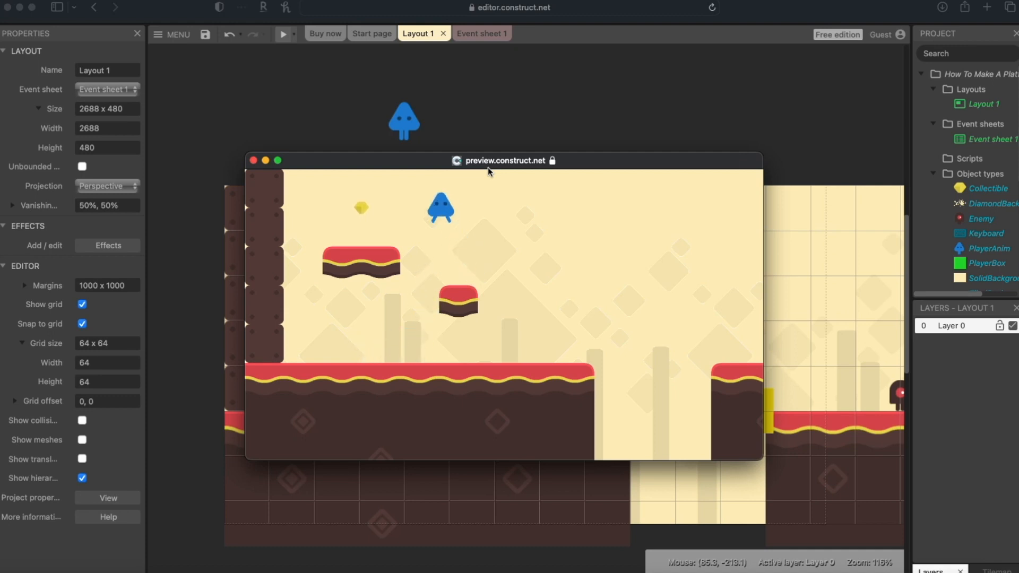
pyautogui.press('Up')
pyautogui.press('Up')
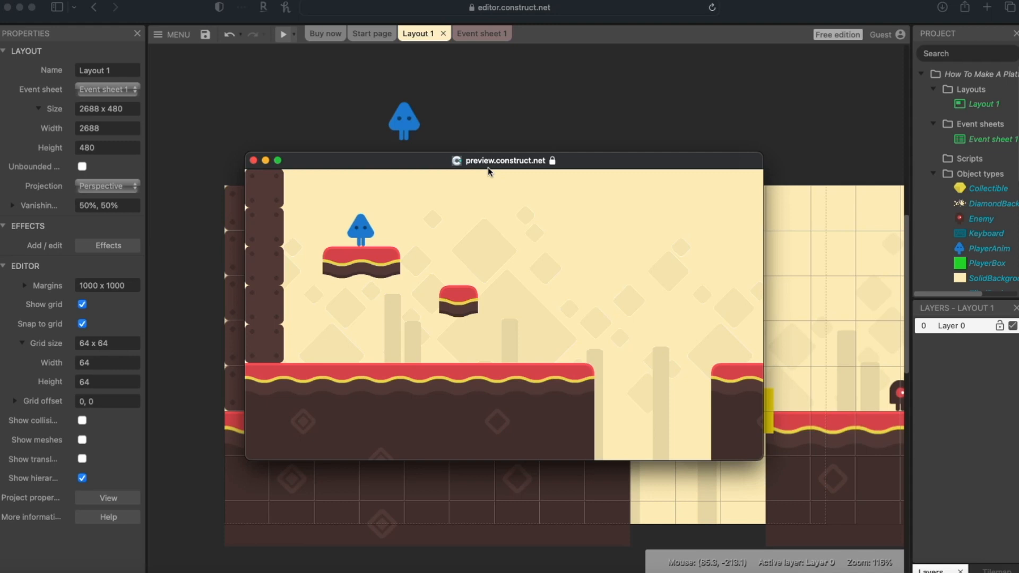
pyautogui.click(253, 161)
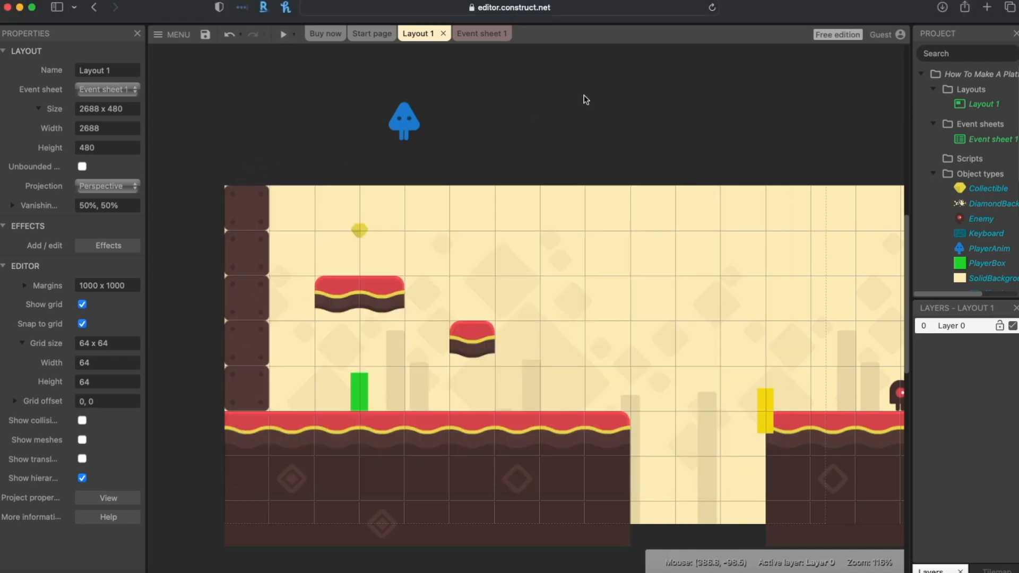
# - Duplicate the Collectible to position 896, 256 and to further spots along the level, undoing the accidental Tilemap copy
pyautogui.moveTo(912, 121); pyautogui.dragTo(871, 151)
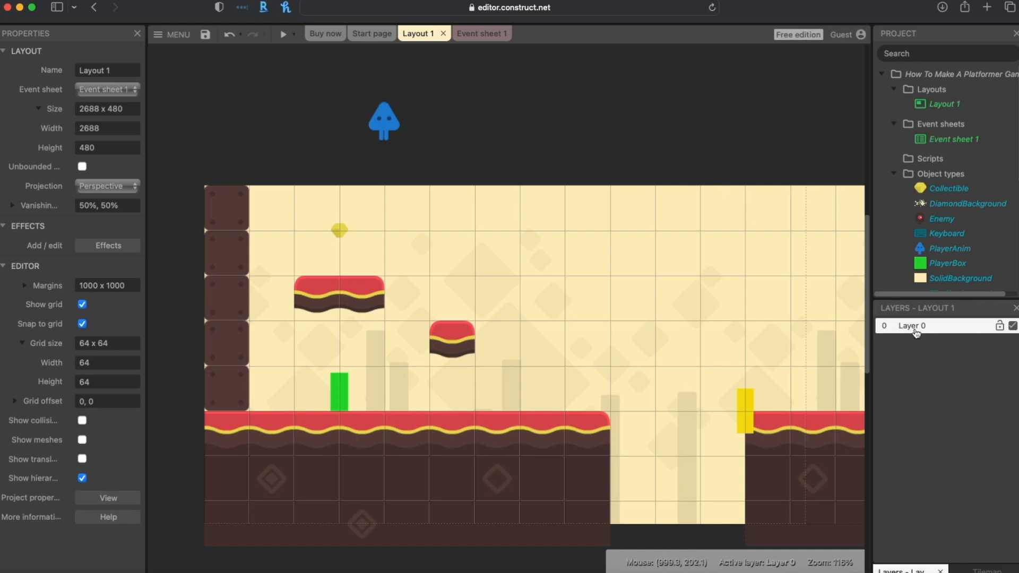
pyautogui.click(338, 232)
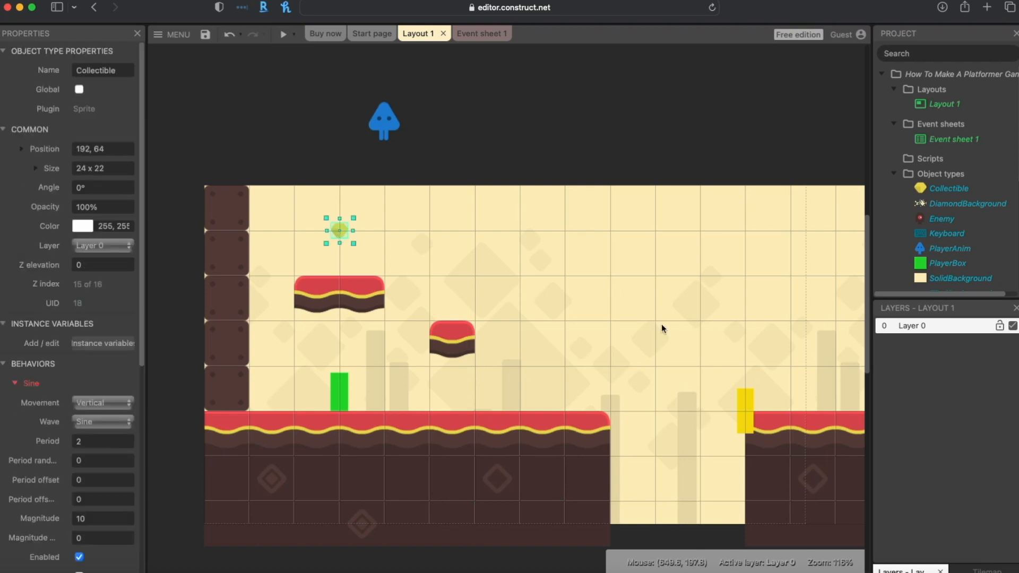
pyautogui.keyDown('ctrl'); pyautogui.moveTo(341, 233); pyautogui.dragTo(825, 386); pyautogui.keyUp('ctrl')
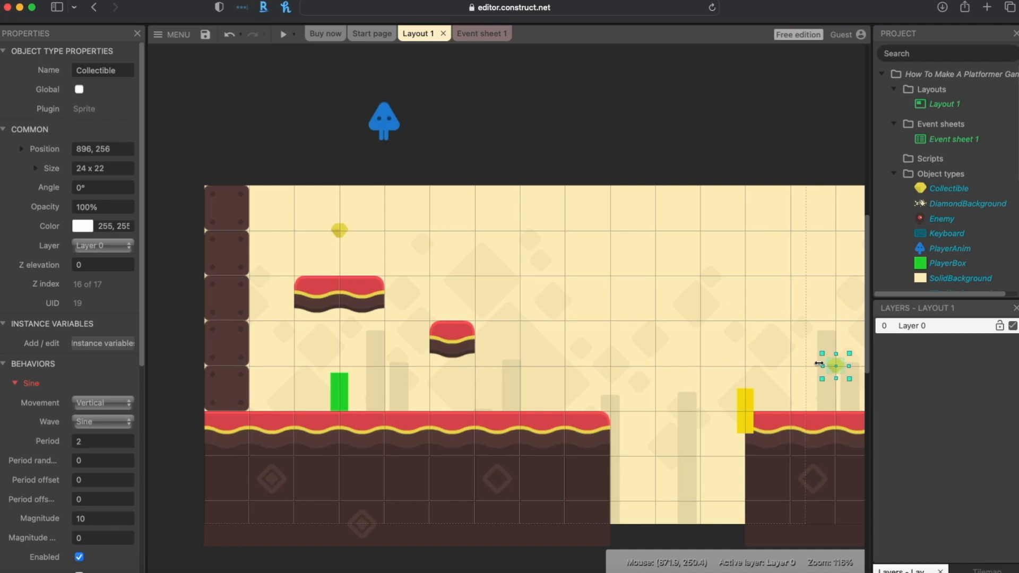
pyautogui.hscroll(3, 683, 352)
pyautogui.moveTo(683, 353); pyautogui.dragTo(326, 349, button='middle')
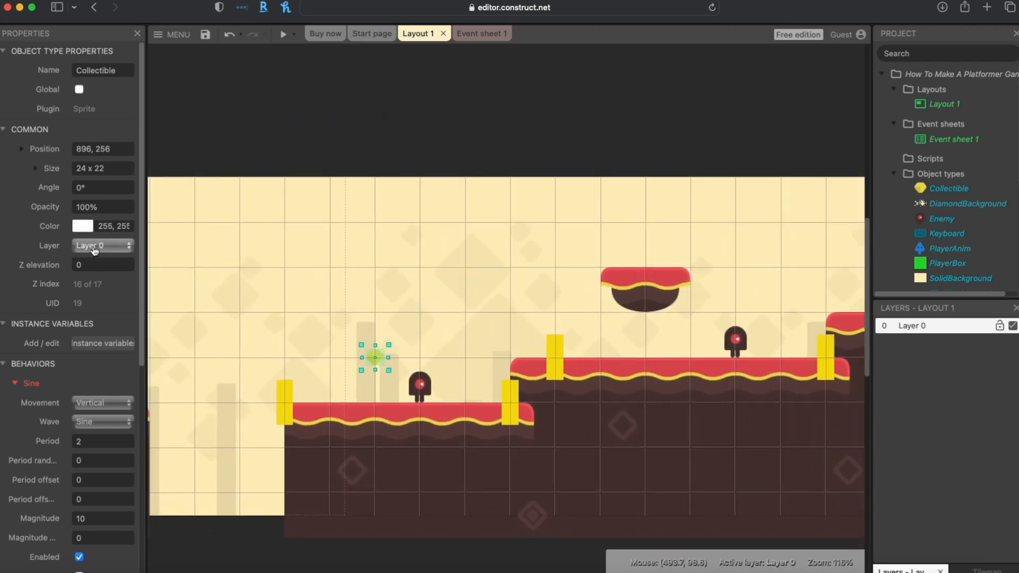
pyautogui.keyDown('ctrl'); pyautogui.moveTo(371, 359); pyautogui.dragTo(804, 393); pyautogui.keyUp('ctrl')
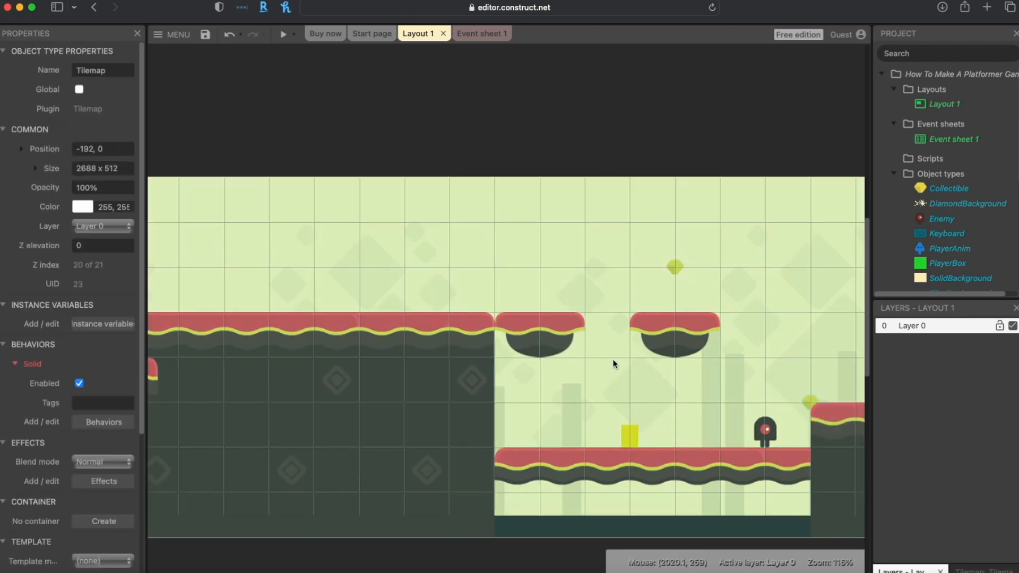
pyautogui.press('super+z')
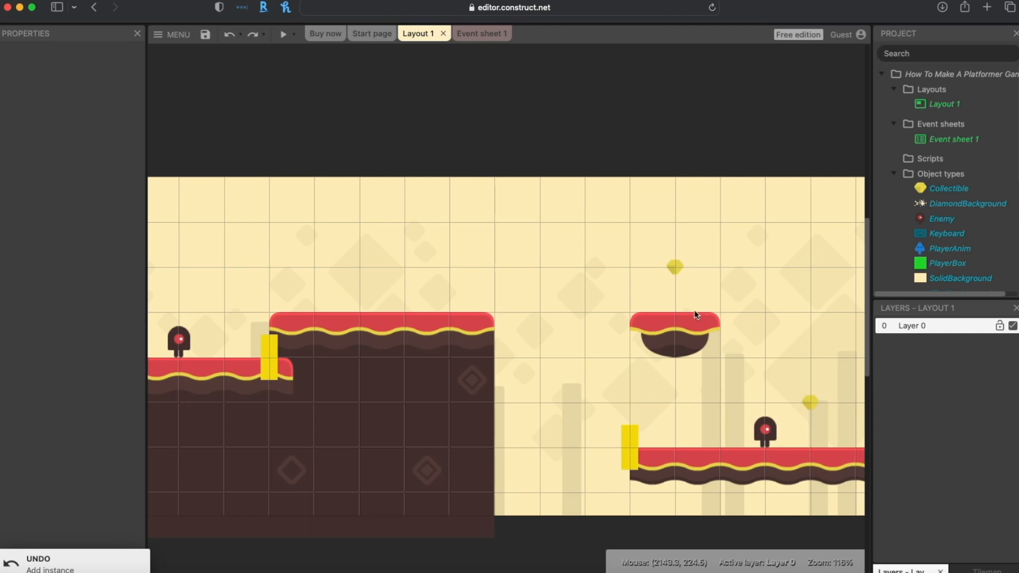
pyautogui.click(526, 144)
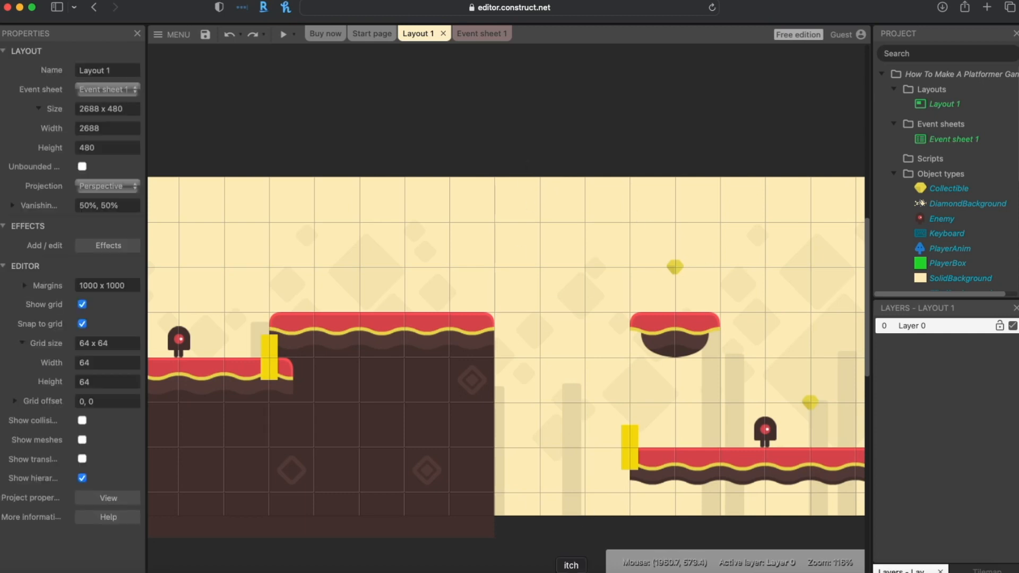
# - Examine the Layers and Tilemap bars and the view options that show or hide editor bars
pyautogui.hscroll(-15, 507, 345)
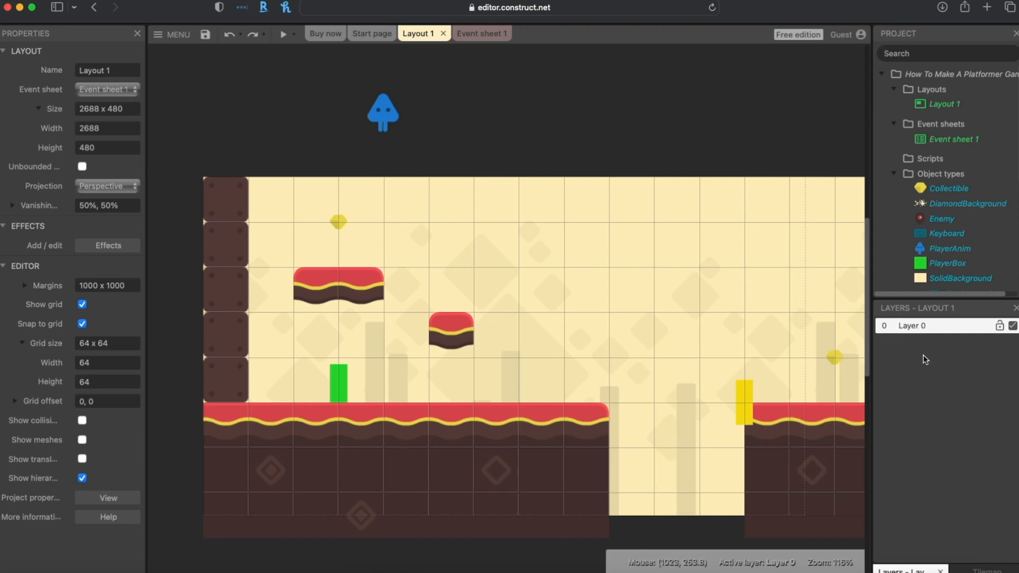
pyautogui.click(988, 569)
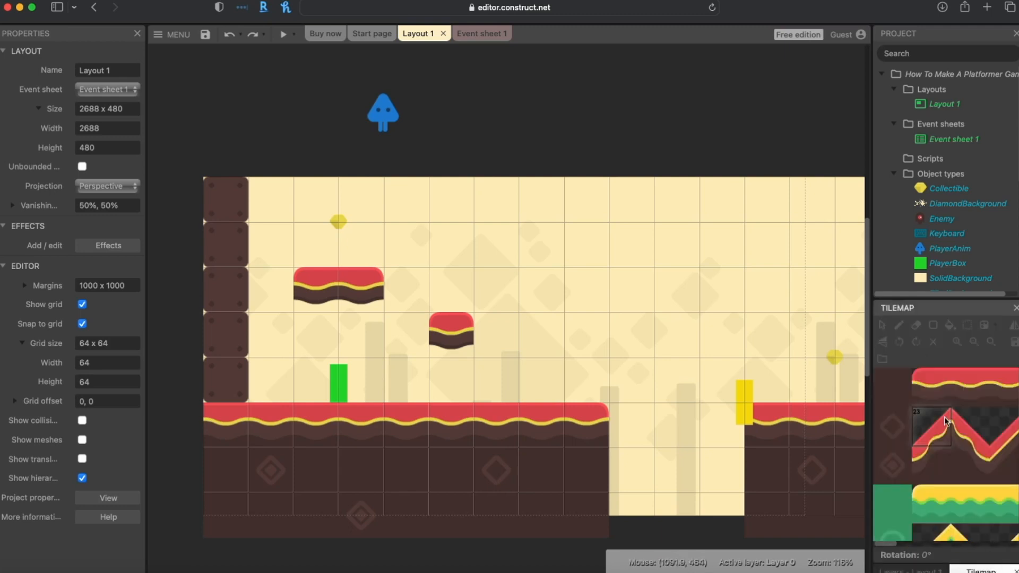
pyautogui.click(923, 569)
pyautogui.click(988, 569)
pyautogui.click(922, 569)
pyautogui.click(988, 569)
pyautogui.click(935, 570)
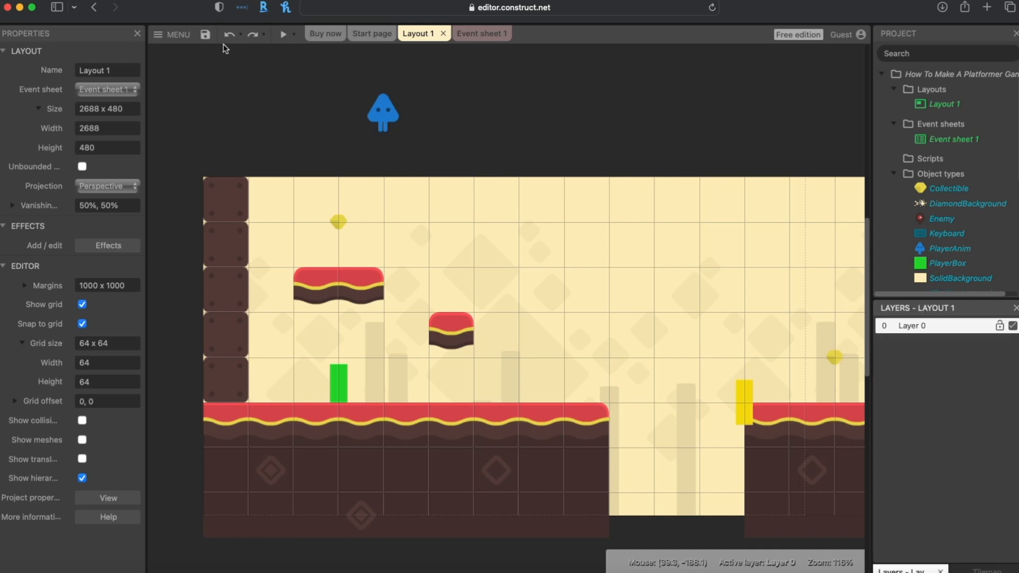
pyautogui.click(179, 36)
pyautogui.moveTo(199, 128)
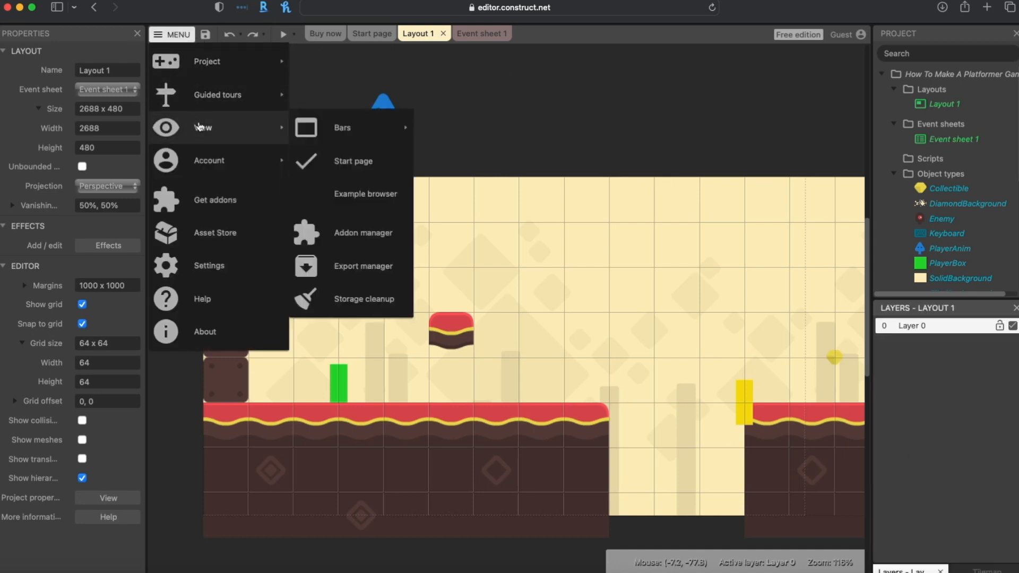
pyautogui.moveTo(342, 129)
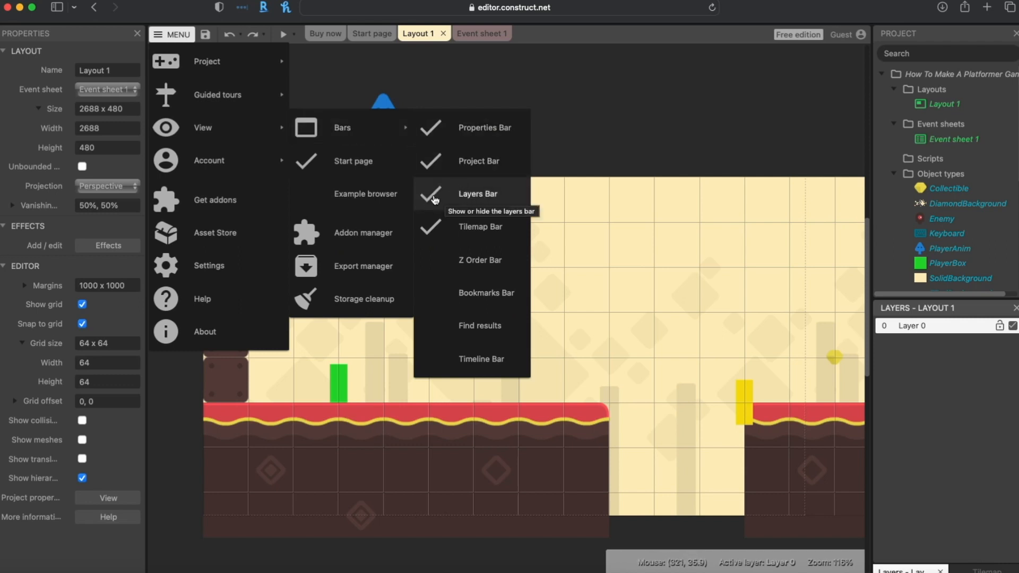
pyautogui.click(653, 126)
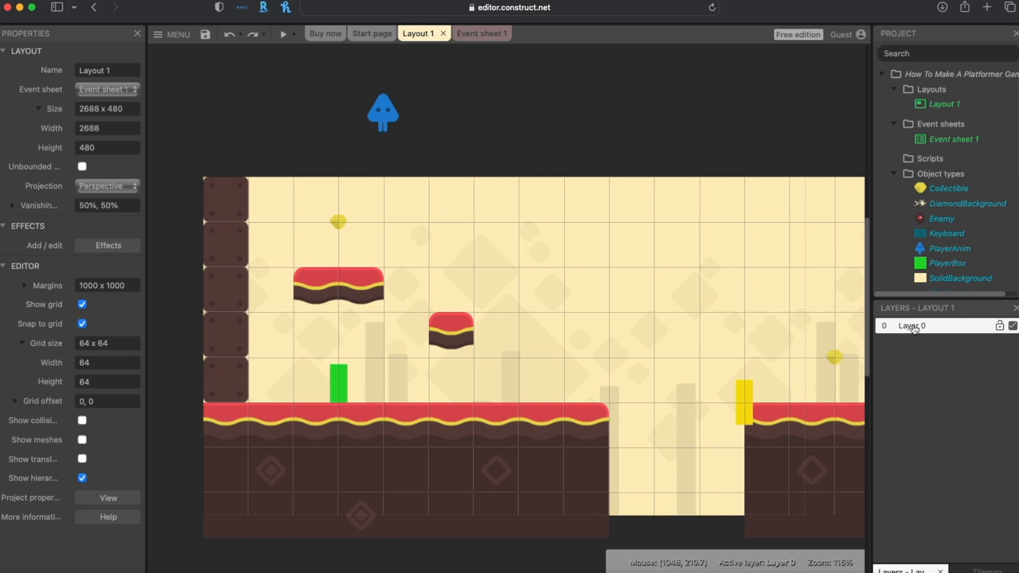
# - Rename Layer 0 of Layout 1 to Game
pyautogui.rightClick(913, 330)
pyautogui.click(871, 400)
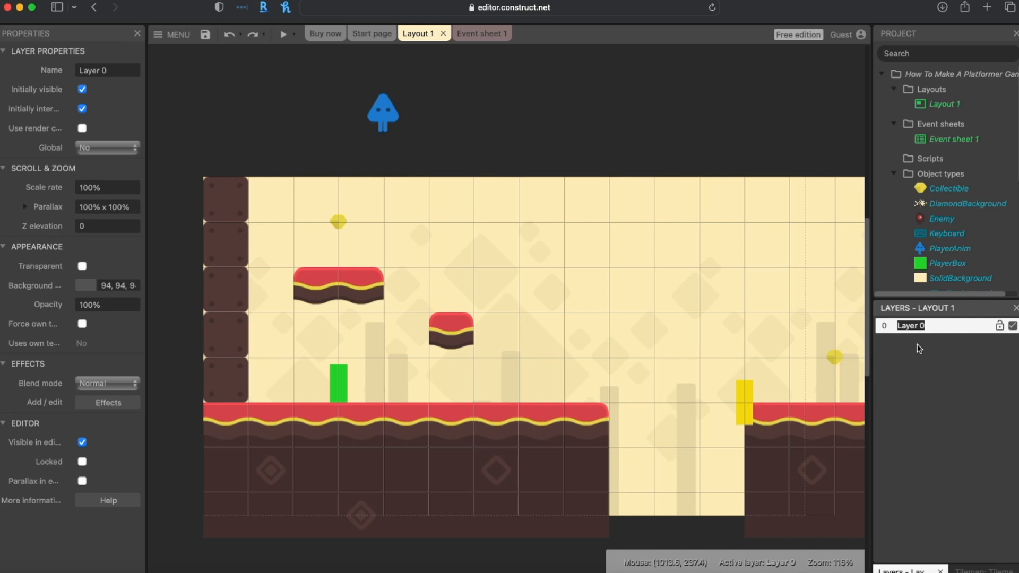
pyautogui.write('Game')
pyautogui.press('Return')
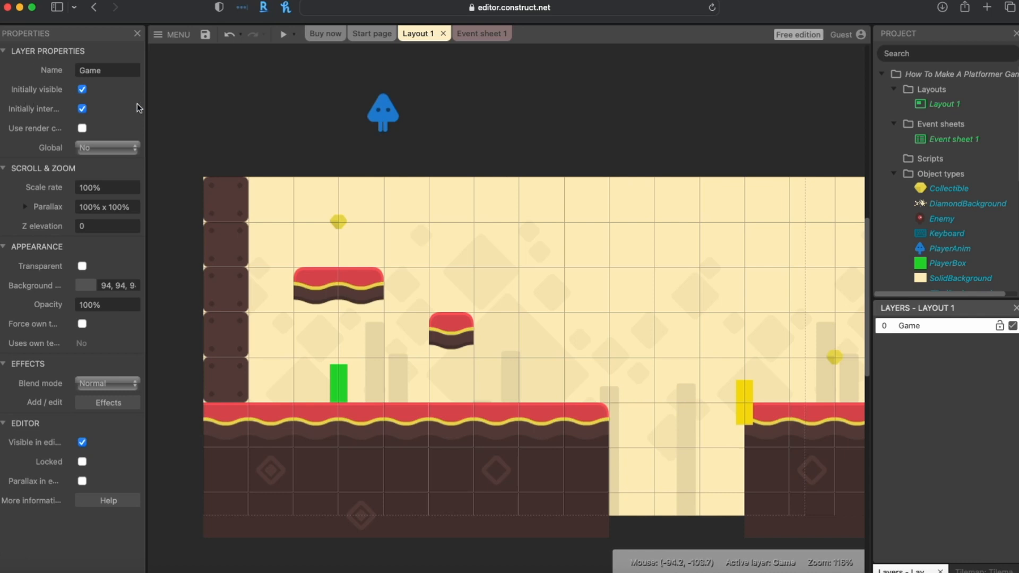
# - Widen the Properties bar and turn the Game layer's Transparent option on and back off
pyautogui.moveTo(146, 109); pyautogui.dragTo(170, 141)
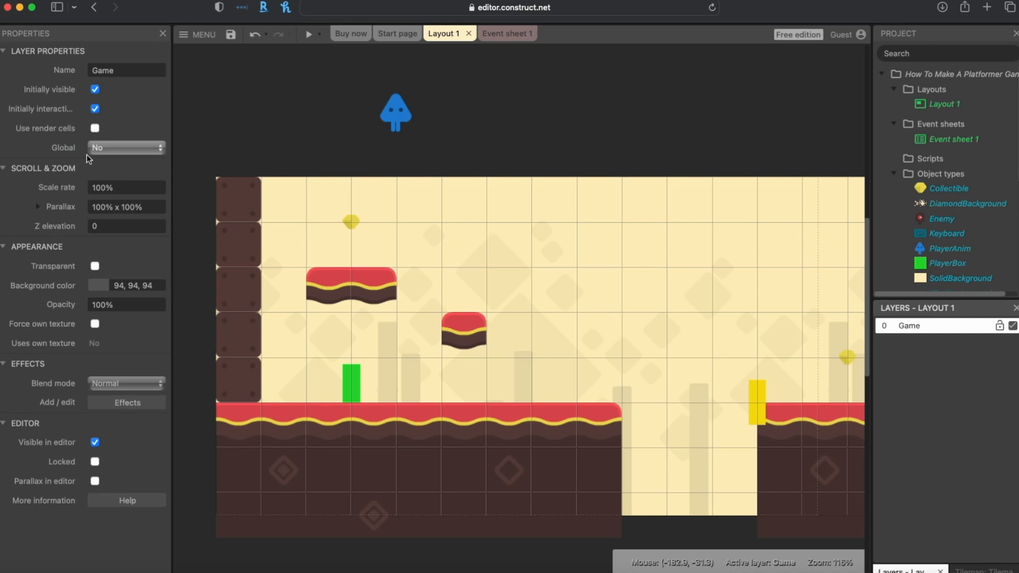
pyautogui.click(95, 267)
pyautogui.click(95, 267)
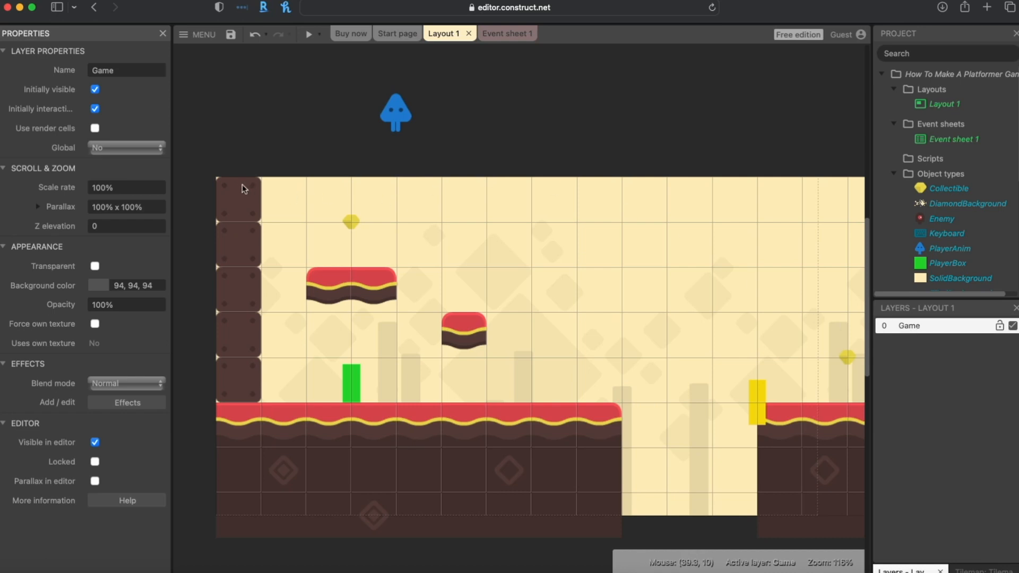
# - Add a layer above the Game layer, name it HUD and make it the active layer
pyautogui.rightClick(905, 361)
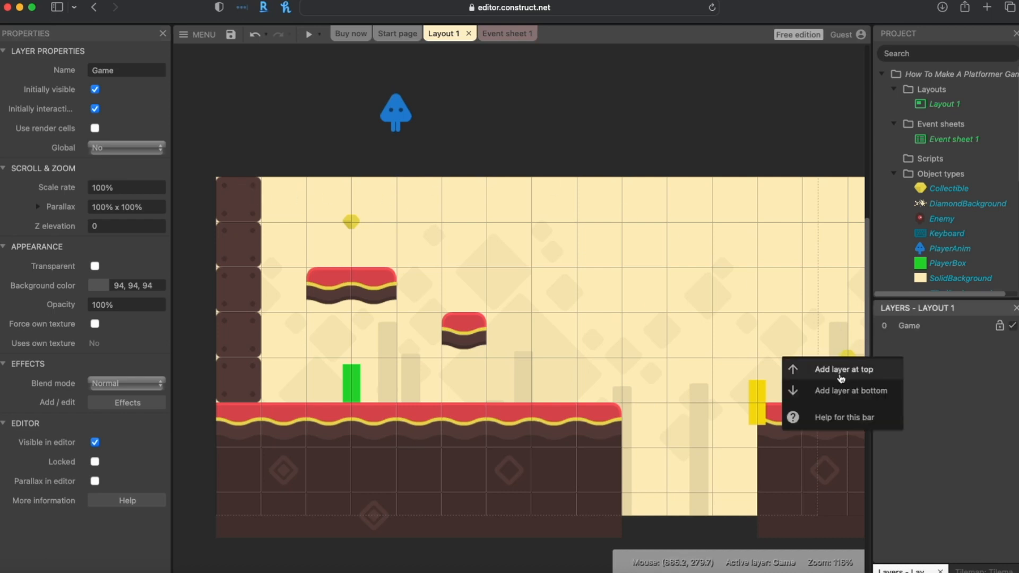
pyautogui.click(833, 372)
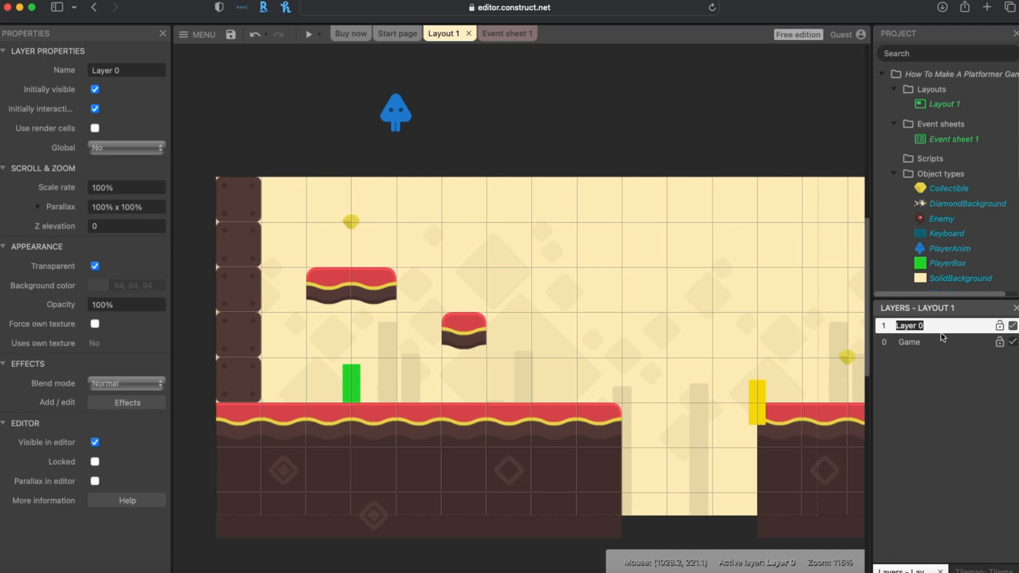
pyautogui.write('HUD')
pyautogui.press('Return')
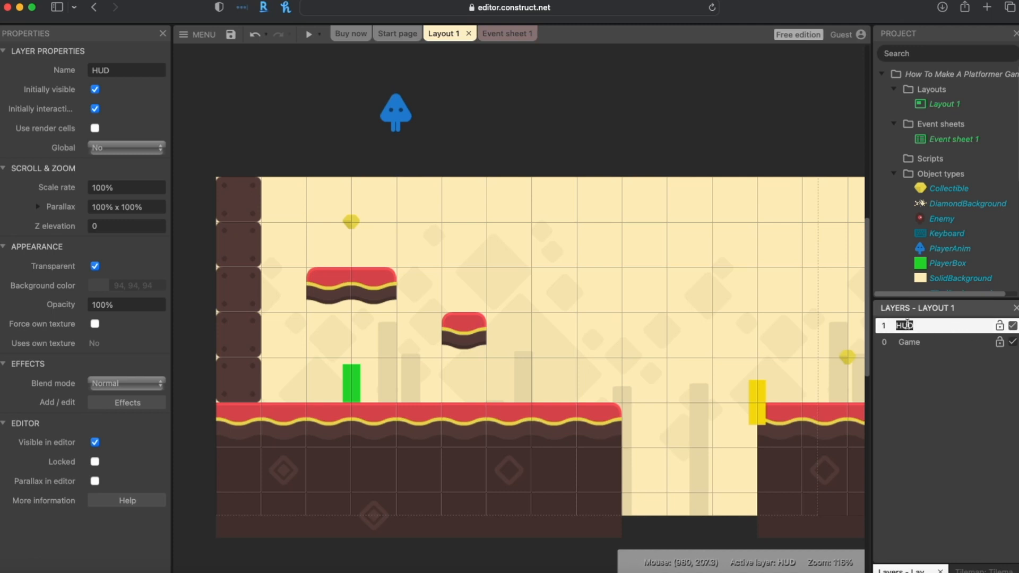
pyautogui.click(927, 341)
pyautogui.click(927, 328)
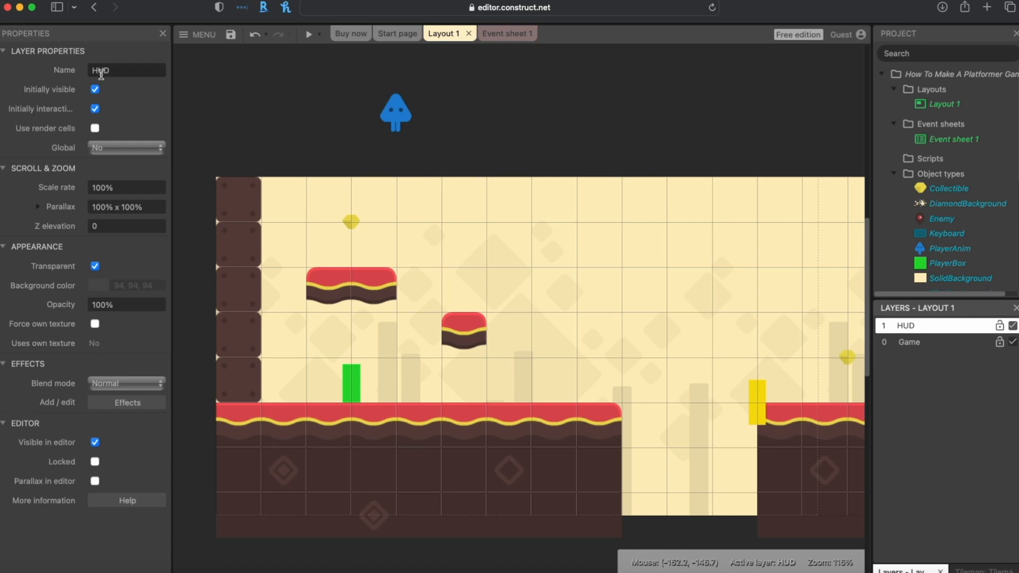
# - Set the HUD layer's parallax to 0% in both X and Y
pyautogui.click(37, 208)
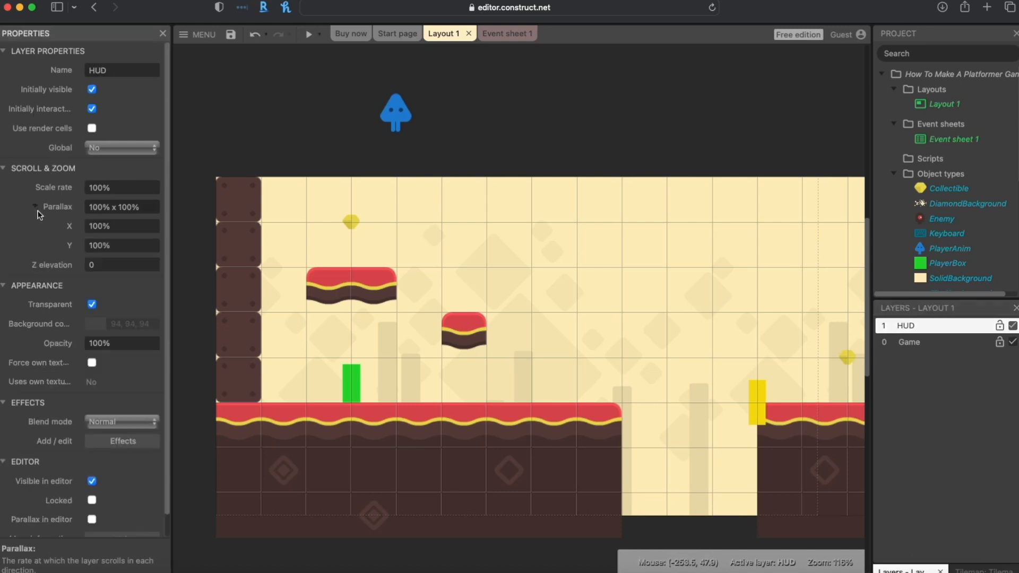
pyautogui.scroll(-1, 122, 441)
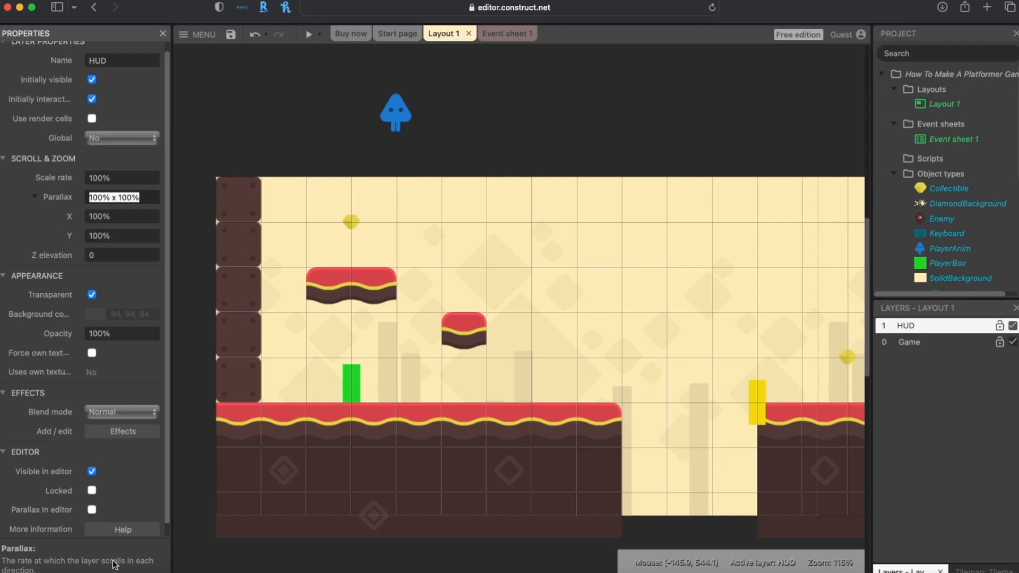
pyautogui.click(116, 218)
pyautogui.write('0')
pyautogui.click(117, 235)
pyautogui.write('0')
pyautogui.click(31, 223)
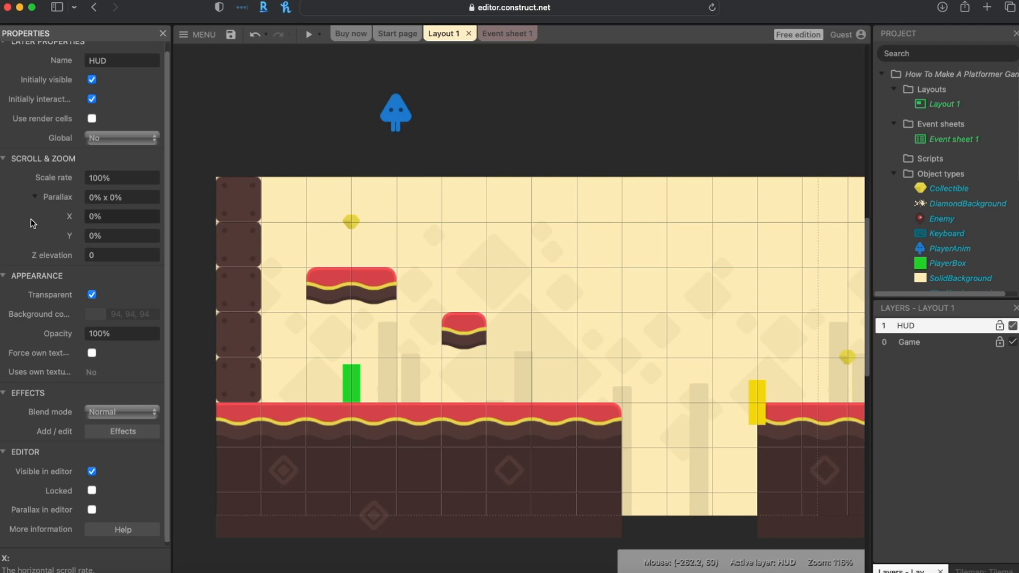
pyautogui.click(34, 197)
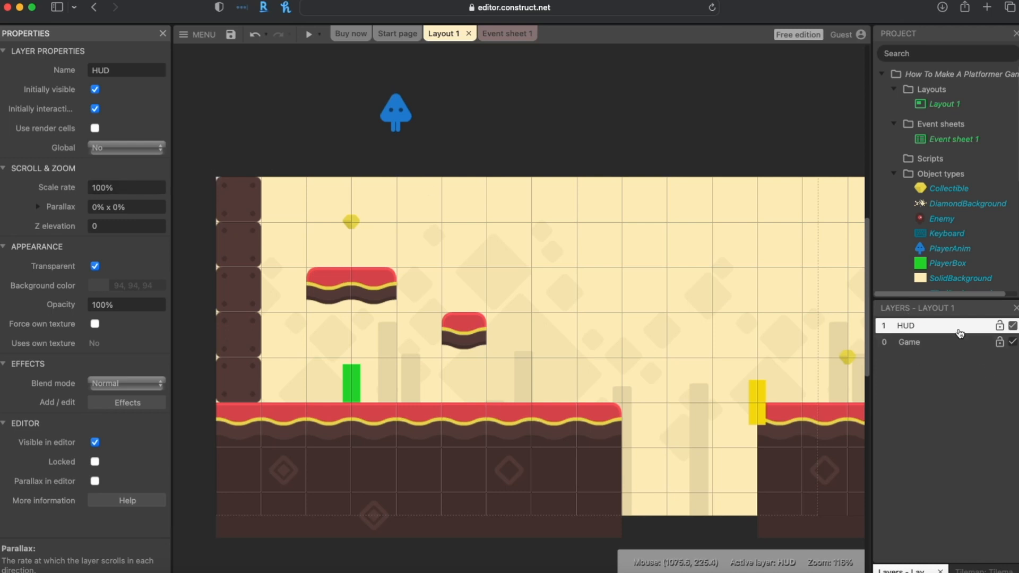
# - Set the HUD layer's X and Y parallax back to 100% each
pyautogui.click(923, 331)
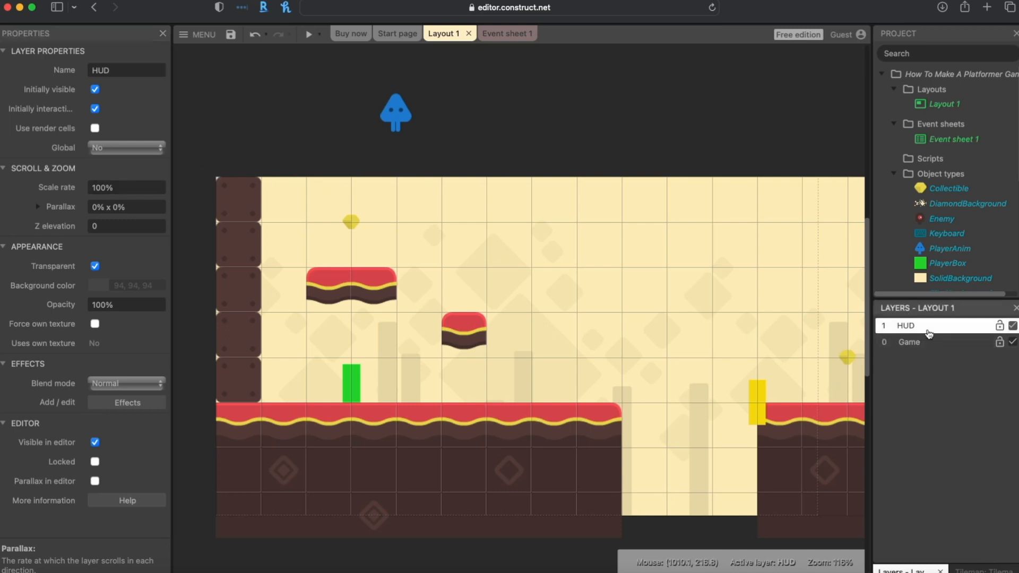
pyautogui.click(40, 209)
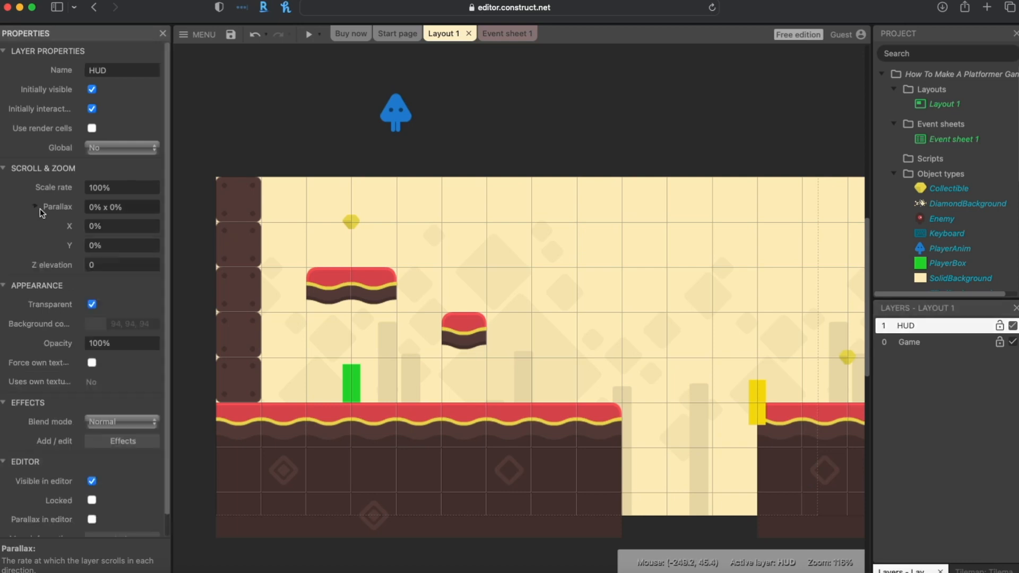
pyautogui.click(104, 227)
pyautogui.write('100')
pyautogui.press('Tab')
pyautogui.write('100')
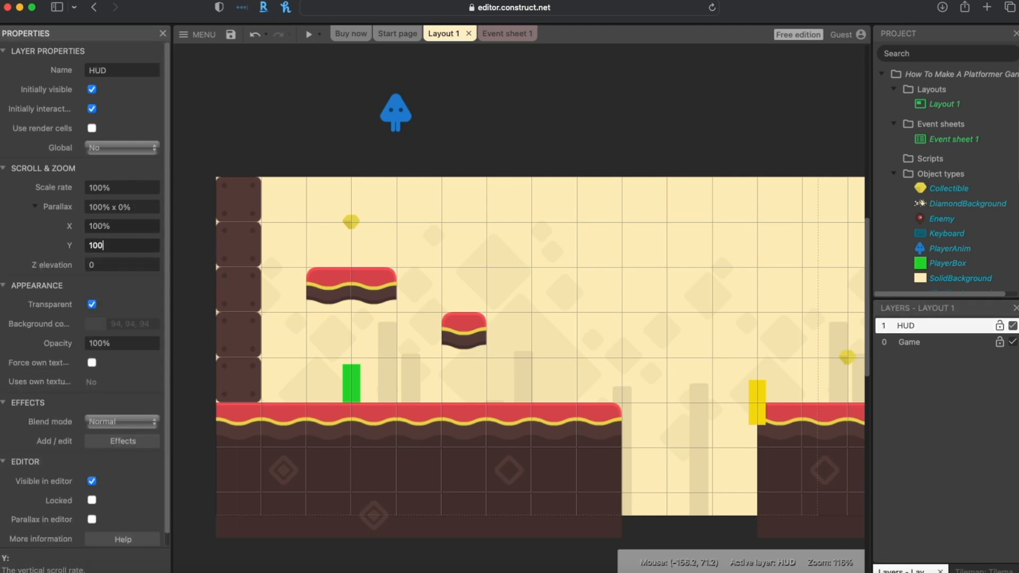
pyautogui.press('Tab')
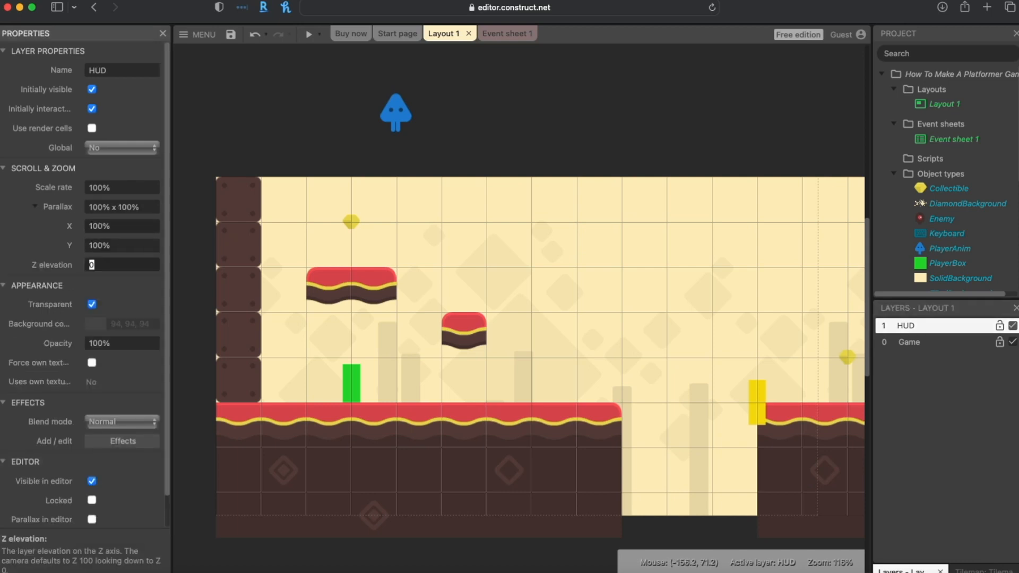
pyautogui.click(293, 143)
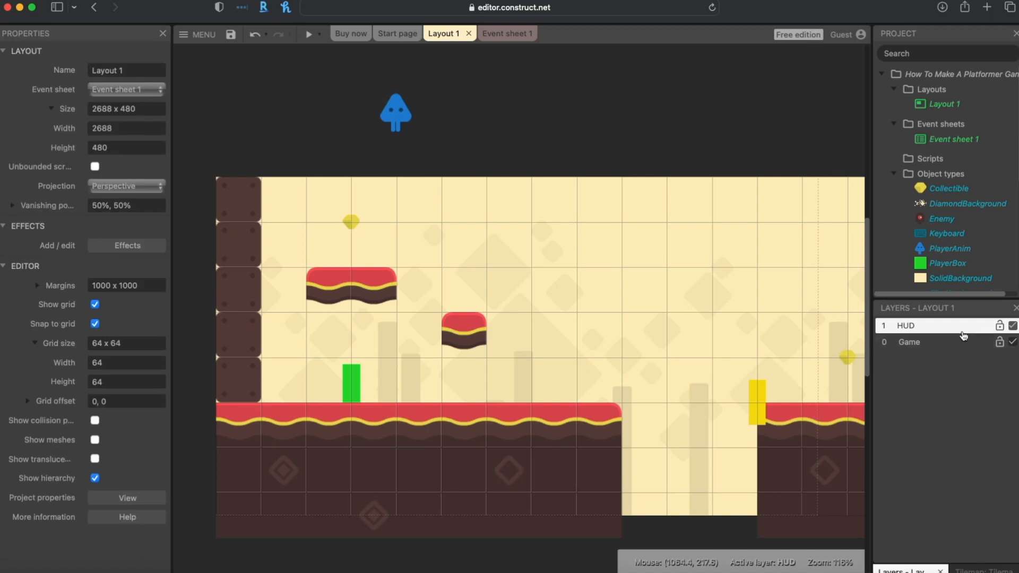
# - Lock and unlock the HUD layer, and lock the Game layer so its objects cannot be selected
pyautogui.click(1000, 328)
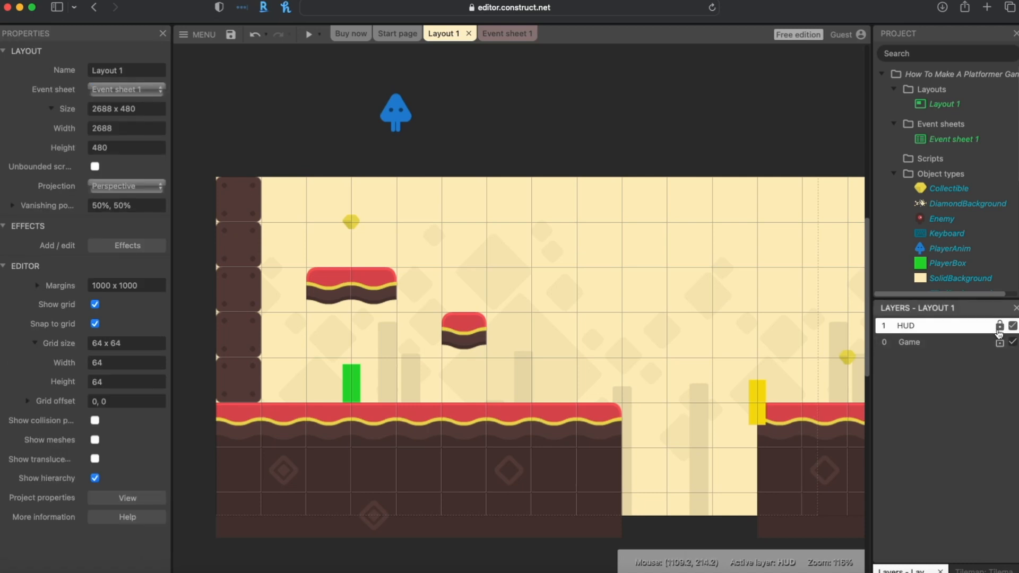
pyautogui.click(1001, 327)
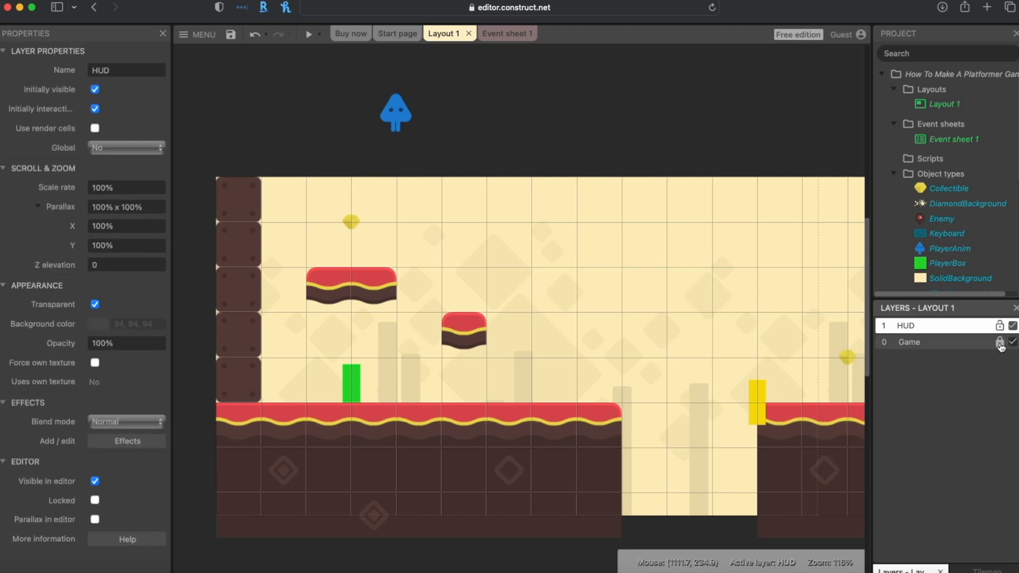
pyautogui.click(1001, 345)
pyautogui.click(515, 339)
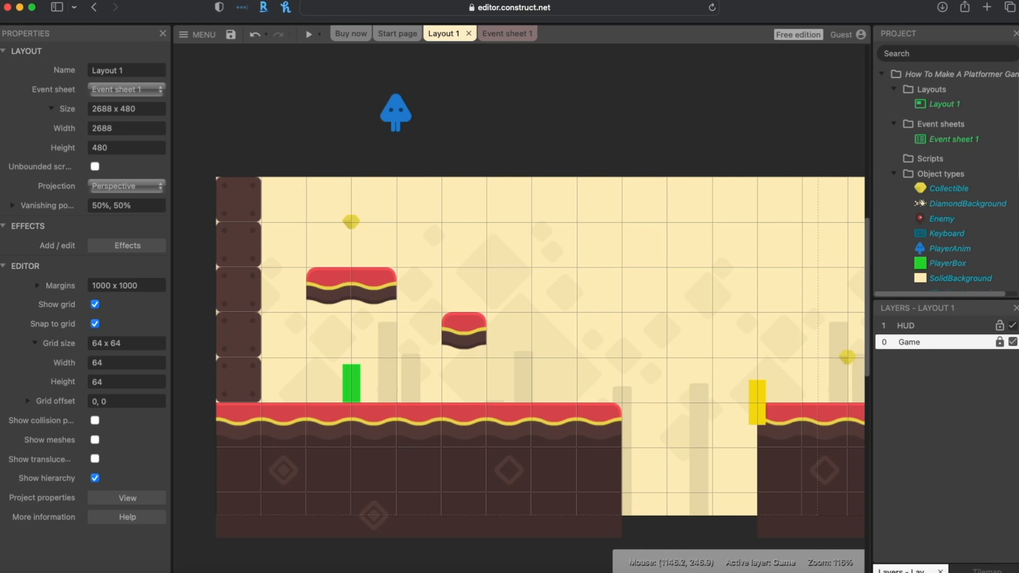
# - Hide and show the Game layer several times to demonstrate its visibility toggle
pyautogui.click(1013, 343)
pyautogui.click(1013, 342)
pyautogui.click(1013, 342)
pyautogui.click(1013, 342)
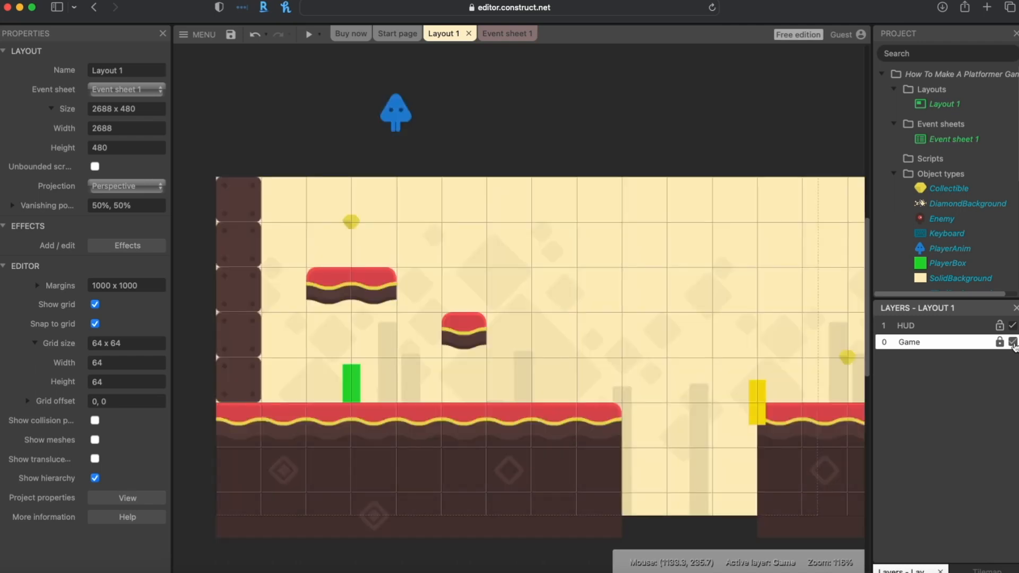
pyautogui.click(1013, 342)
pyautogui.click(1013, 342)
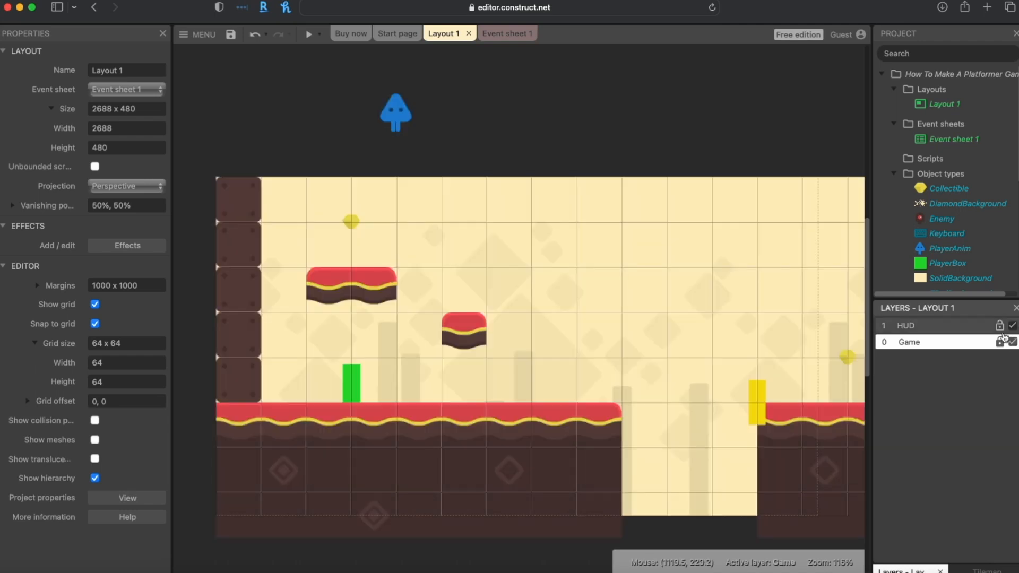
# - Switch between the Game and HUD layers, leaving HUD active and the Game layer locked
pyautogui.click(881, 328)
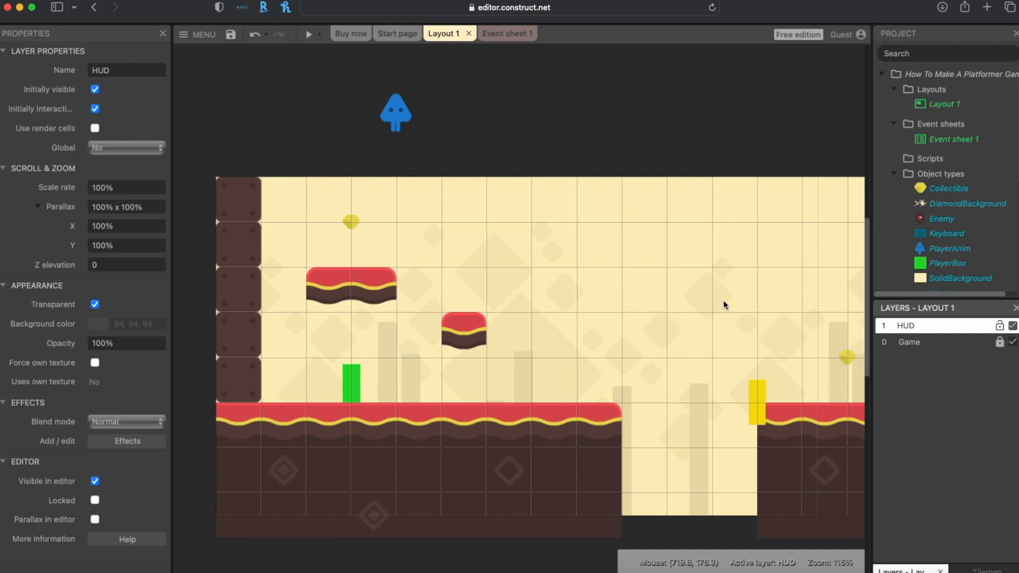
pyautogui.click(957, 341)
pyautogui.click(953, 328)
pyautogui.click(952, 343)
pyautogui.click(949, 329)
pyautogui.click(966, 342)
pyautogui.click(958, 330)
pyautogui.click(1000, 342)
# - Insert a Text object named txtScore on the HUD layer at 64, -64, just above the level
pyautogui.rightClick(495, 124)
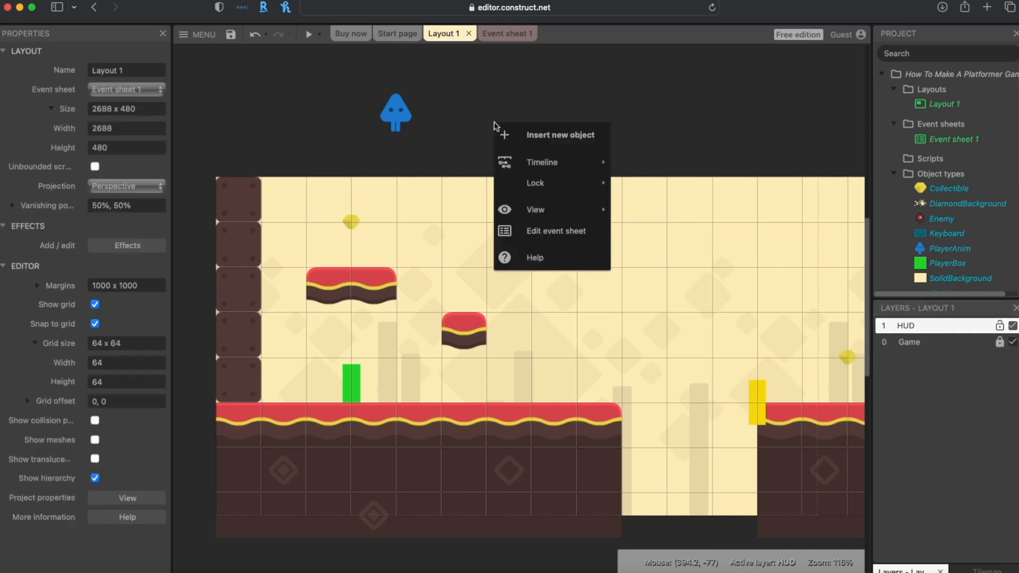
pyautogui.click(548, 147)
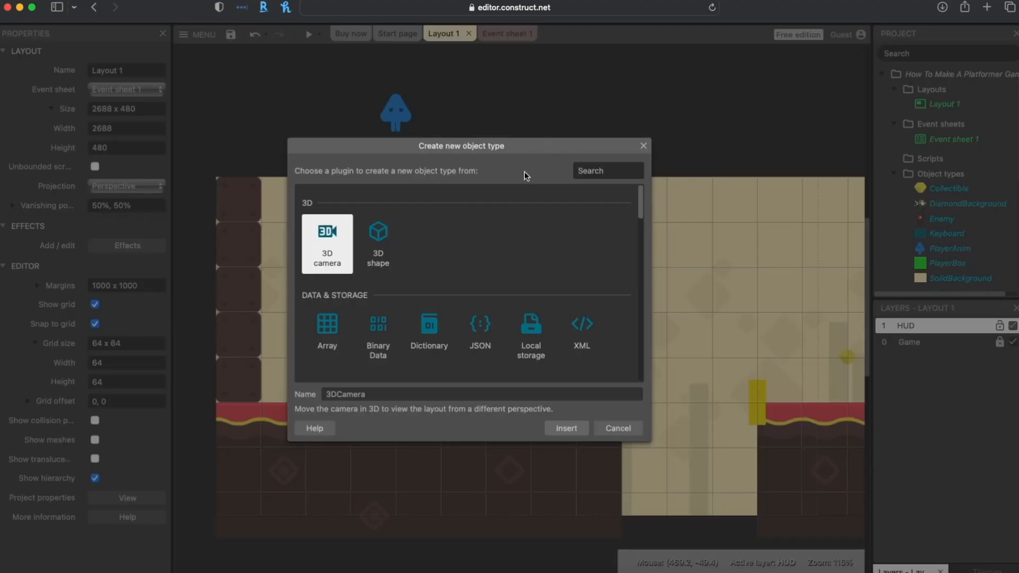
pyautogui.scroll(-3, 478, 218)
pyautogui.scroll(-5, 461, 232)
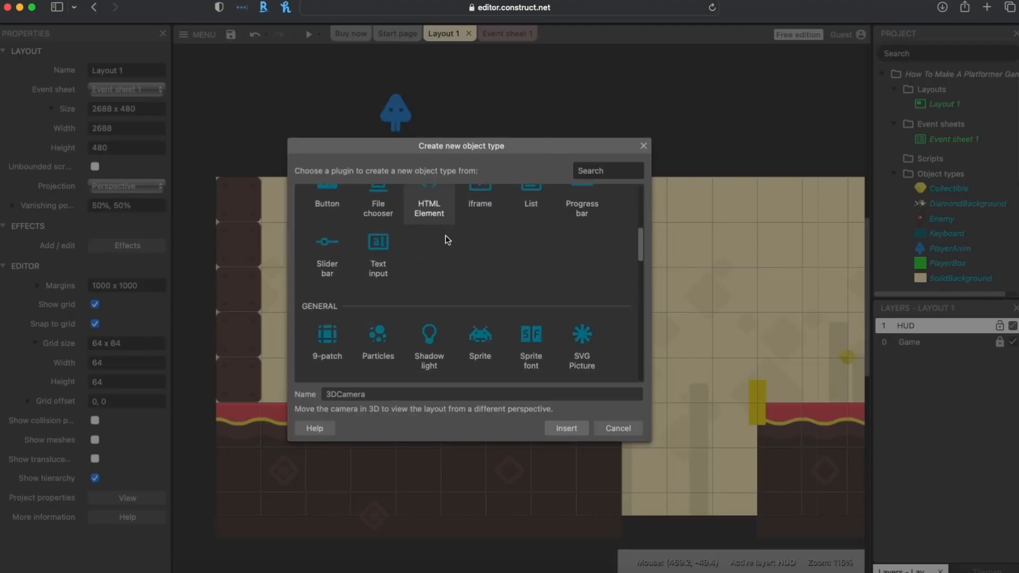
pyautogui.click(331, 322)
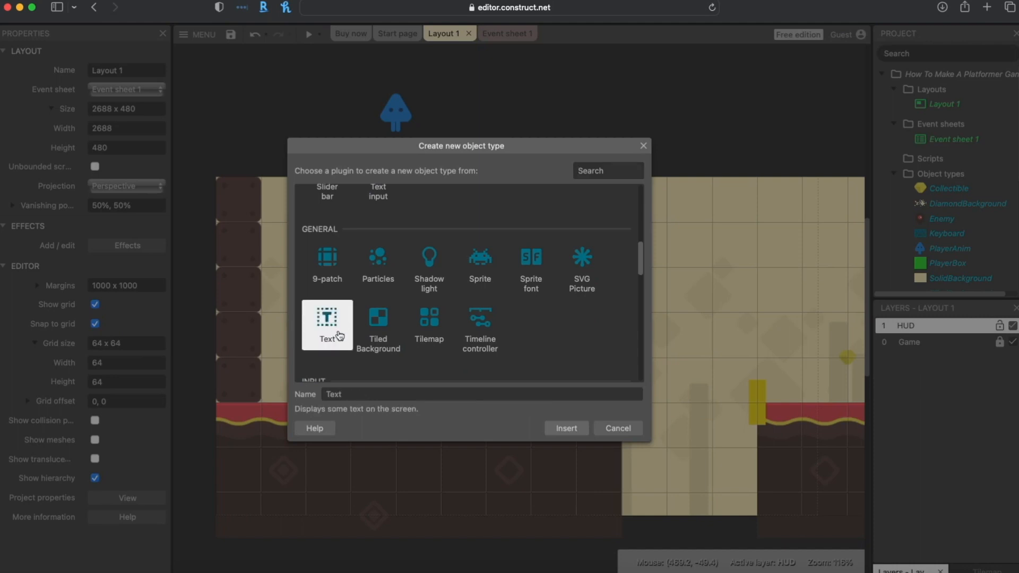
pyautogui.click(350, 399)
pyautogui.press('super+a')
pyautogui.write('t')
pyautogui.click(566, 429)
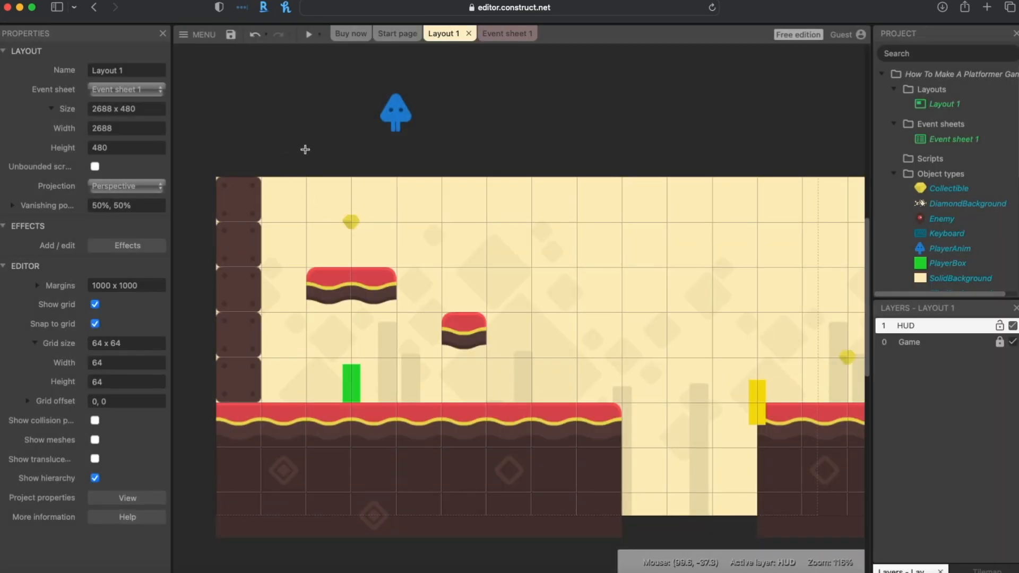
pyautogui.click(267, 116)
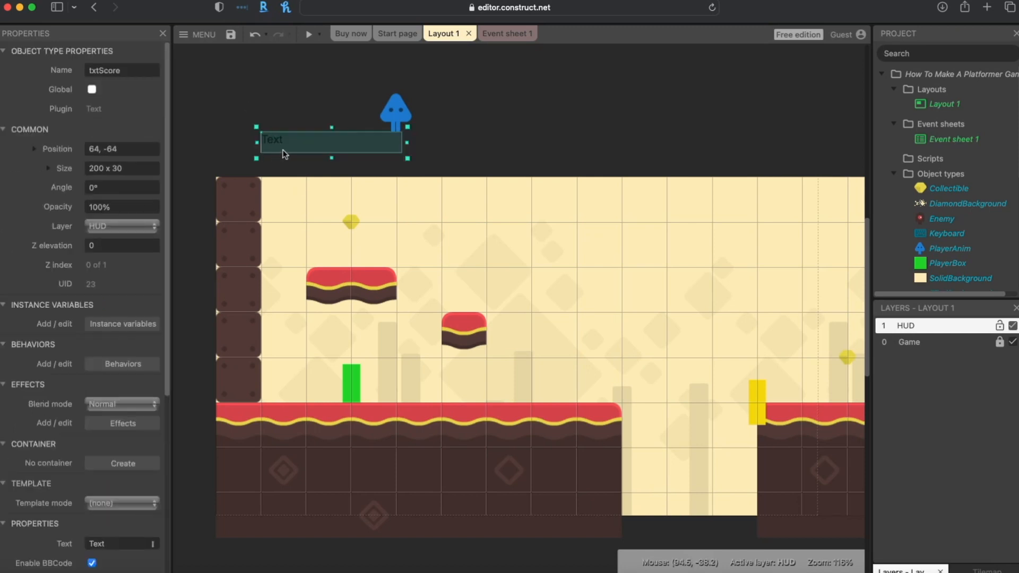
# - Try moving the score text down onto the level and undo the move
pyautogui.moveTo(317, 141); pyautogui.dragTo(317, 190)
pyautogui.press('super+z')
pyautogui.moveTo(308, 154)
pyautogui.mouseDown()
pyautogui.moveTo(260, 202)
pyautogui.moveTo(260, 217)
pyautogui.moveTo(303, 153)
pyautogui.mouseUp()
# - Set txtScore's text to "Score: 0" and its color to dark brown 88, 52, 0
pyautogui.scroll(-5, 116, 353)
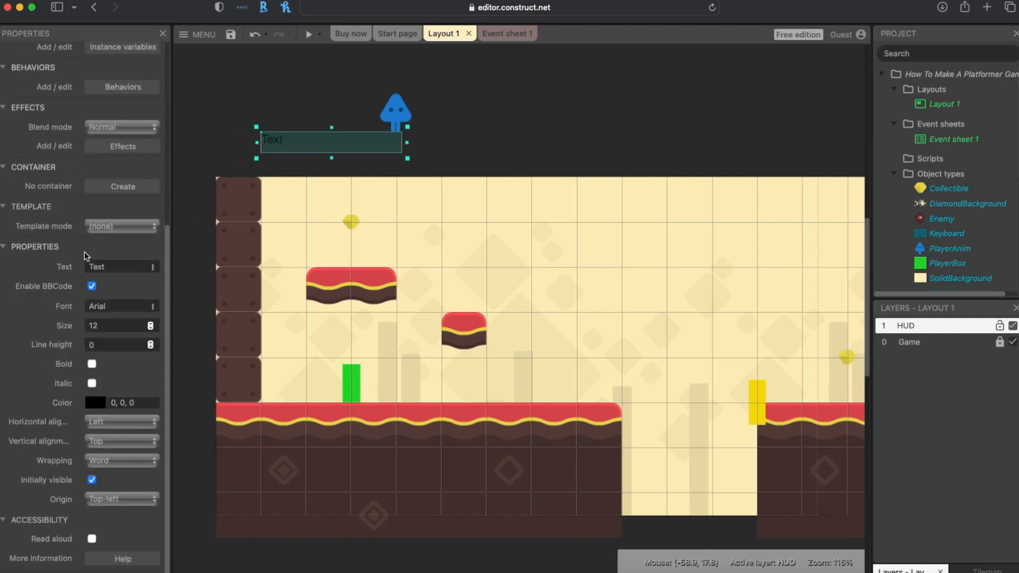
pyautogui.click(114, 267)
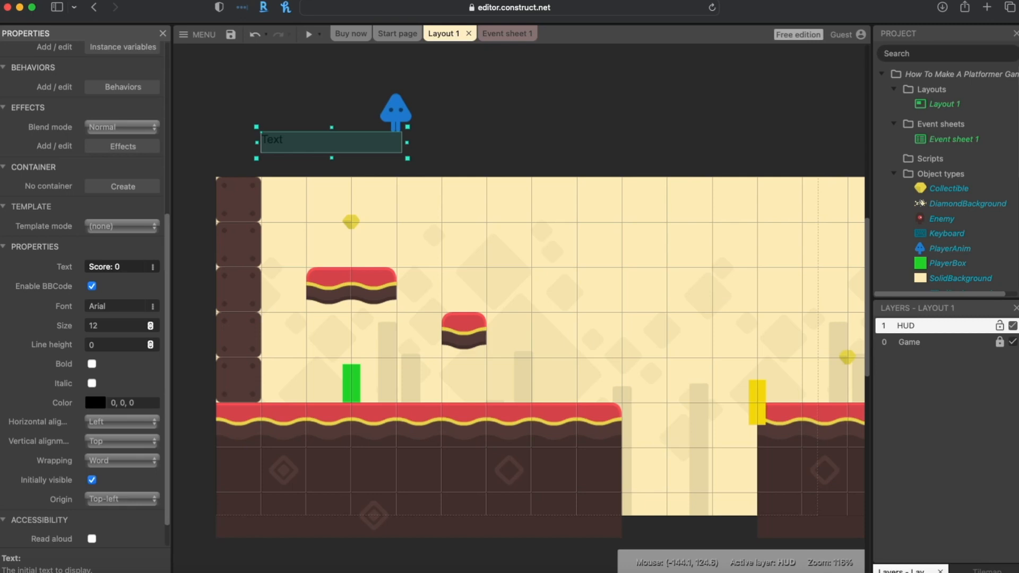
pyautogui.press('Return')
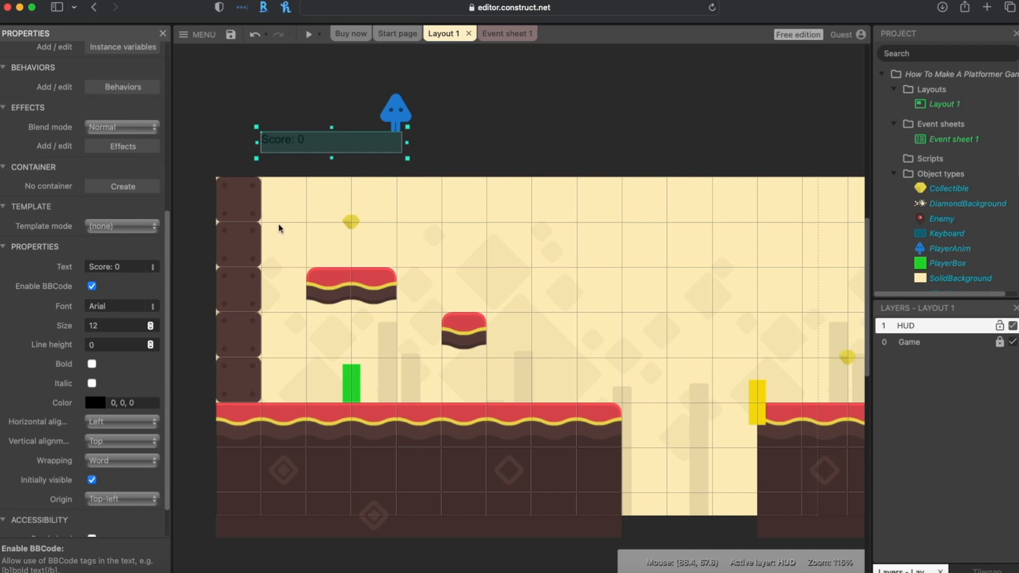
pyautogui.click(93, 409)
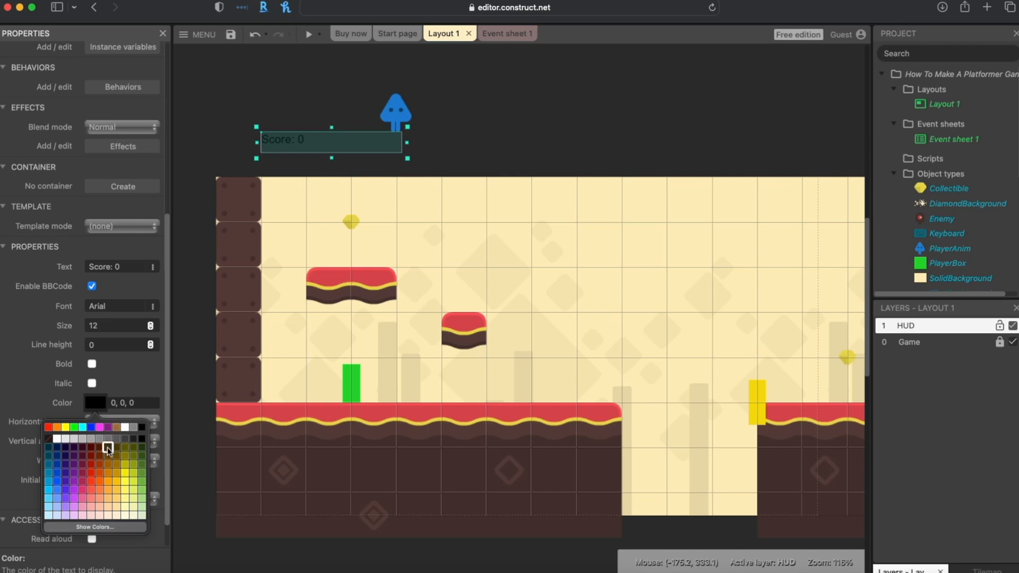
pyautogui.click(107, 447)
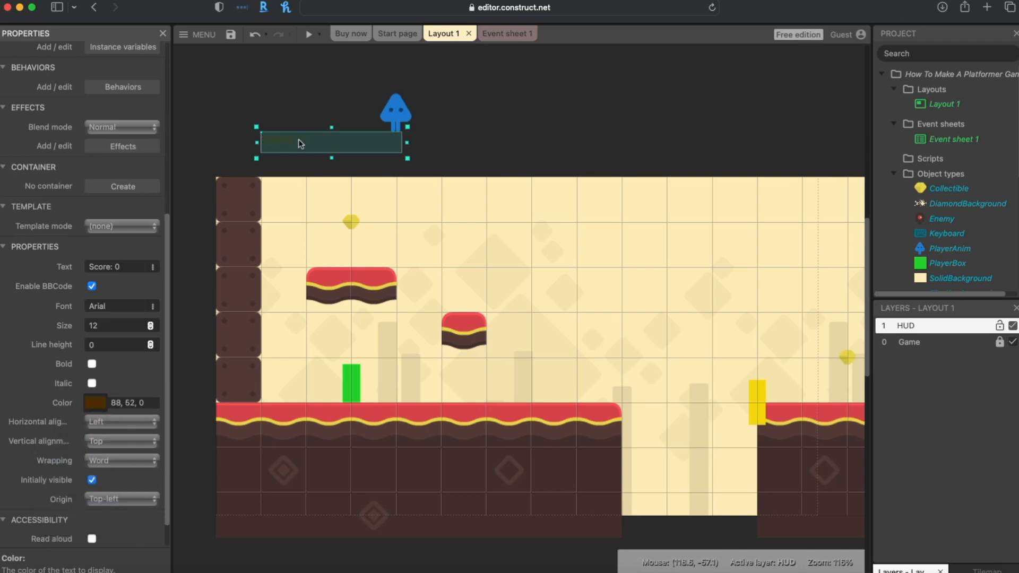
# - Move the score text down to the level's top edge, directly beside the left wall, and inspect it up close
pyautogui.moveTo(301, 143); pyautogui.dragTo(315, 205)
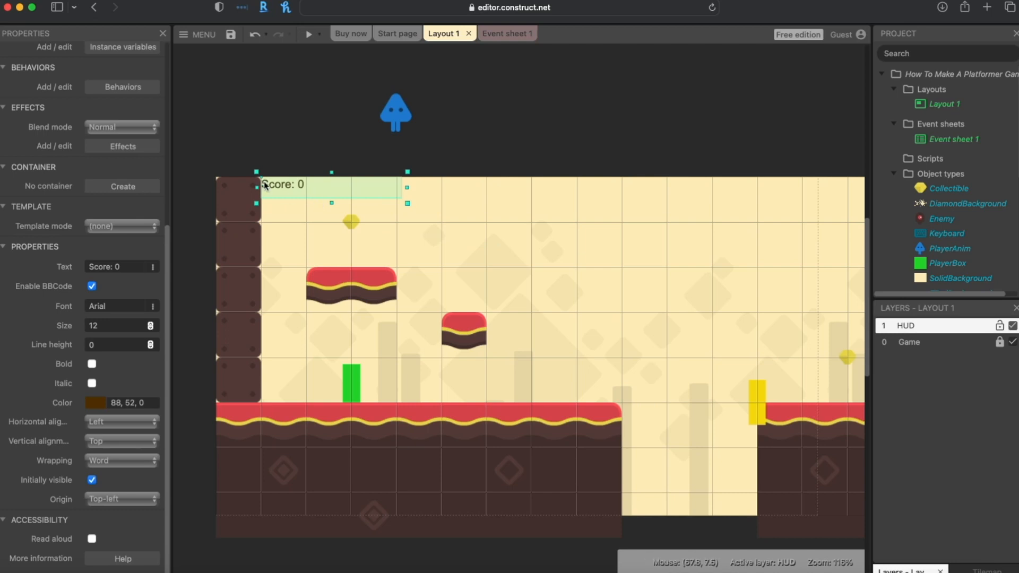
pyautogui.keyDown('ctrl'); pyautogui.scroll(10, 266, 185); pyautogui.keyUp('ctrl')
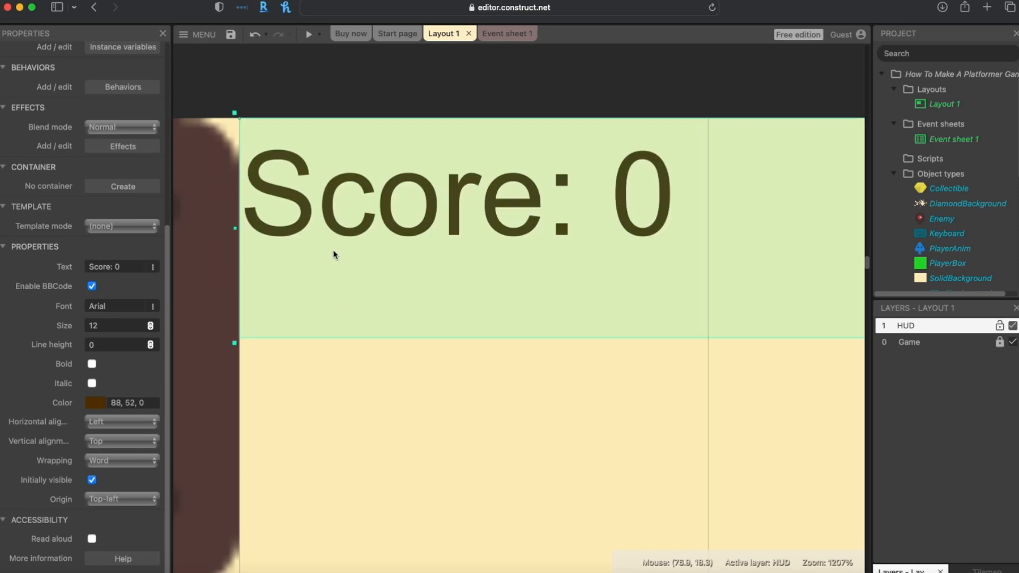
pyautogui.keyDown('ctrl'); pyautogui.scroll(-10, 335, 253); pyautogui.keyUp('ctrl')
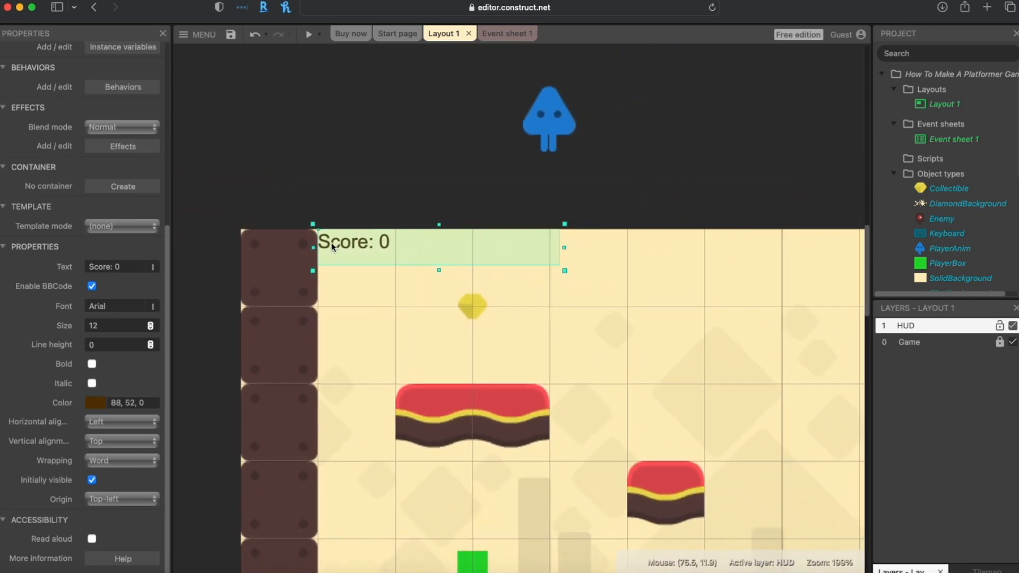
# - Try a Center origin on the score text while moving it over the first gem, and restore the origin to Top-left beside the wall
pyautogui.click(94, 502)
pyautogui.click(104, 552)
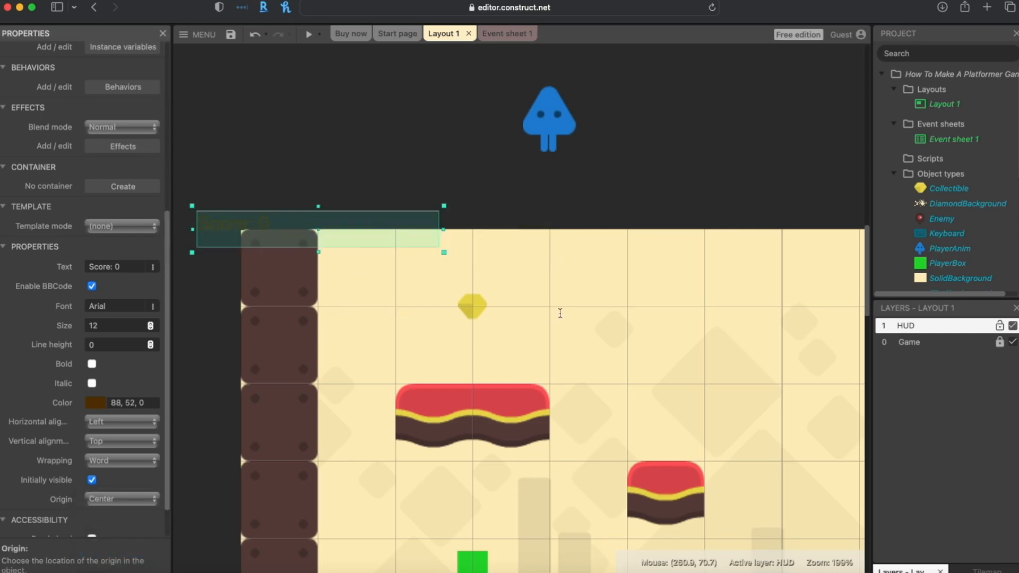
pyautogui.moveTo(353, 218); pyautogui.dragTo(460, 309)
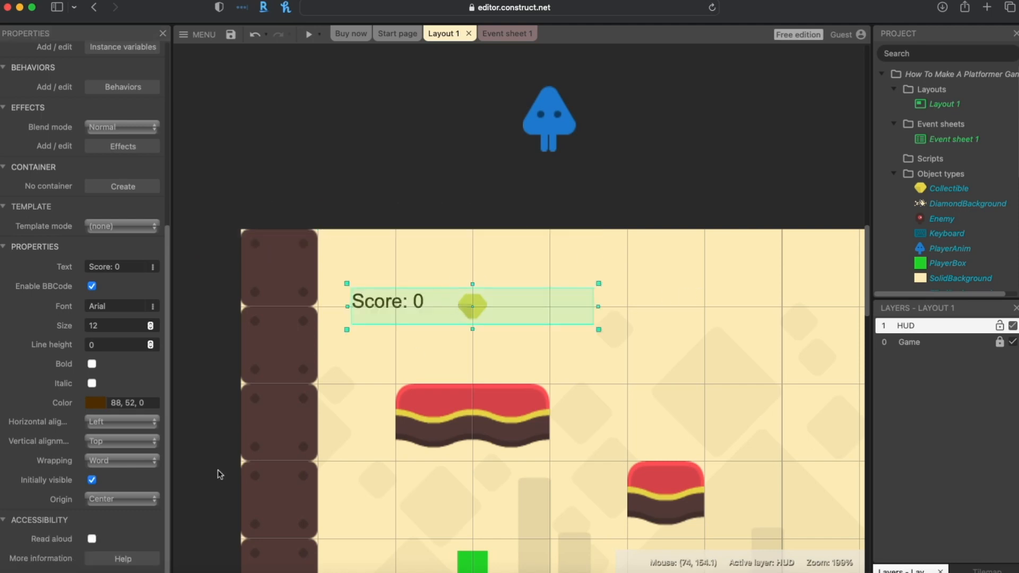
pyautogui.click(121, 499)
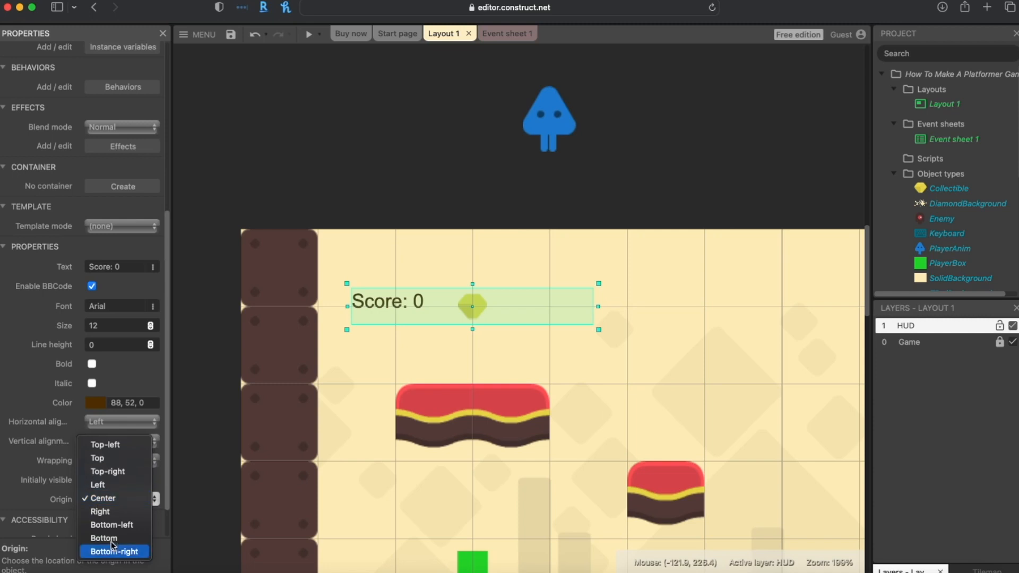
pyautogui.click(106, 445)
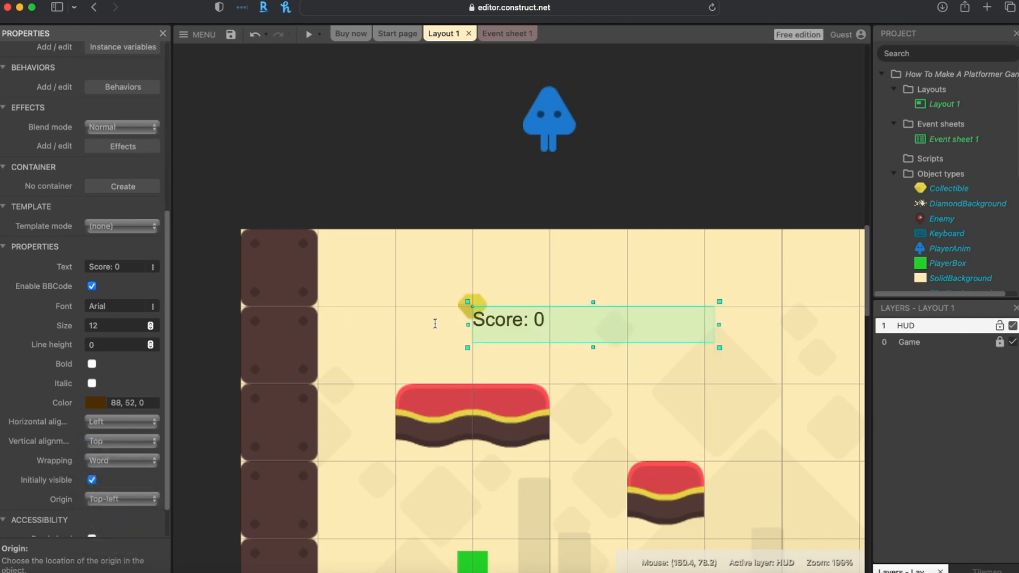
pyautogui.moveTo(584, 332); pyautogui.dragTo(429, 332)
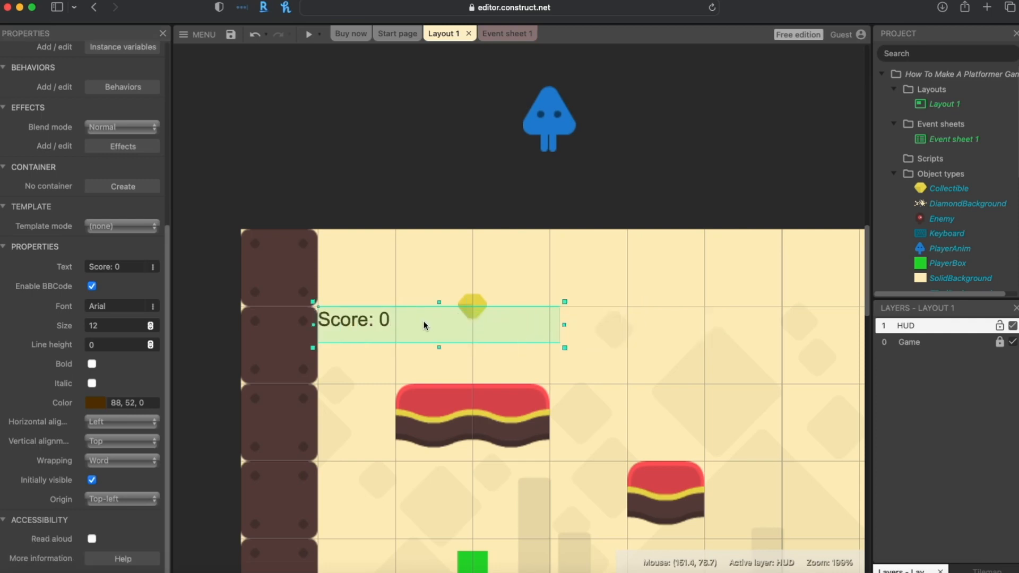
# - Set the score text's font size to 26 and enlarge its text box to 320 x 64
pyautogui.click(121, 328)
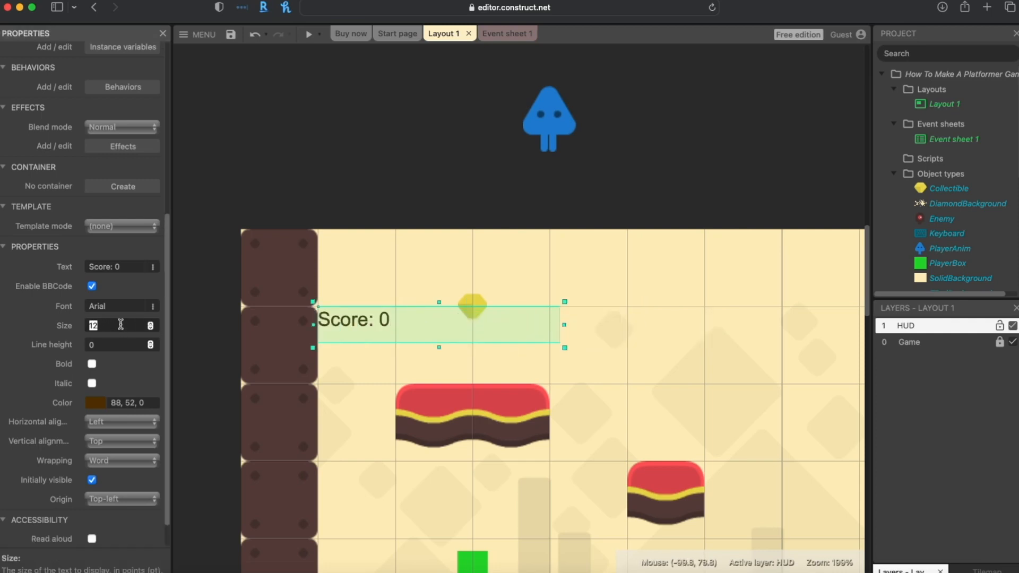
pyautogui.write('26')
pyautogui.press('Tab')
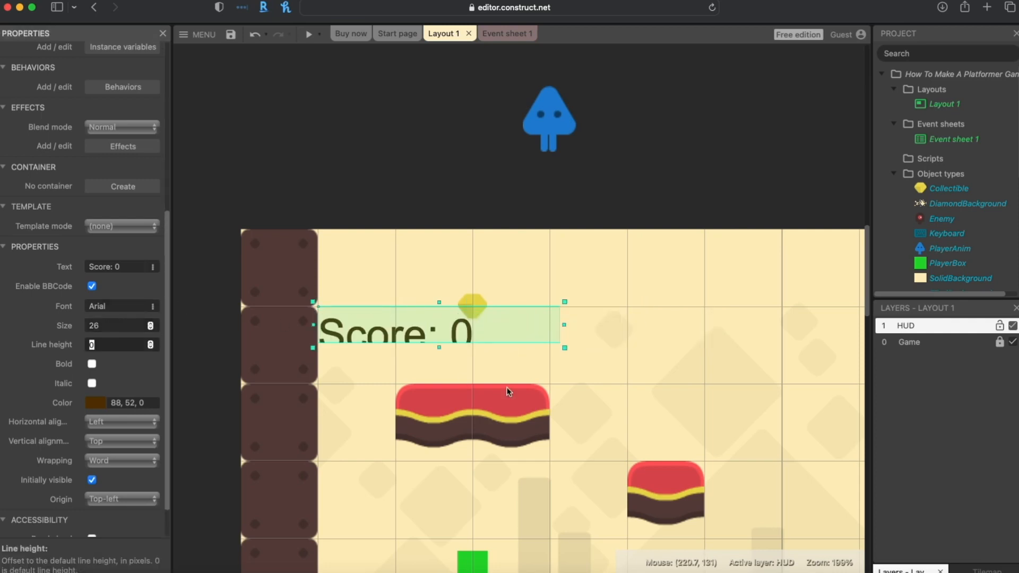
pyautogui.moveTo(439, 350); pyautogui.dragTo(433, 370)
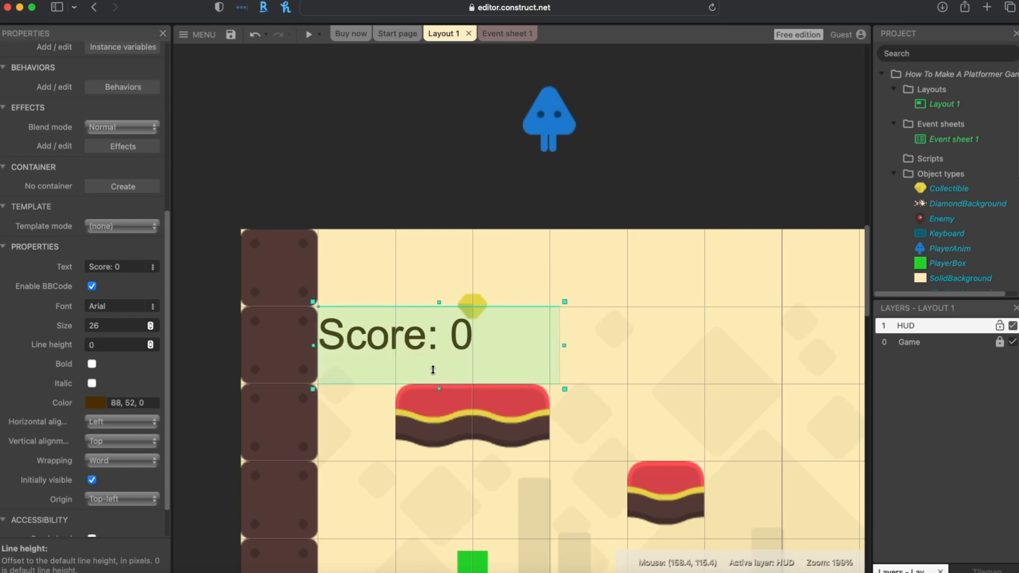
pyautogui.moveTo(564, 346); pyautogui.dragTo(702, 357)
# - Move the score text up to the level's upper edge and nudge it away from the walls to about 84, 10
pyautogui.moveTo(415, 340); pyautogui.dragTo(421, 296)
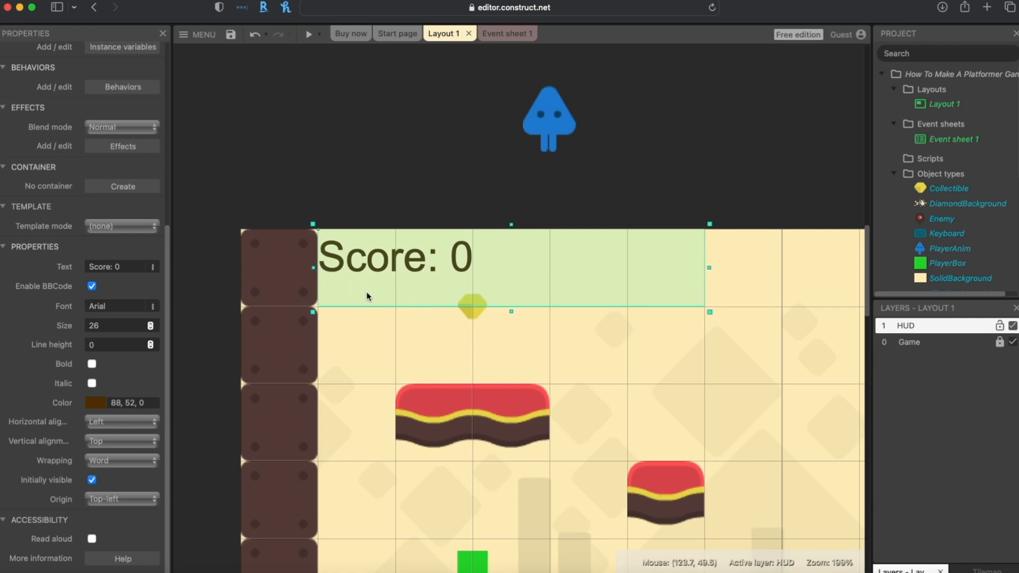
pyautogui.click(262, 147)
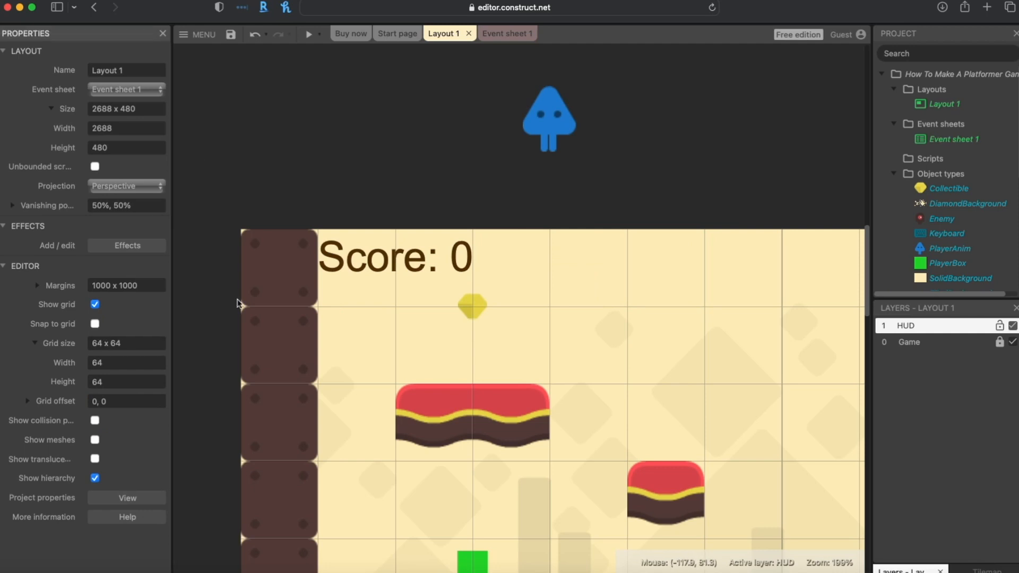
pyautogui.click(394, 268)
pyautogui.press('Down')
pyautogui.press('Down')
pyautogui.press('Down')
pyautogui.press('Down')
pyautogui.press('Down')
pyautogui.press('Down')
pyautogui.press('Down')
pyautogui.press('Down')
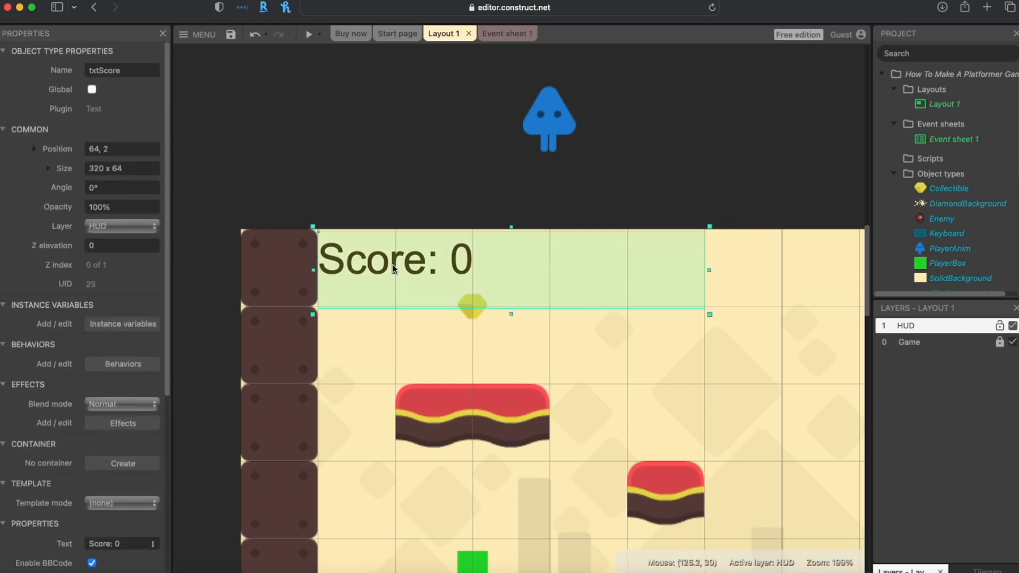
pyautogui.press('Down')
pyautogui.press('Right')
pyautogui.press('Right')
pyautogui.press('Right')
pyautogui.press('Right')
pyautogui.press('Right')
pyautogui.press('Right')
pyautogui.press('Right')
pyautogui.press('Right')
pyautogui.press('Right')
pyautogui.press('Right')
pyautogui.press('Right')
pyautogui.press('Right')
pyautogui.press('Right')
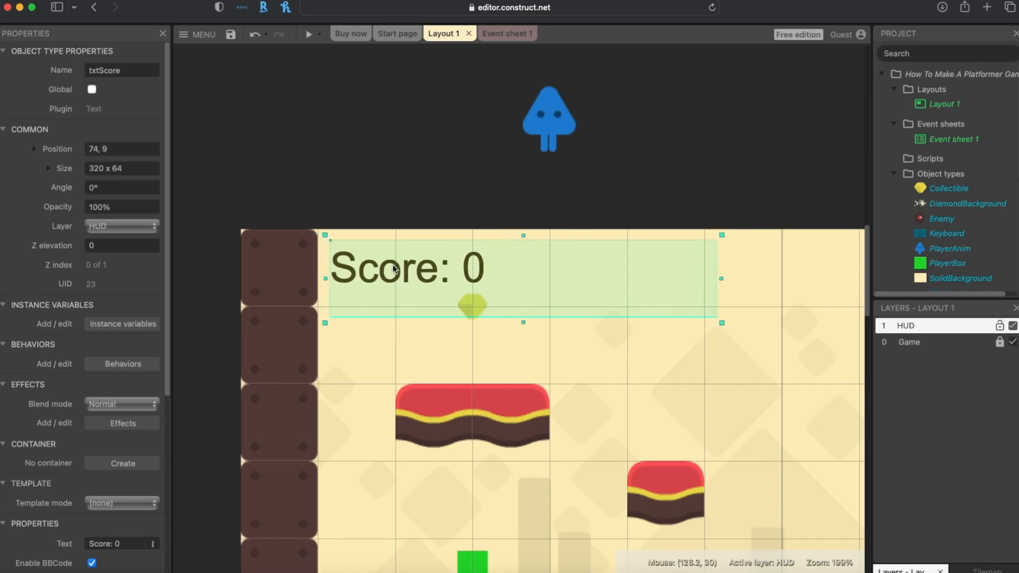
pyautogui.press('Right')
pyautogui.press('Right')
pyautogui.press('Down')
pyautogui.press('Down')
pyautogui.press('Right')
pyautogui.press('Right')
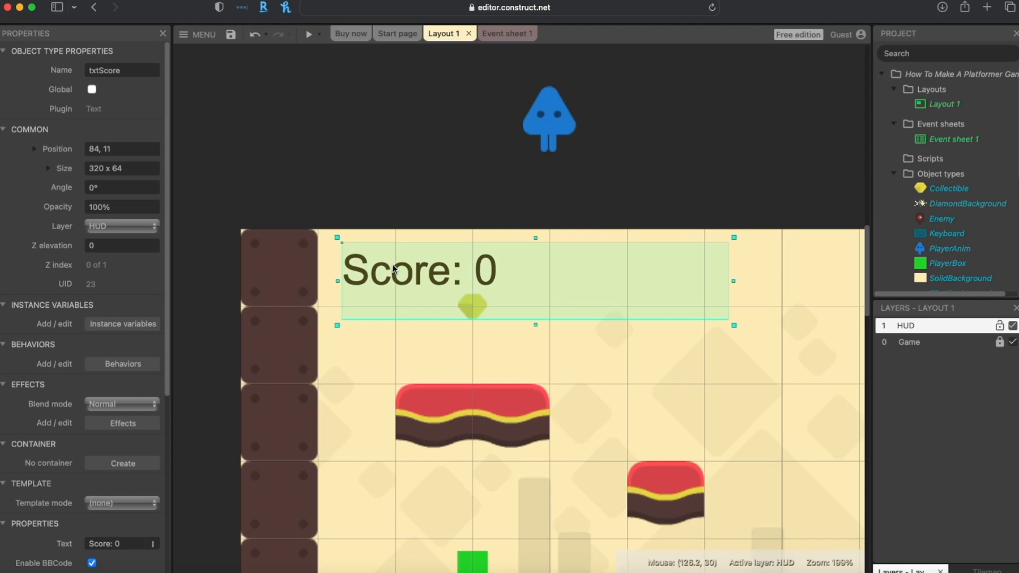
pyautogui.press('Up')
pyautogui.click(330, 147)
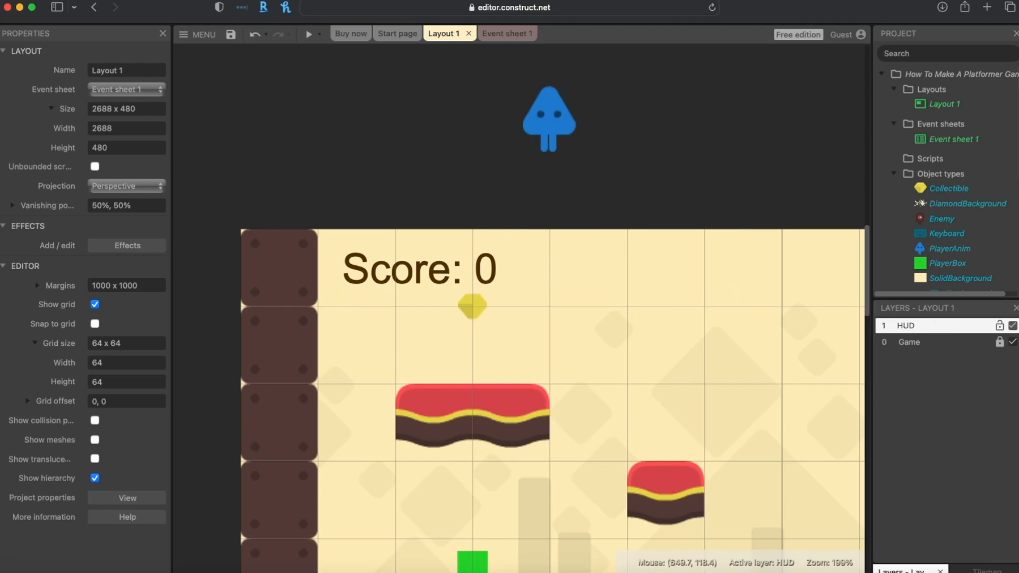
# - Preview the layout and run the player across the level and back to check how the score text behaves during scrolling
pyautogui.click(923, 333)
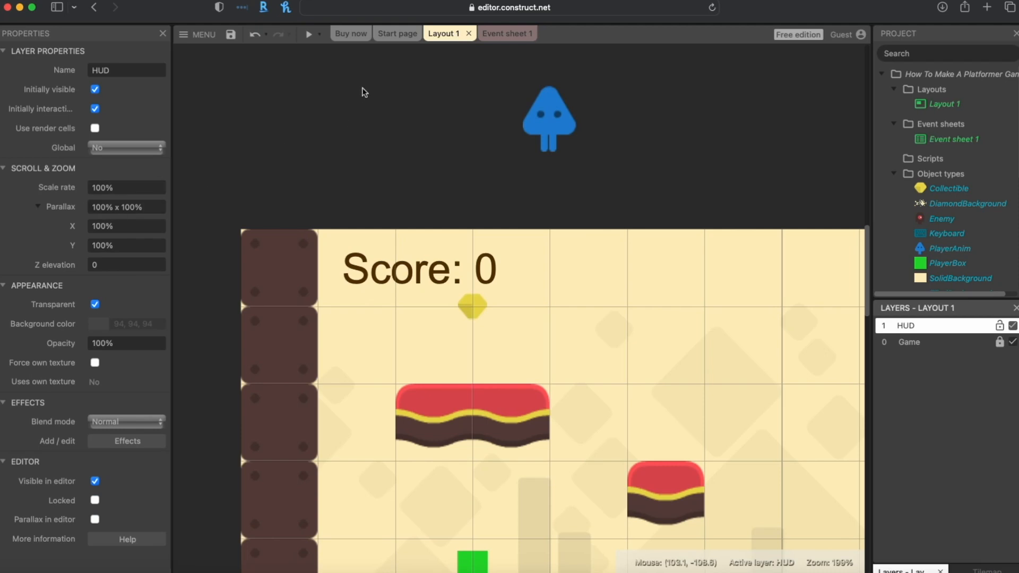
pyautogui.click(307, 35)
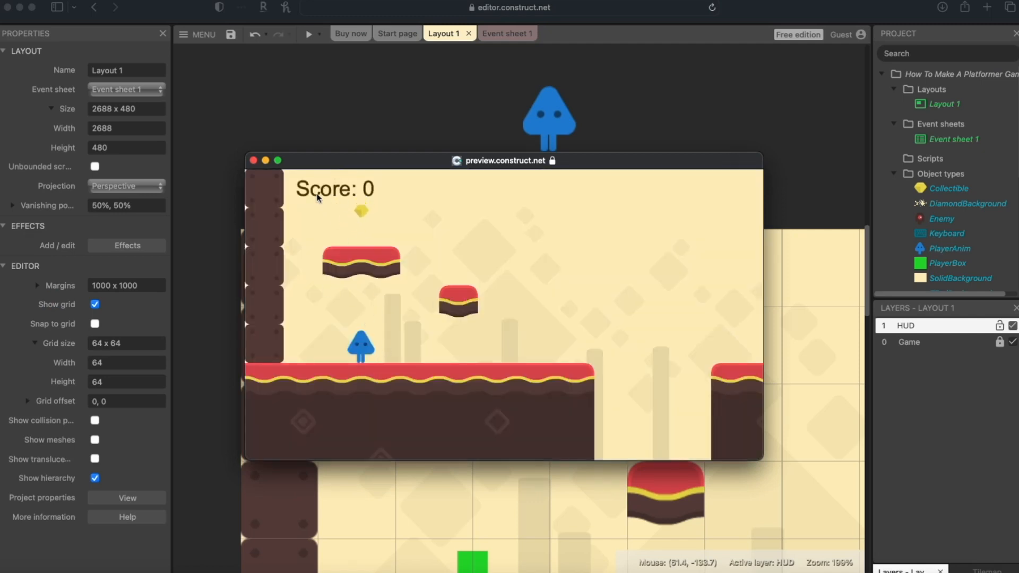
pyautogui.press('Right')
pyautogui.press('Up')
pyautogui.press('Left')
pyautogui.press('Right')
pyautogui.press('Up')
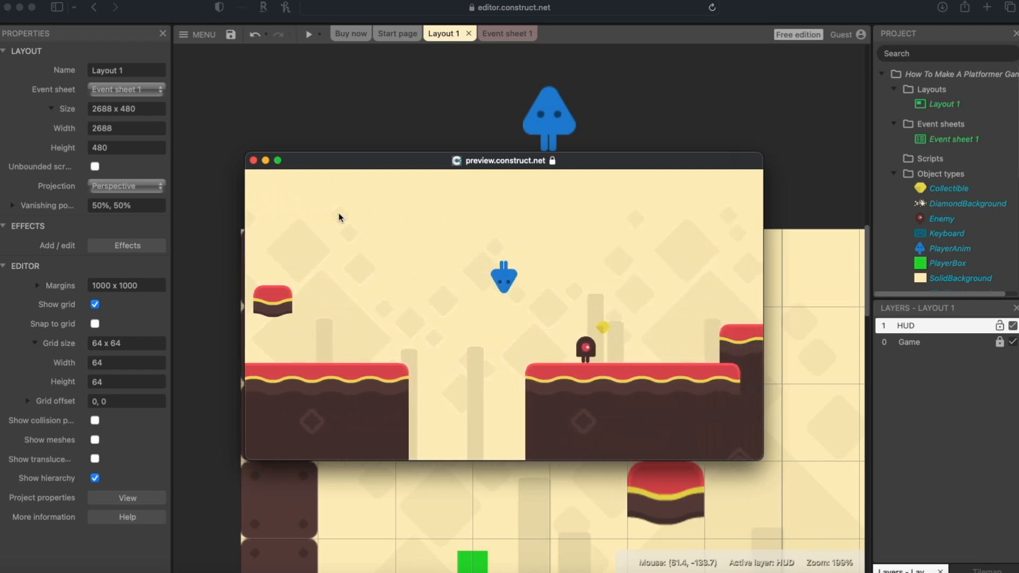
pyautogui.press('Right')
pyautogui.press('Up')
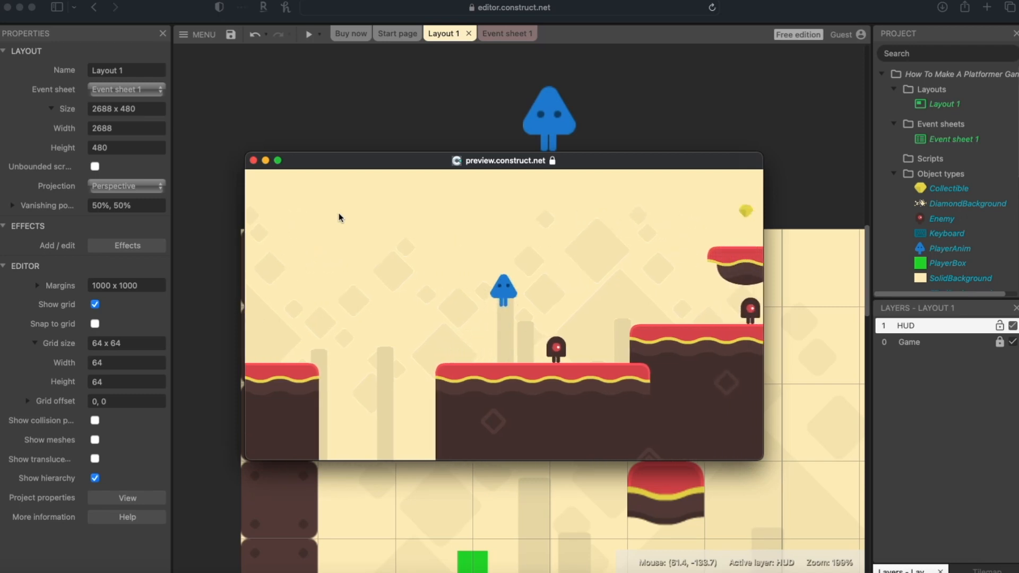
pyautogui.press('Left')
pyautogui.press('Up')
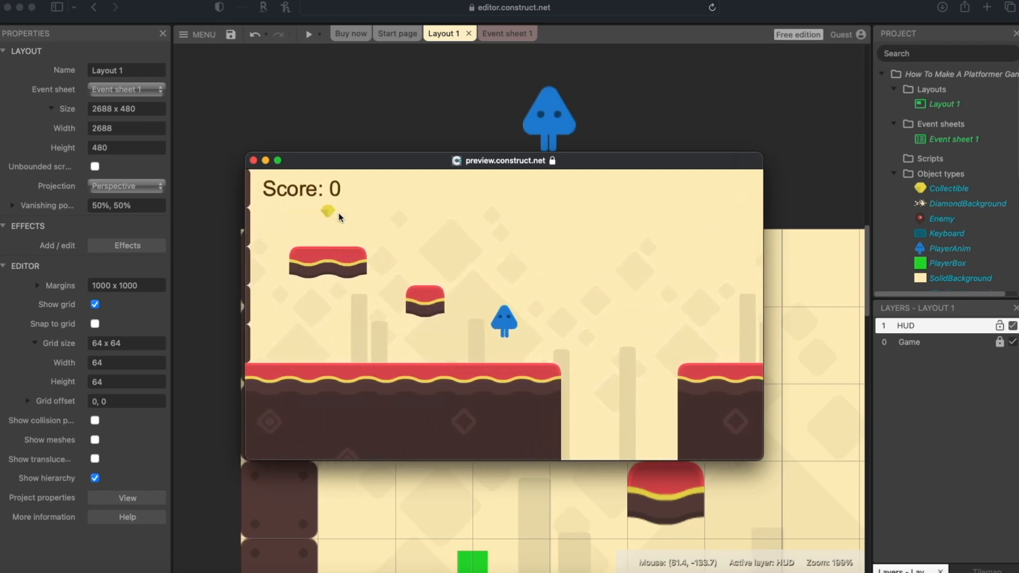
pyautogui.press('Up')
pyautogui.press('Left')
pyautogui.press('Right')
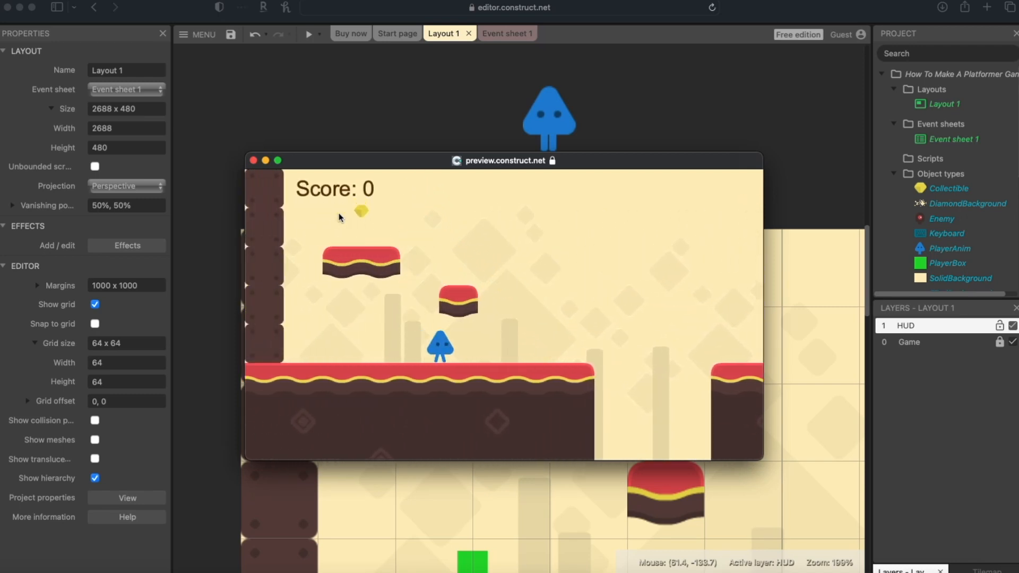
pyautogui.press('Right')
pyautogui.press('Up')
pyautogui.press('Right')
pyautogui.press('Up')
pyautogui.press('Right')
pyautogui.press('Up')
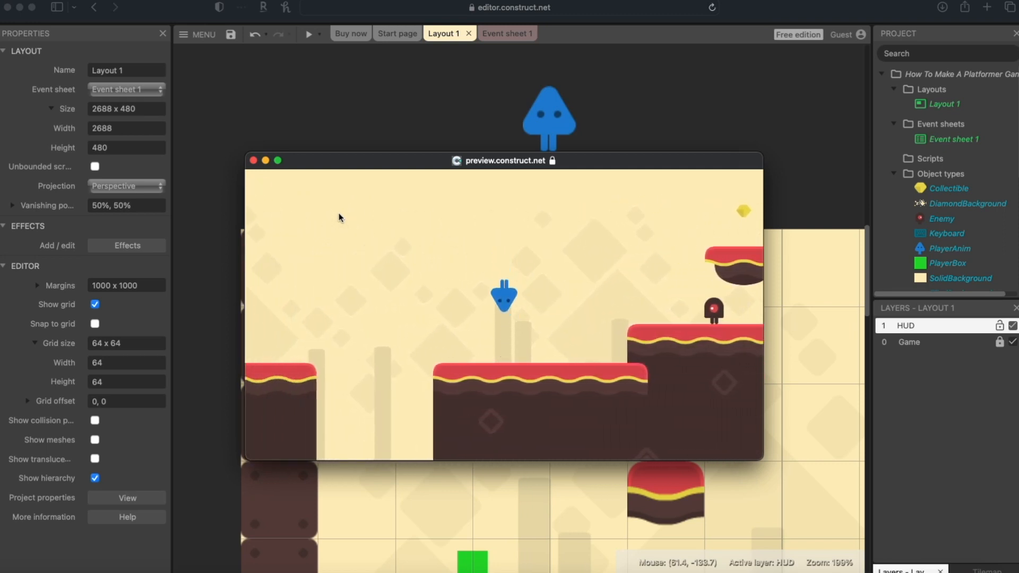
pyautogui.click(253, 161)
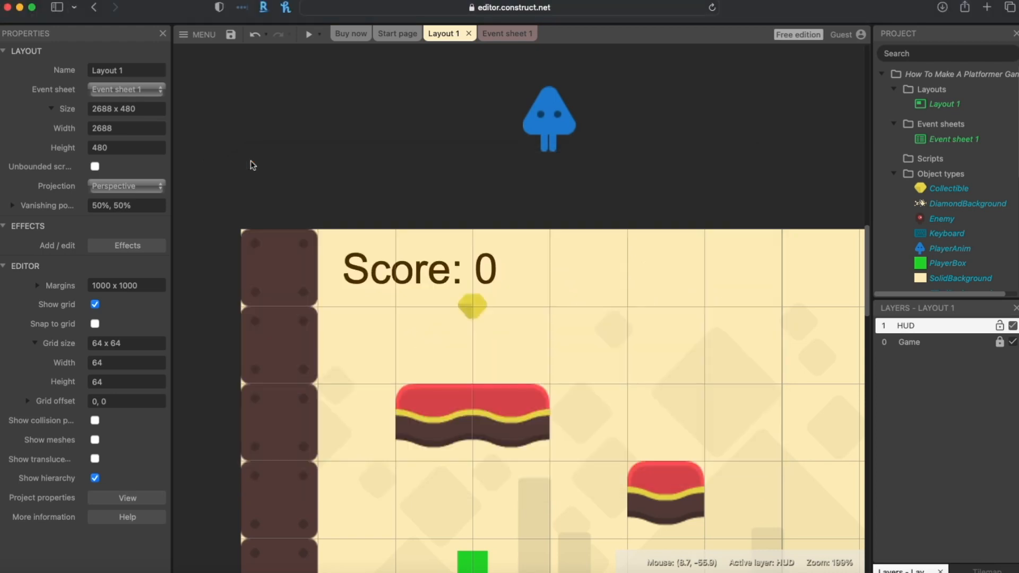
# - Set the HUD layer's parallax to 0% for both X and Y
pyautogui.click(945, 332)
pyautogui.click(915, 326)
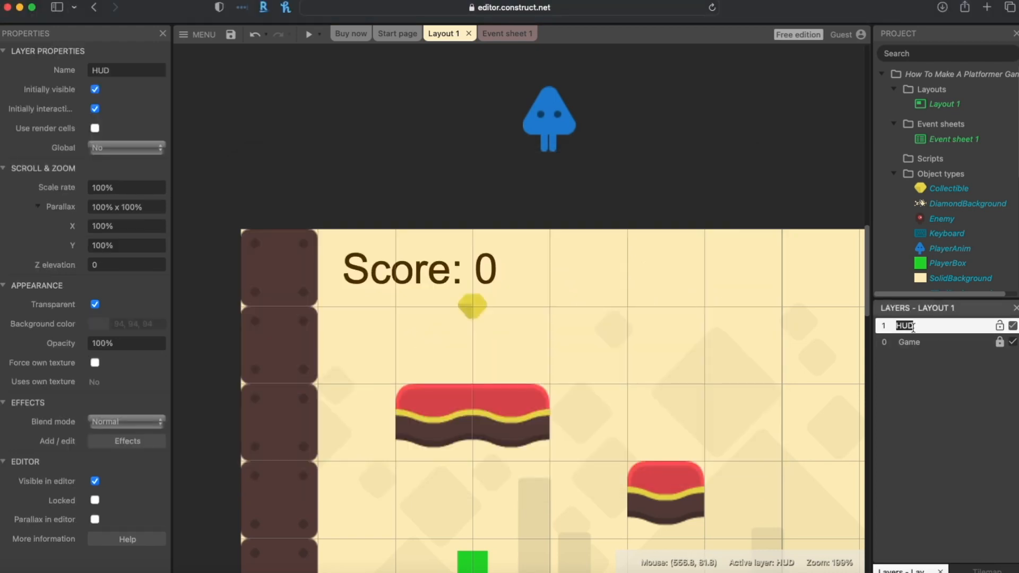
pyautogui.click(109, 223)
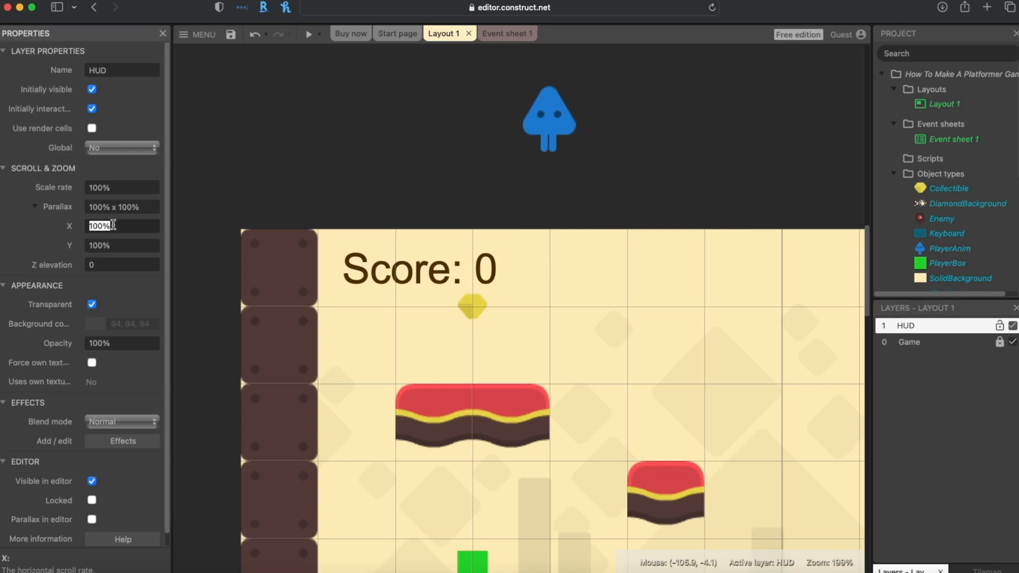
pyautogui.write('0')
pyautogui.click(142, 247)
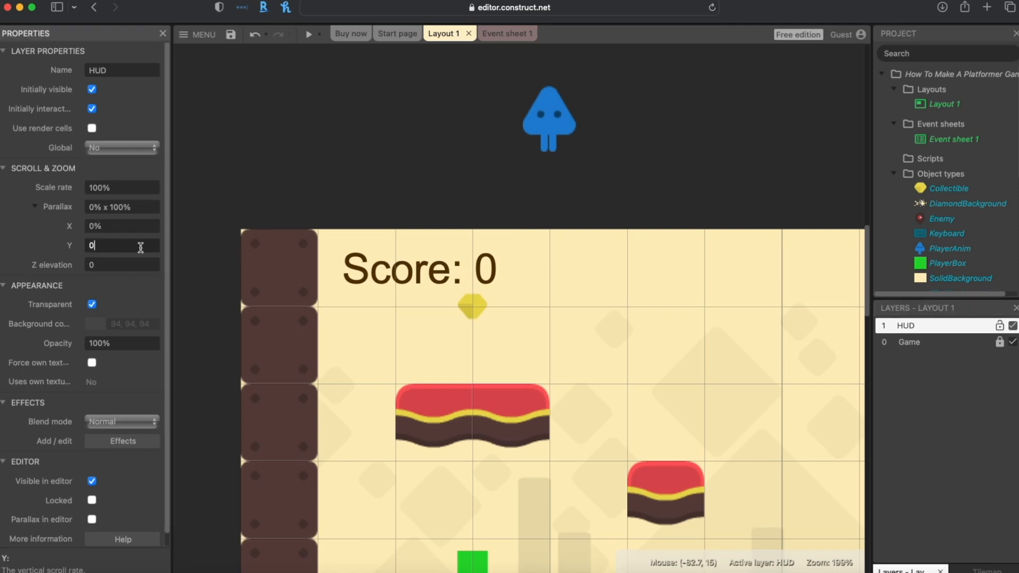
pyautogui.click(247, 189)
# - Preview the layout again, moving the player over the platforms and back to check the score text with the HUD layer's zero parallax
pyautogui.click(307, 36)
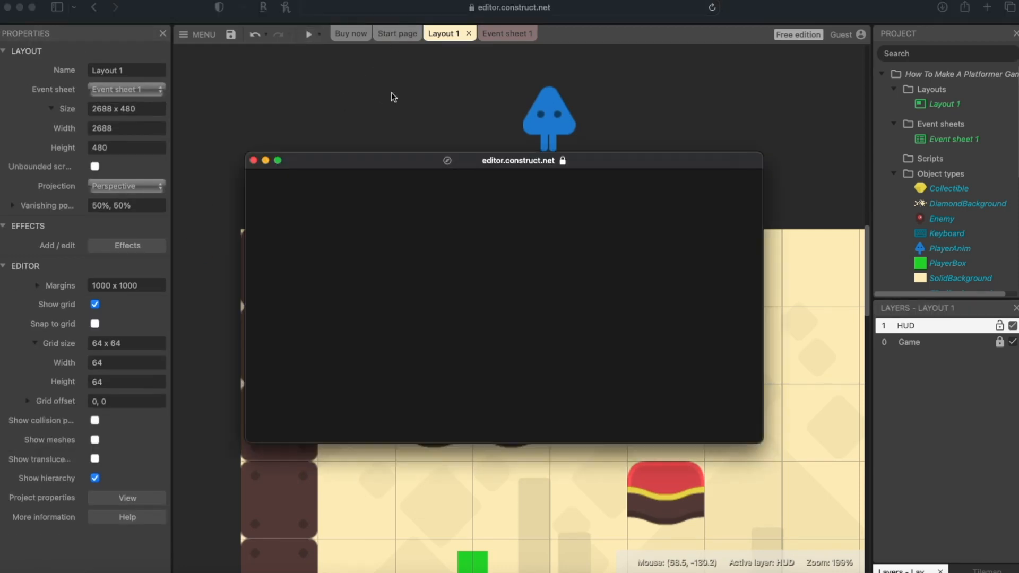
pyautogui.press('Right')
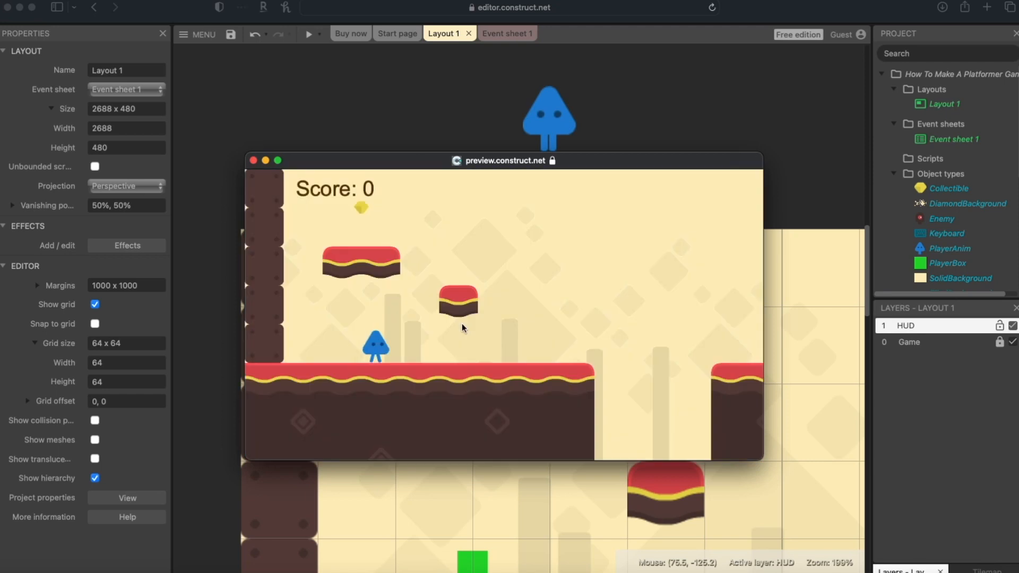
pyautogui.press('Right')
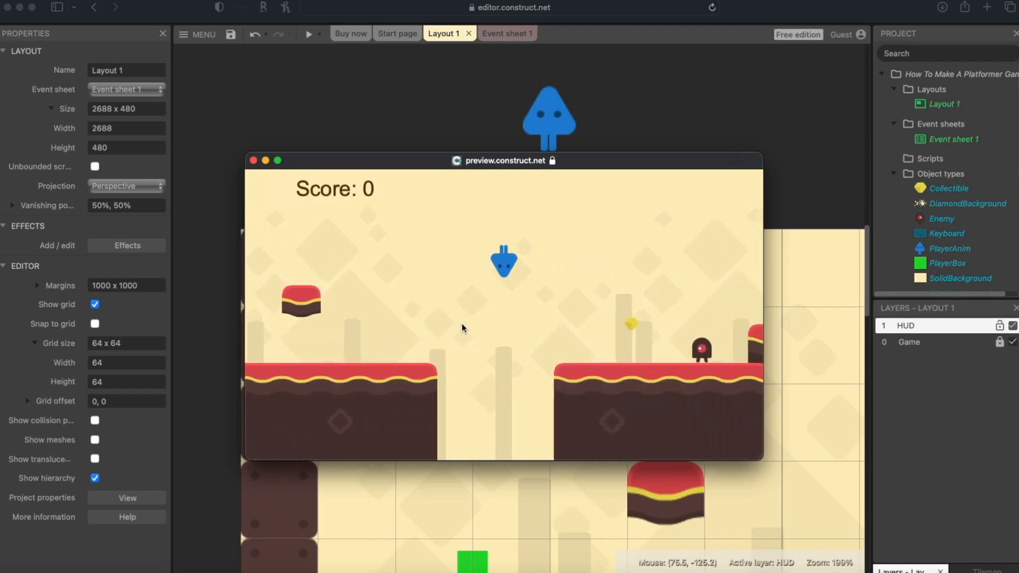
pyautogui.press('Right')
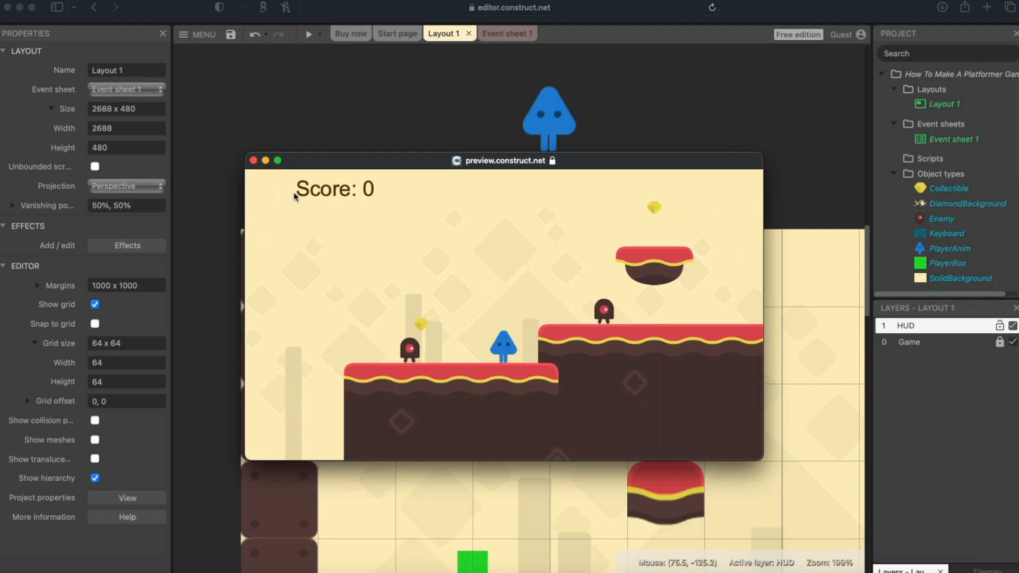
pyautogui.press('Up')
pyautogui.press('Right')
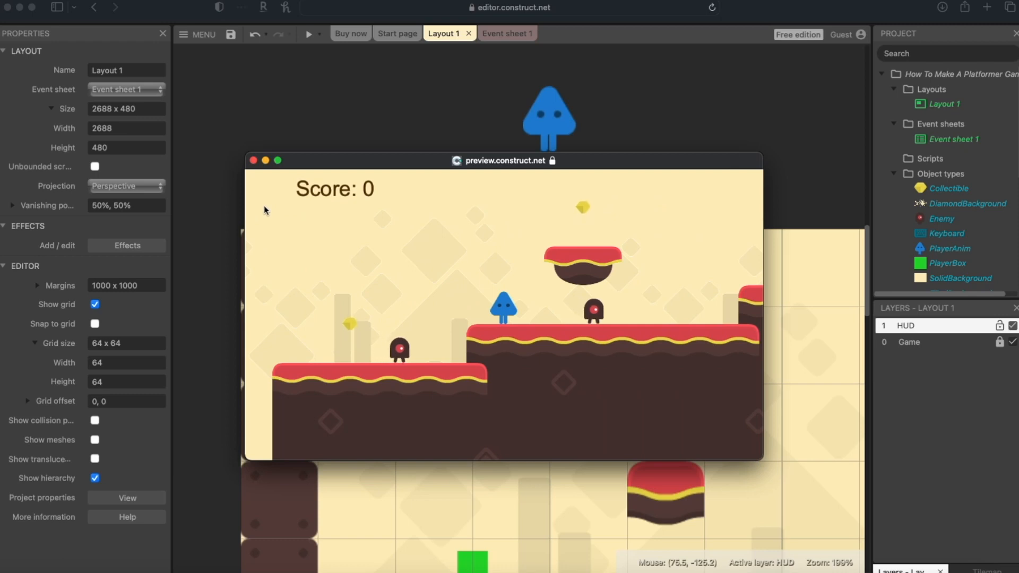
pyautogui.press('Up')
pyautogui.press('Right')
pyautogui.press('Left')
pyautogui.press('Up')
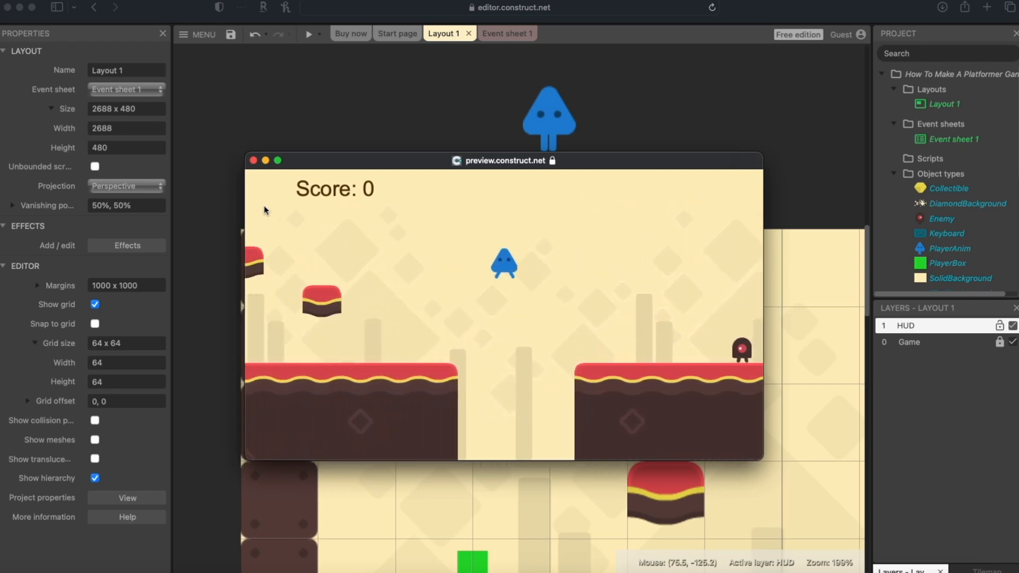
pyautogui.press('Left')
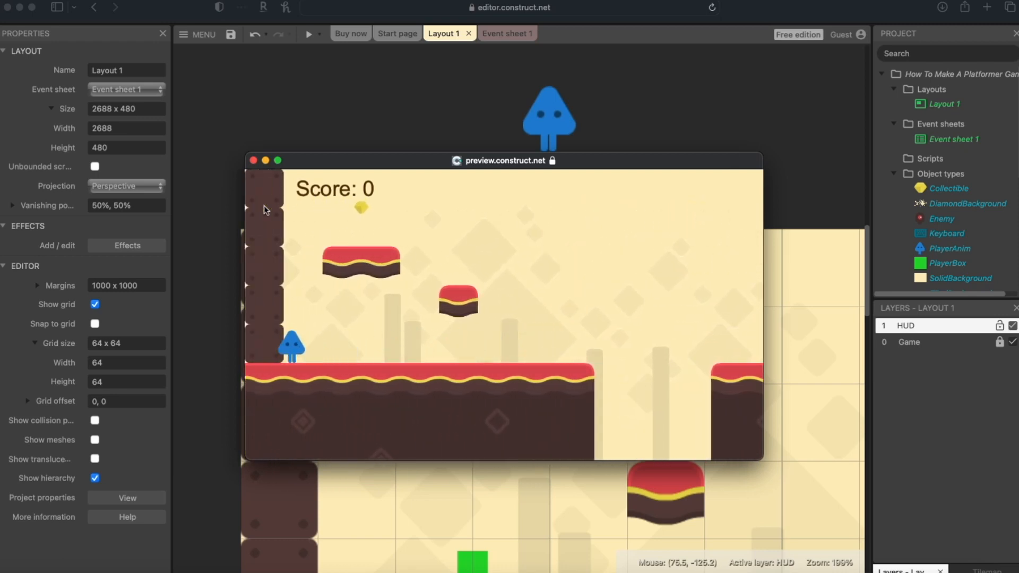
pyautogui.press('Right')
pyautogui.press('Left')
pyautogui.press('Right')
pyautogui.press('Up')
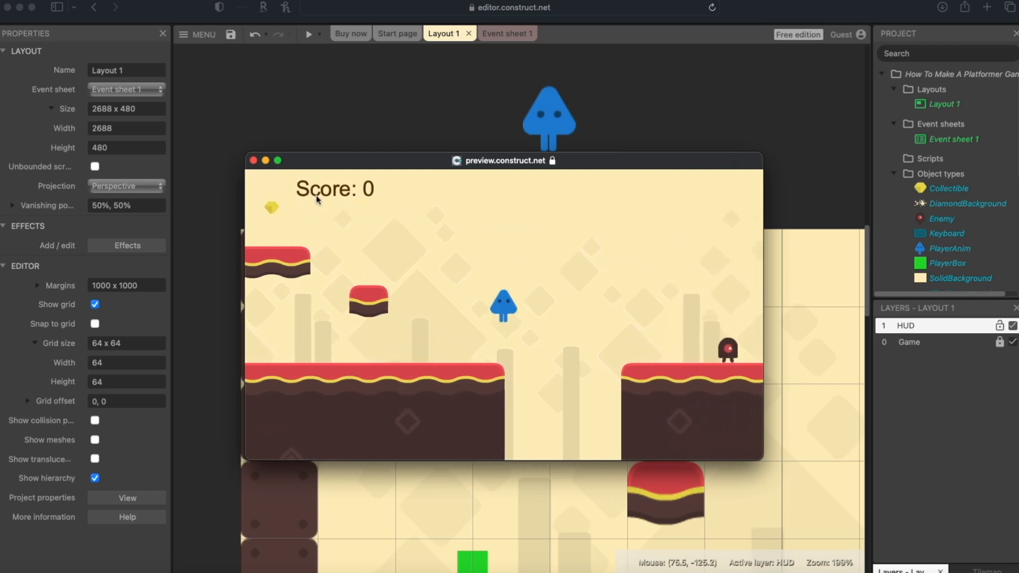
pyautogui.press('Right')
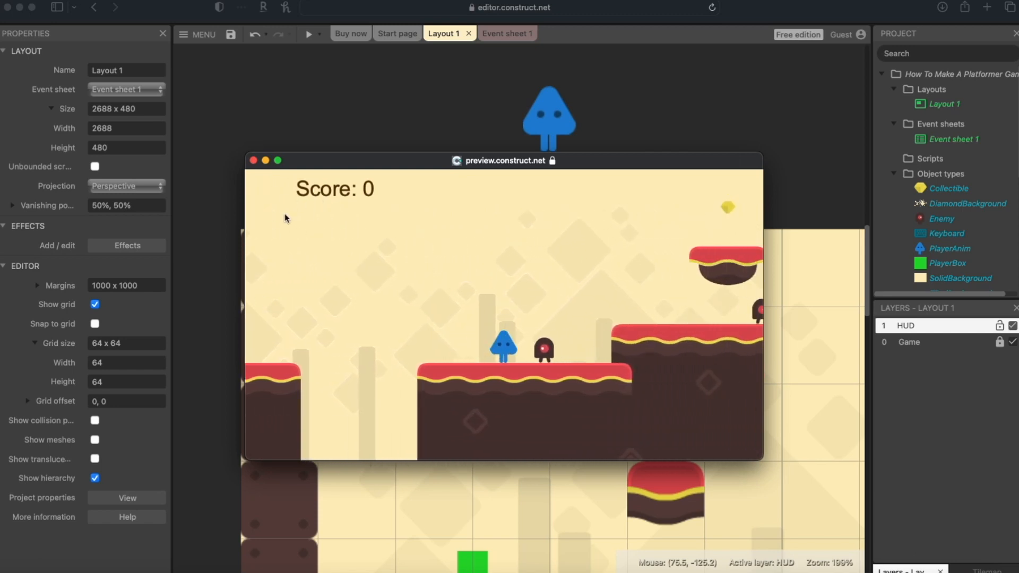
pyautogui.click(253, 160)
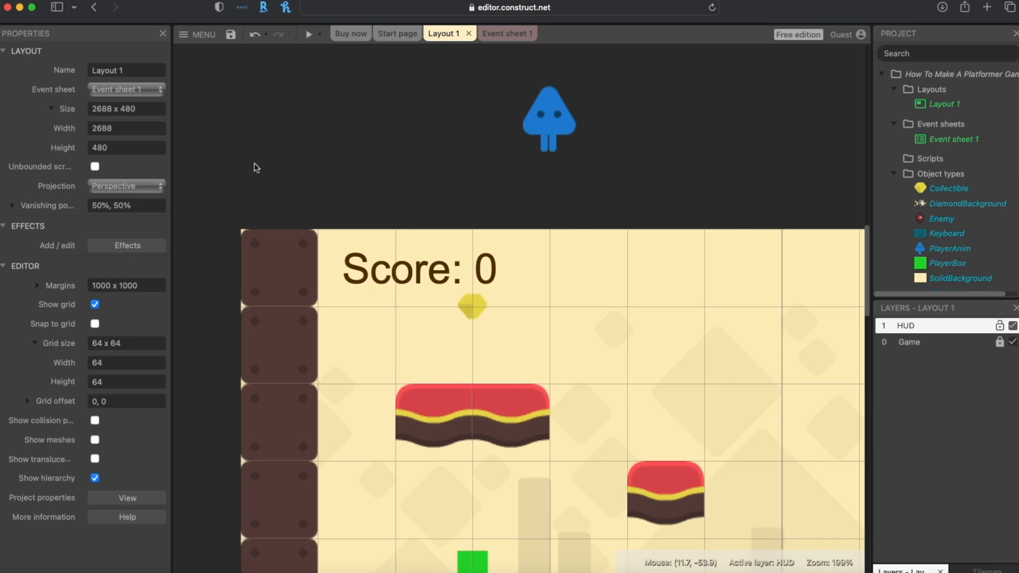
# - Enable snapping to the layout grid and move the score text against the wall at position 64, 0
pyautogui.click(419, 282)
pyautogui.moveTo(423, 276); pyautogui.dragTo(398, 272)
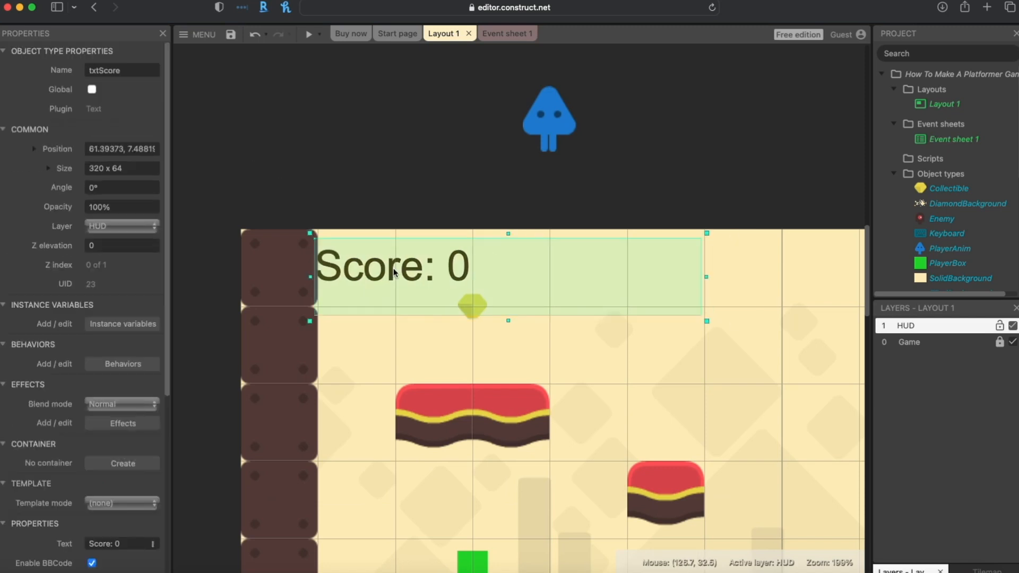
pyautogui.click(186, 284)
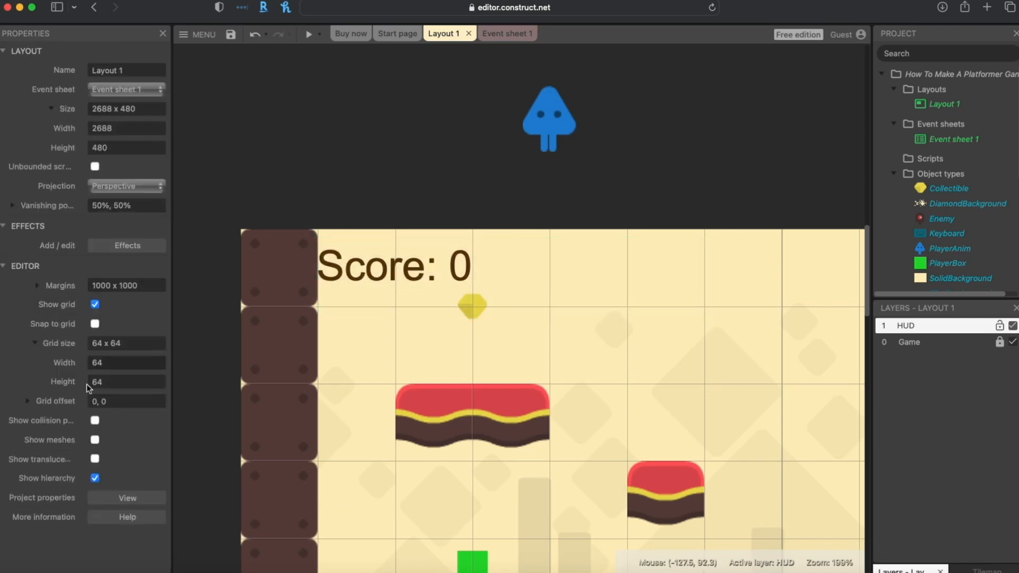
pyautogui.click(95, 324)
pyautogui.moveTo(418, 278); pyautogui.dragTo(419, 269)
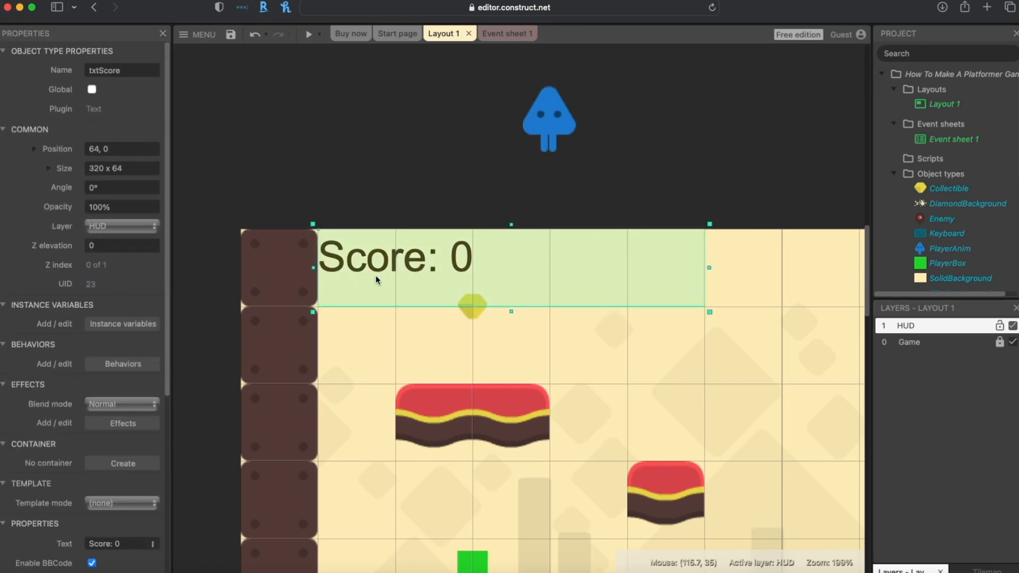
# - Set the score text's vertical alignment to Center
pyautogui.scroll(-5, 72, 528)
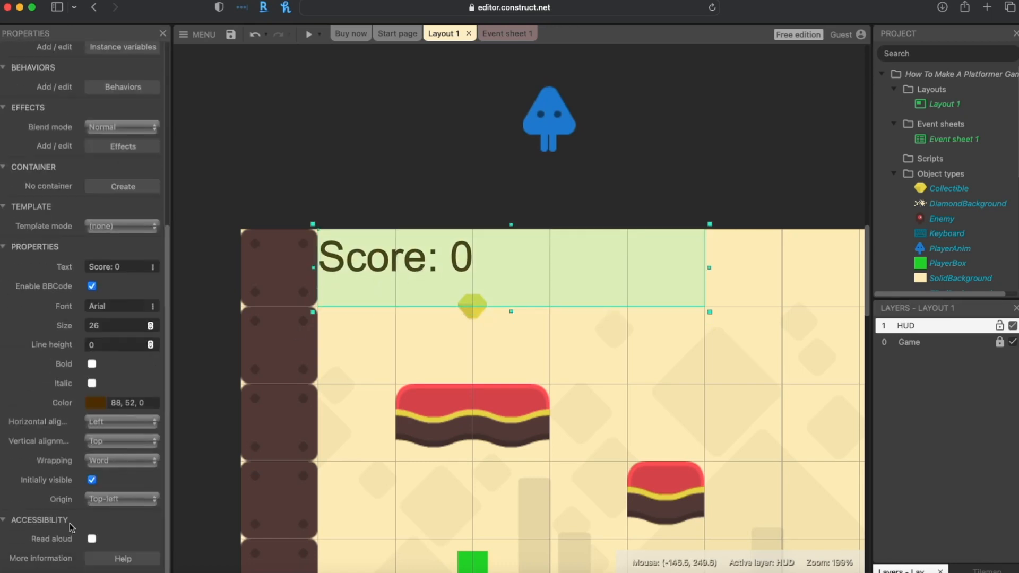
pyautogui.click(104, 441)
pyautogui.click(104, 455)
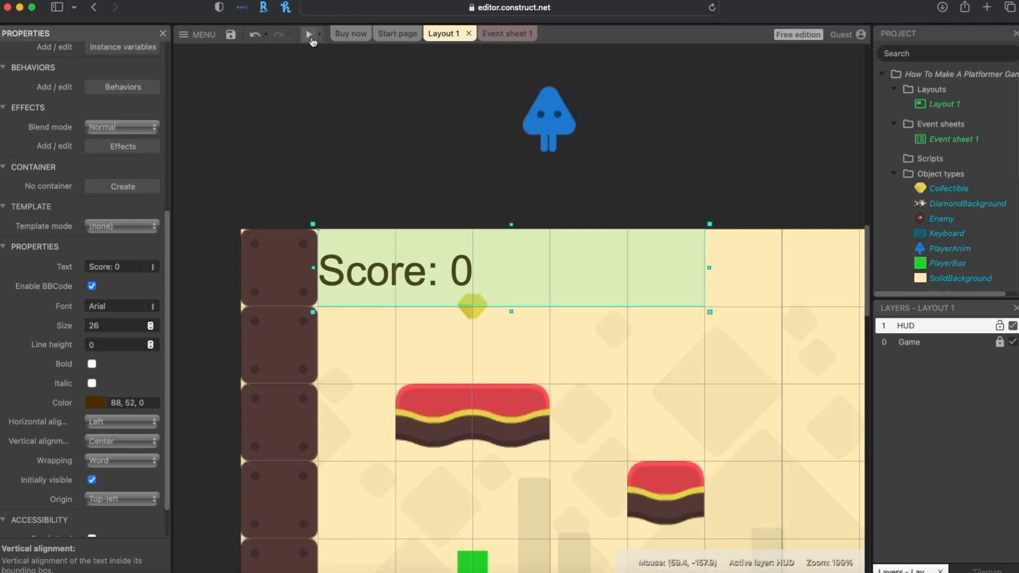
# - Preview the layout and run the player back and forth past the gap to check the repositioned score text, closing the preview
pyautogui.click(308, 34)
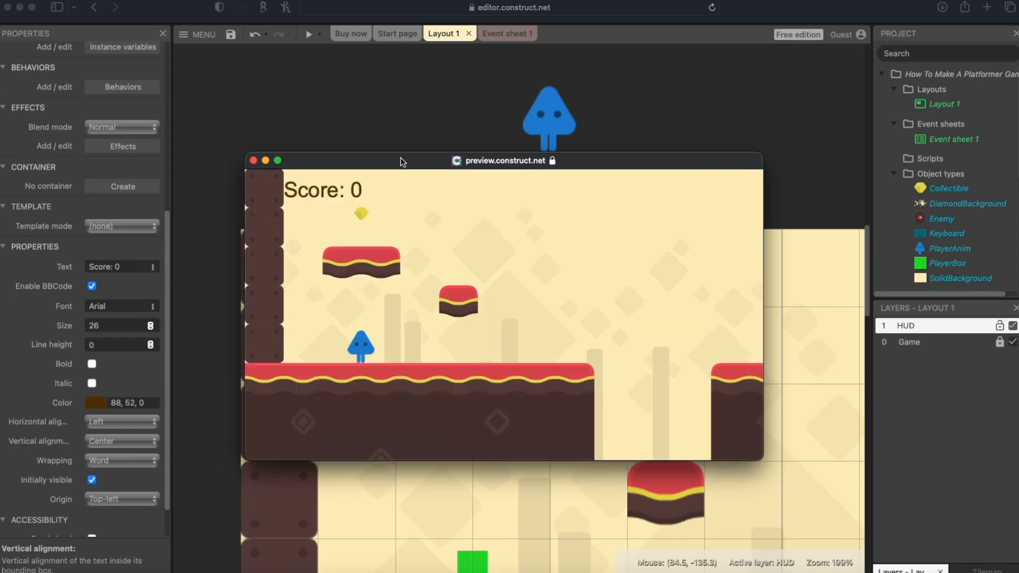
pyautogui.press('Right')
pyautogui.press('Up')
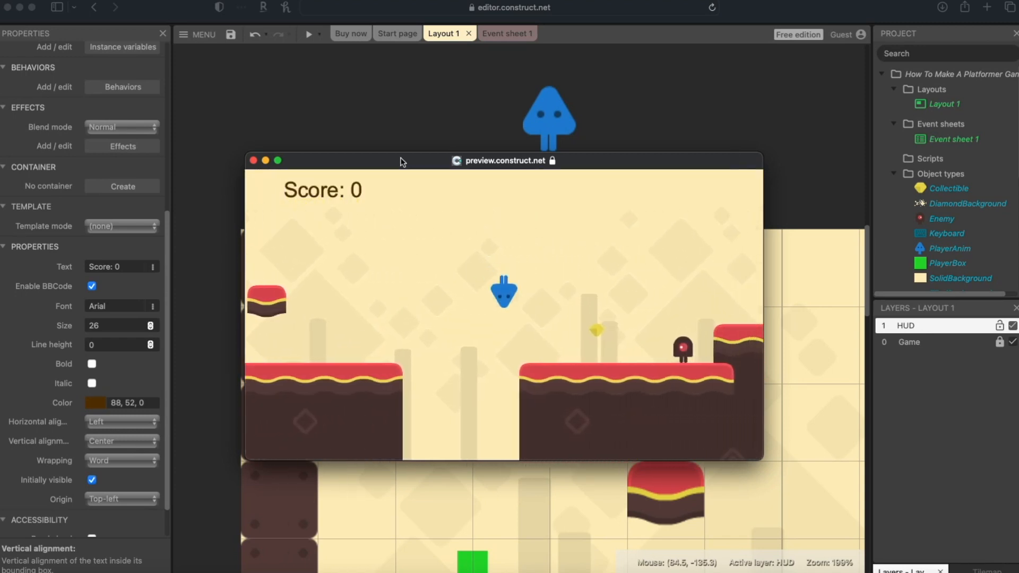
pyautogui.press('Right')
pyautogui.press('Up')
pyautogui.press('Left')
pyautogui.press('Right')
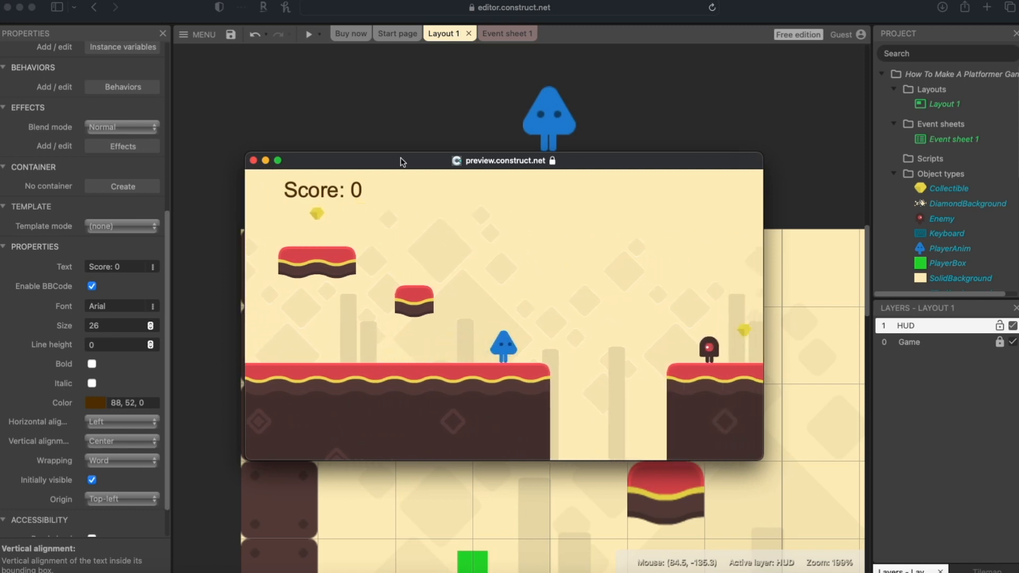
pyautogui.press('Left')
pyautogui.press('Right')
pyautogui.press('Left')
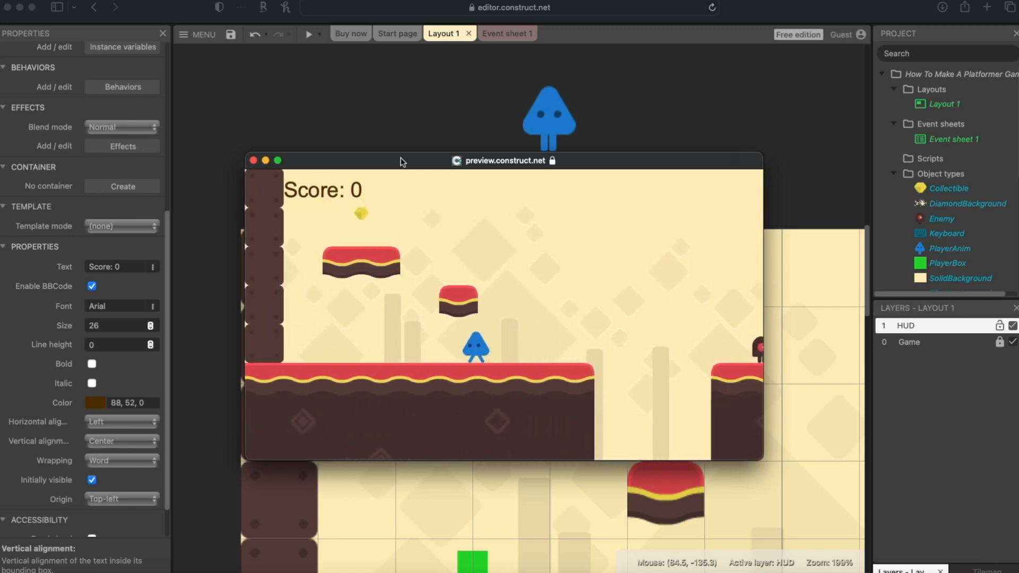
pyautogui.press('Right')
pyautogui.press('Up')
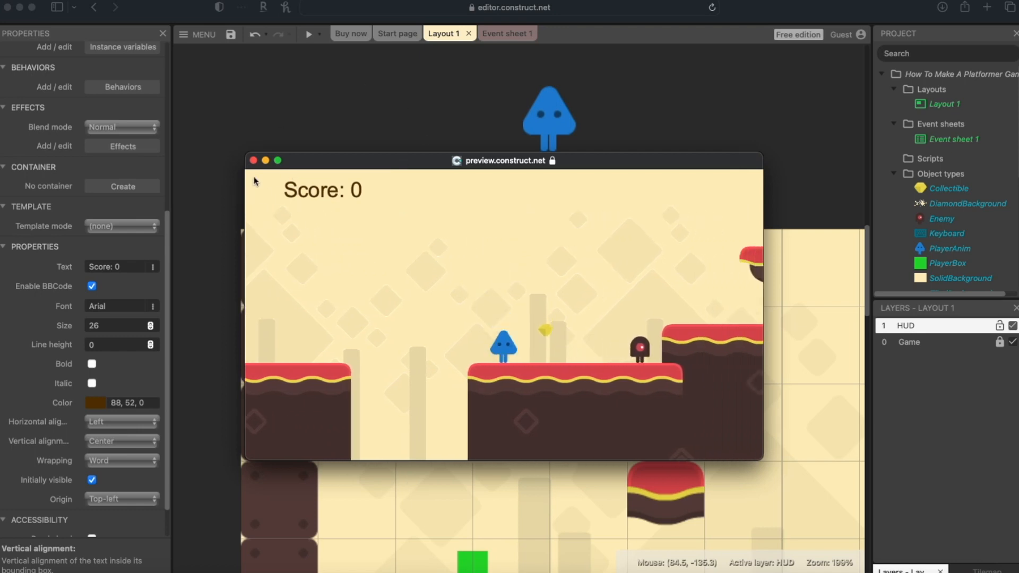
pyautogui.click(253, 160)
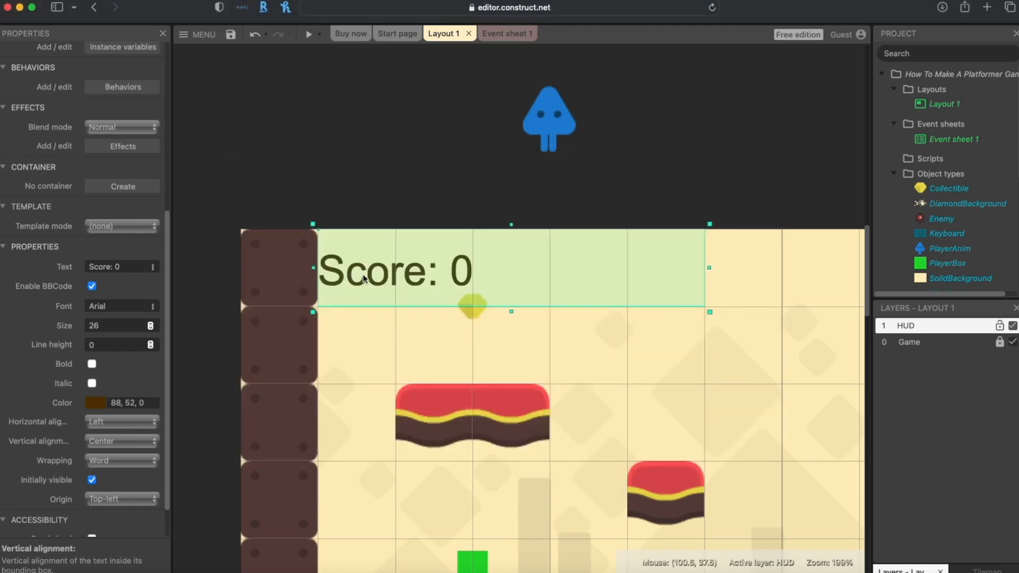
# - Try the score text in the level's upper-left corner over the wall blocks and preview it while moving the player across the level
pyautogui.moveTo(367, 279); pyautogui.dragTo(314, 279)
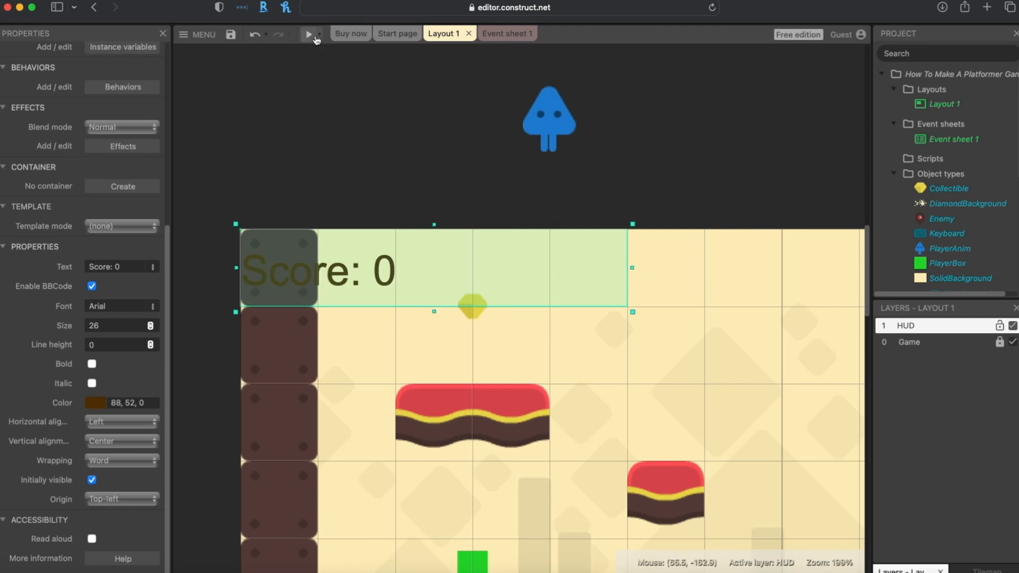
pyautogui.click(308, 34)
pyautogui.press('Right')
pyautogui.press('Right')
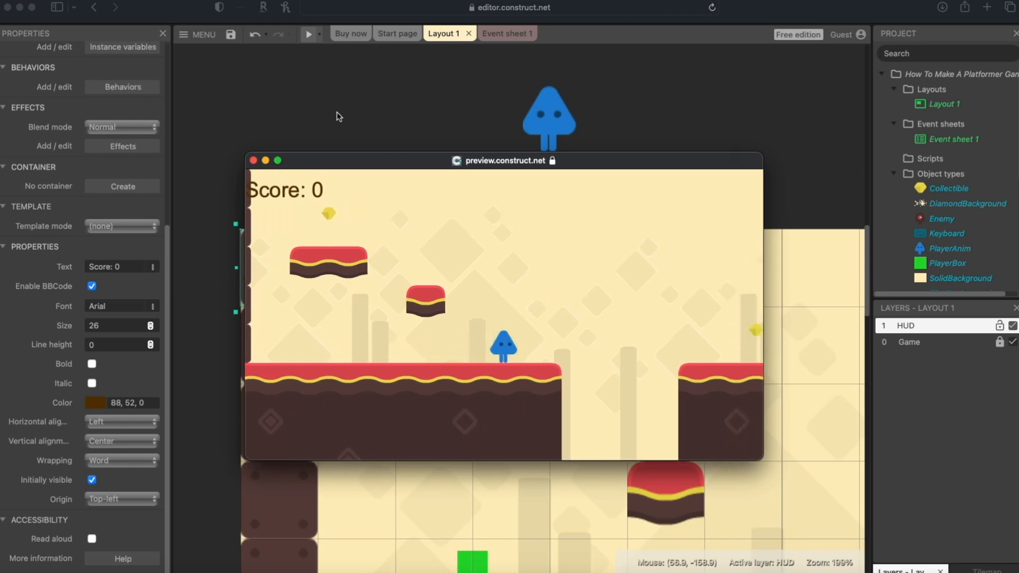
pyautogui.press('Up')
pyautogui.press('Left')
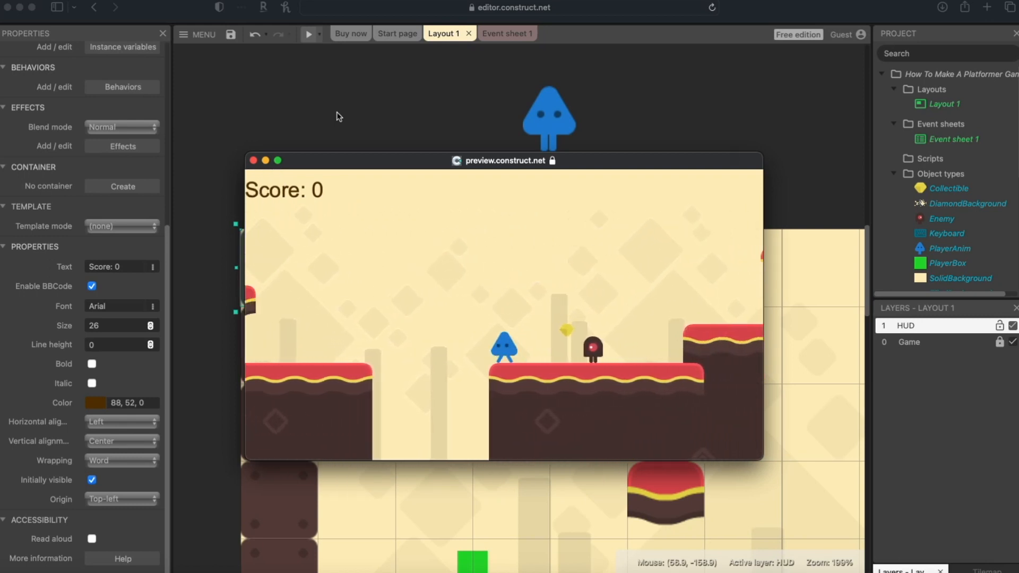
pyautogui.press('Up')
pyautogui.press('Left')
pyautogui.press('Up')
pyautogui.press('Right')
pyautogui.press('Left')
pyautogui.press('Up')
pyautogui.press('Right')
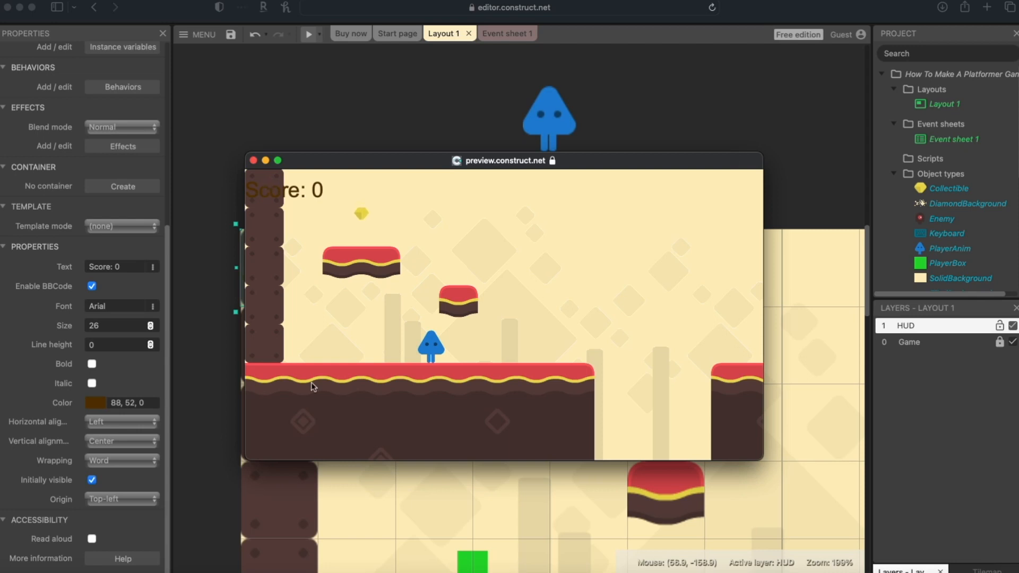
pyautogui.press('Right')
pyautogui.press('Up')
pyautogui.press('Up')
pyautogui.press('Up')
pyautogui.press('Right')
pyautogui.press('Right')
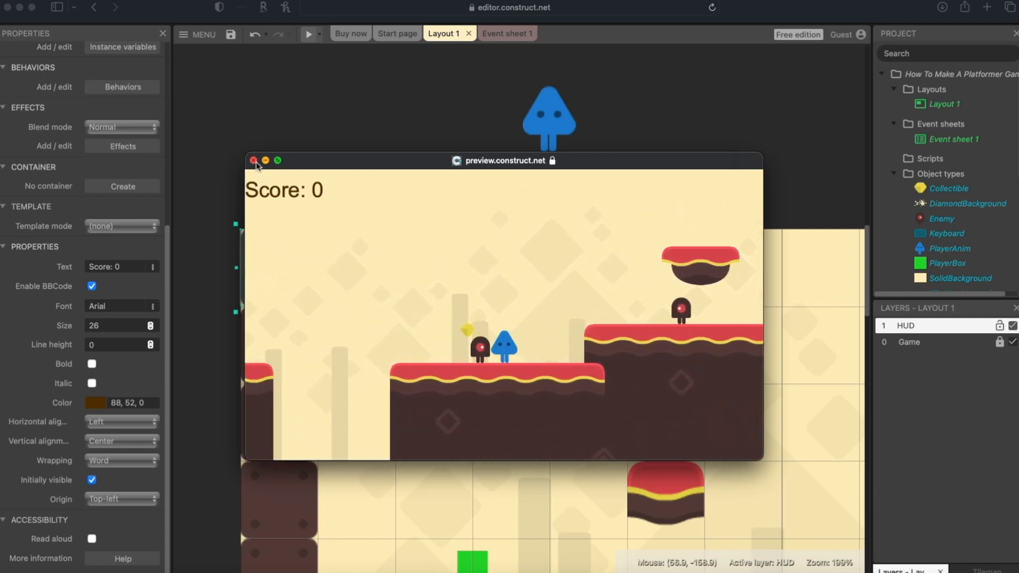
pyautogui.press('super+w')
# - Move the score text one grid cell back beside the wall to 64, 0 and deselect it
pyautogui.moveTo(314, 283); pyautogui.dragTo(382, 283)
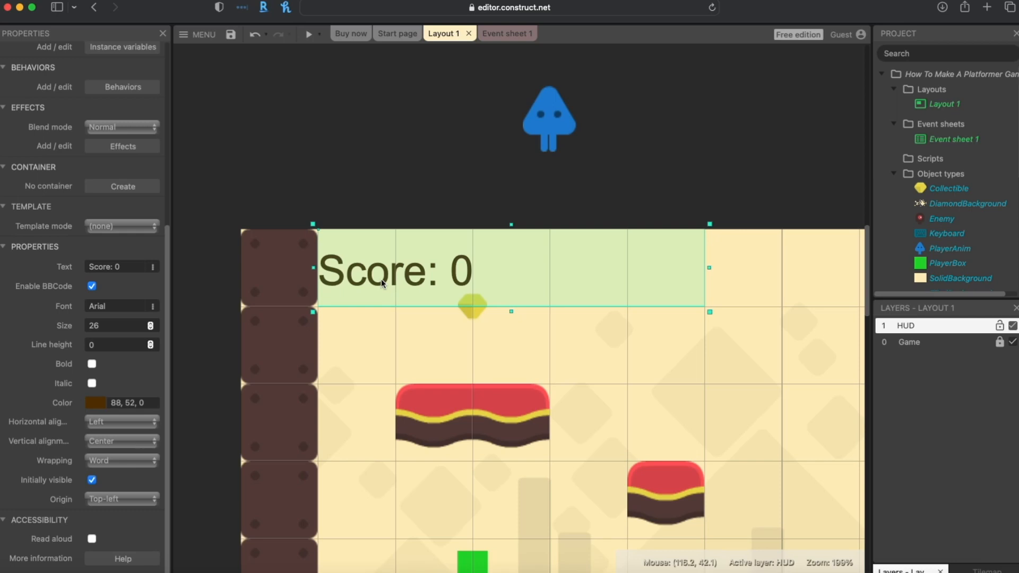
pyautogui.click(416, 151)
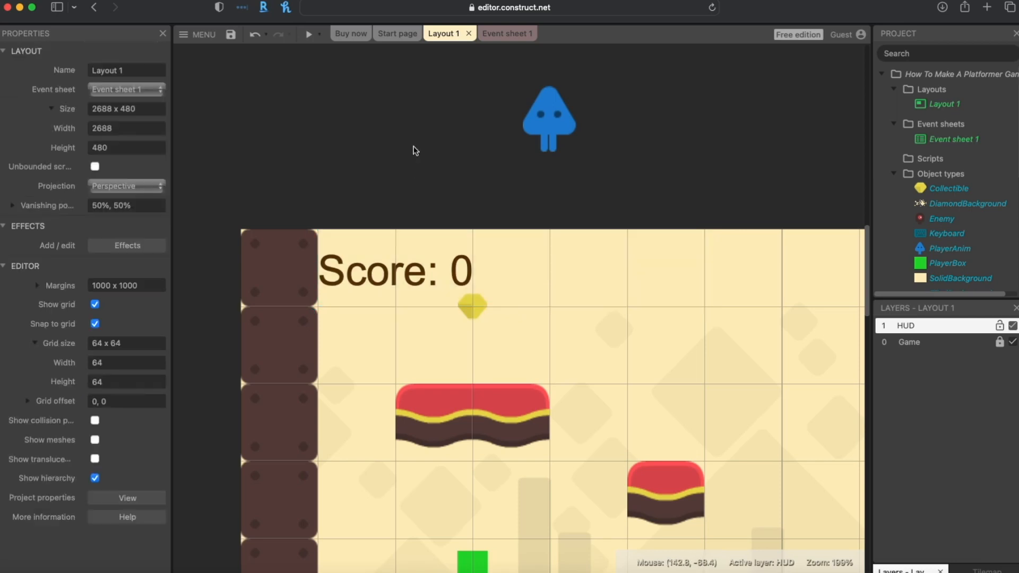
pyautogui.click(411, 257)
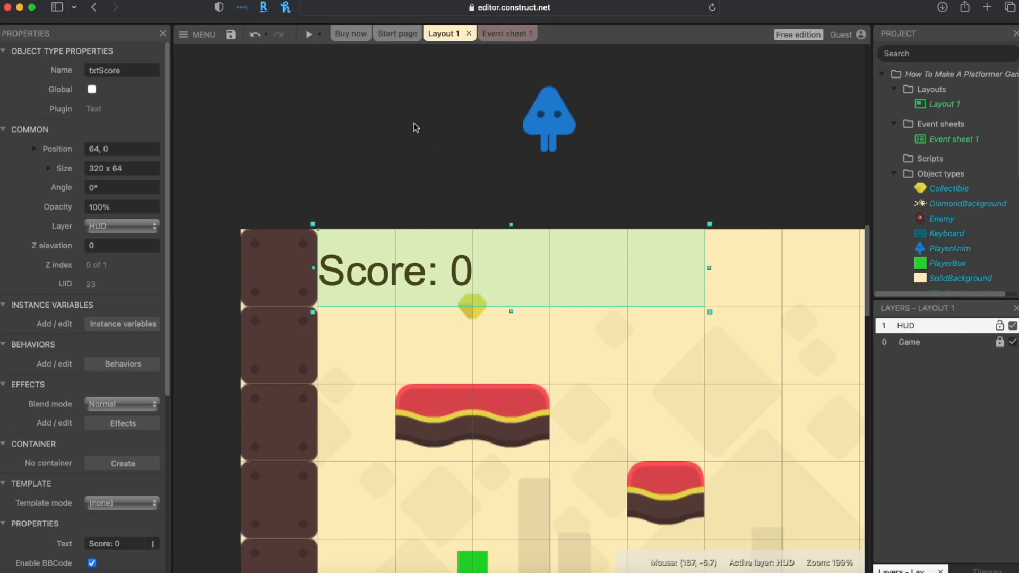
pyautogui.click(416, 128)
# - Add a global number variable named Score with initial value 0 to Event sheet 1
pyautogui.click(499, 37)
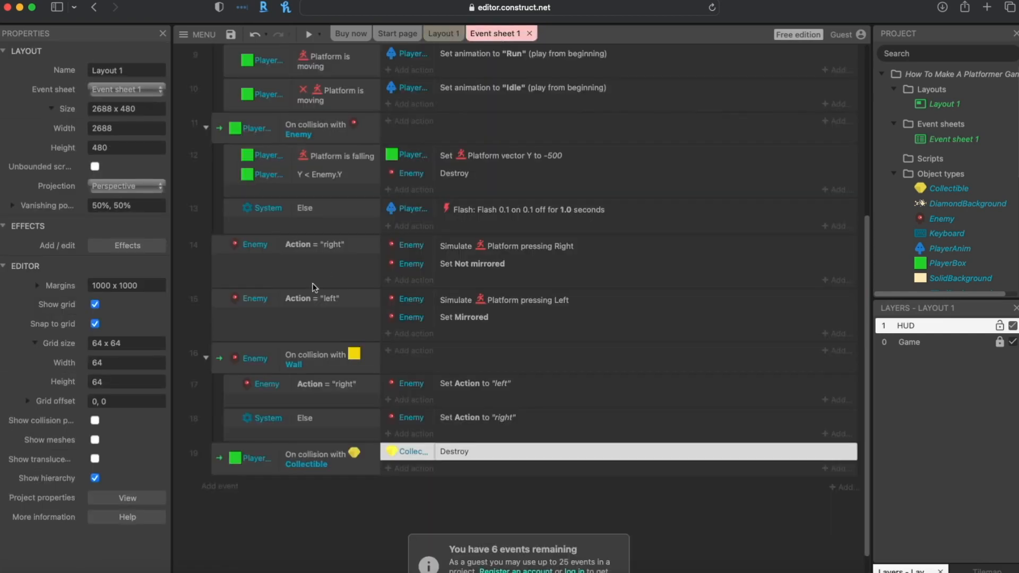
pyautogui.scroll(5, 315, 287)
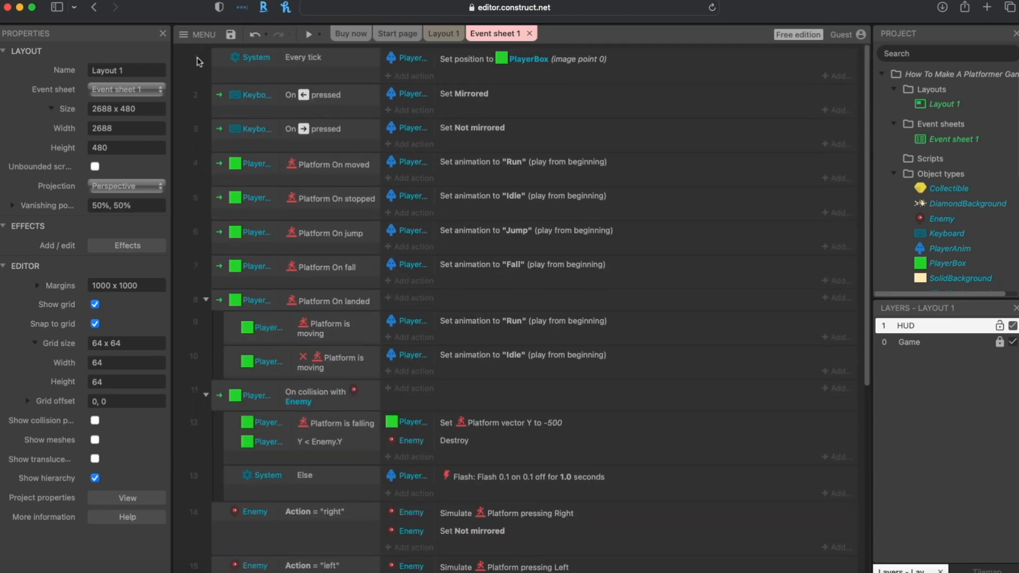
pyautogui.scroll(-5, 233, 412)
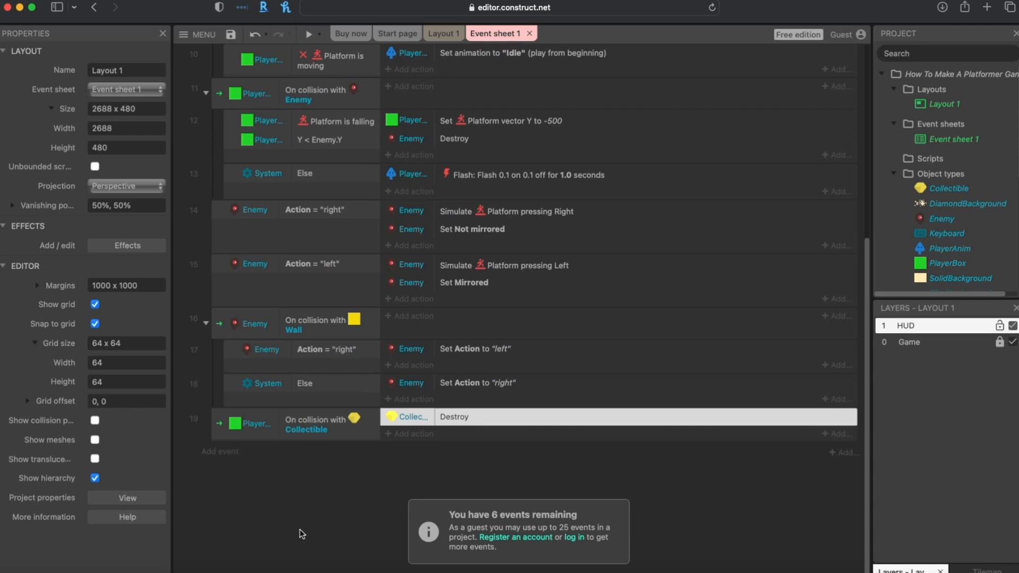
pyautogui.rightClick(235, 508)
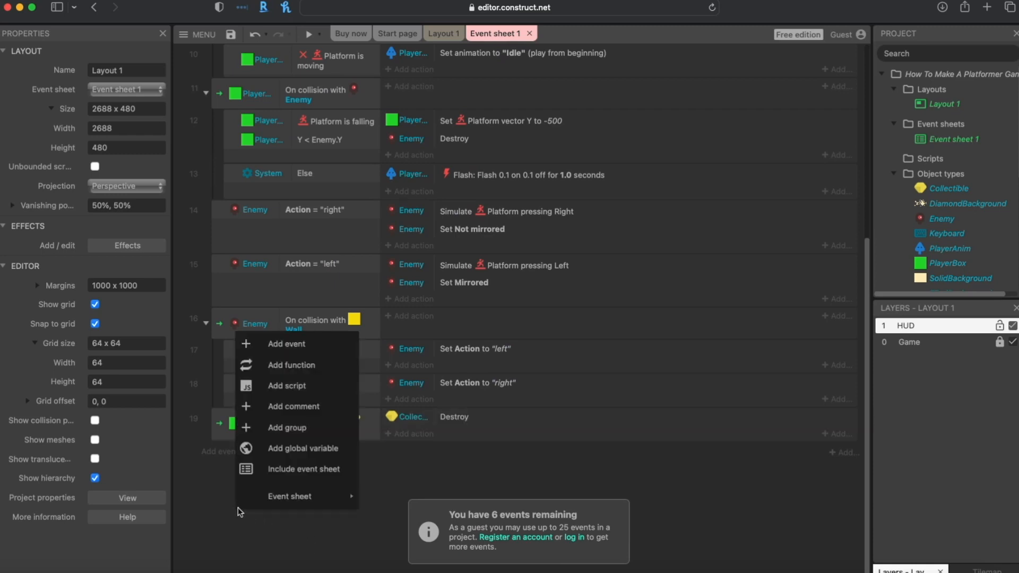
pyautogui.click(303, 449)
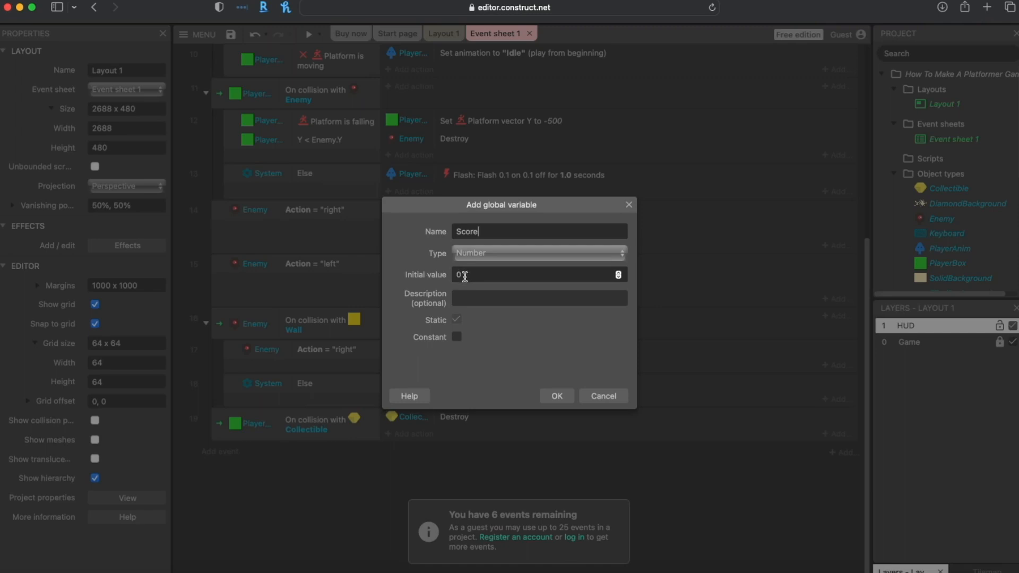
pyautogui.click(554, 396)
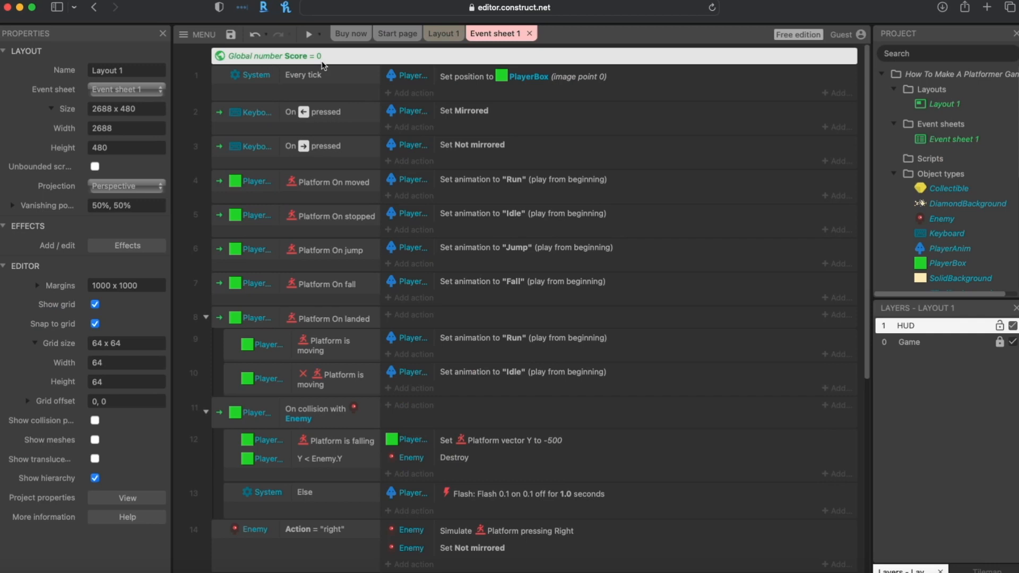
# - Start a System "Add to" action in the event for PlayerBox colliding with Collectible
pyautogui.scroll(-6, 286, 184)
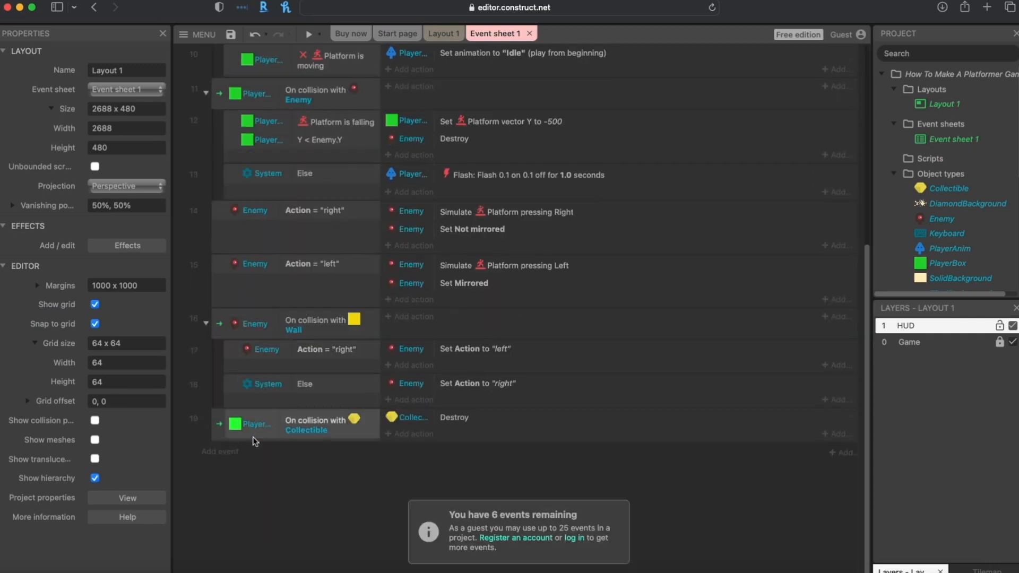
pyautogui.click(220, 431)
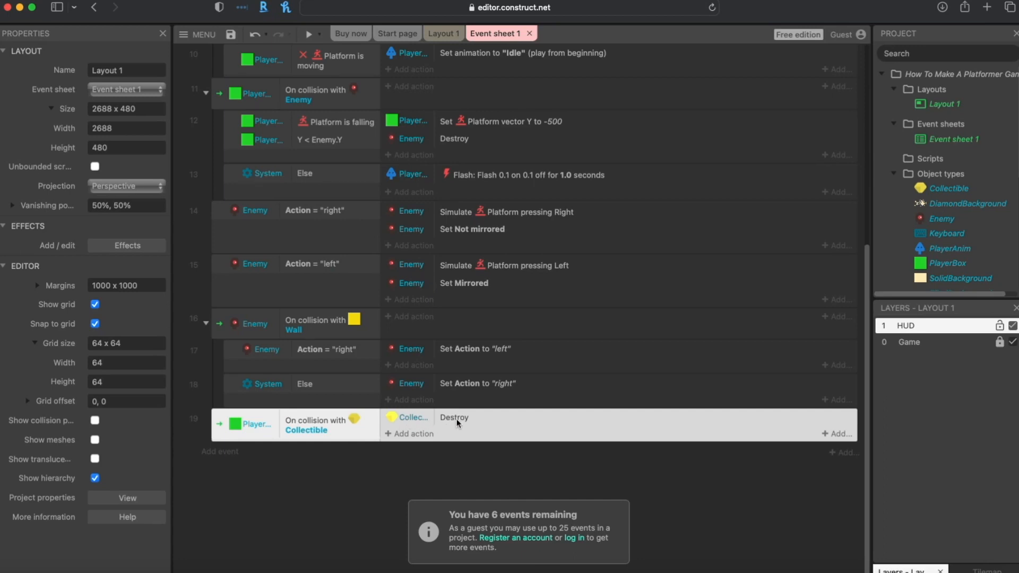
pyautogui.click(414, 434)
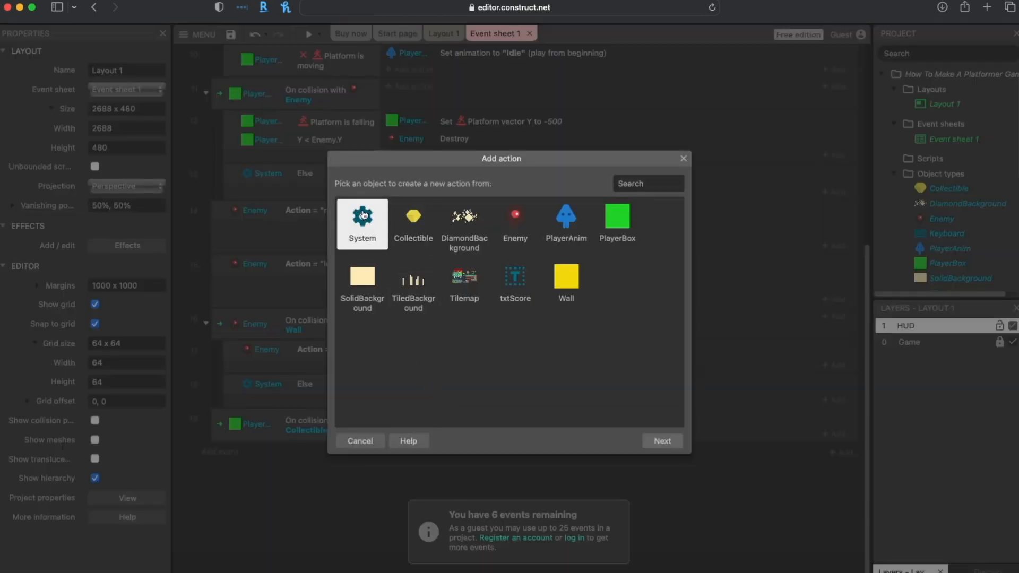
pyautogui.click(662, 441)
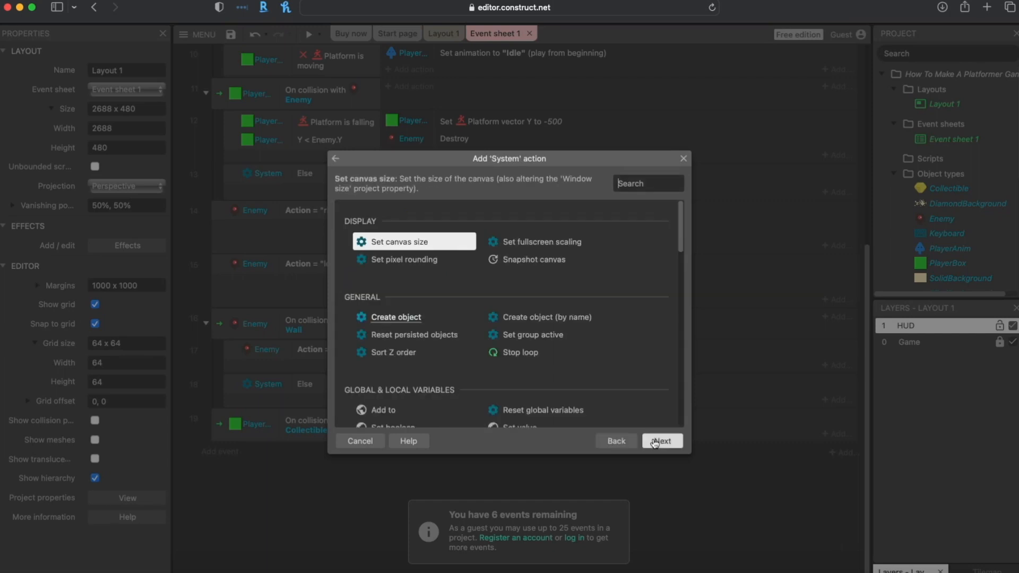
pyautogui.scroll(-1, 374, 312)
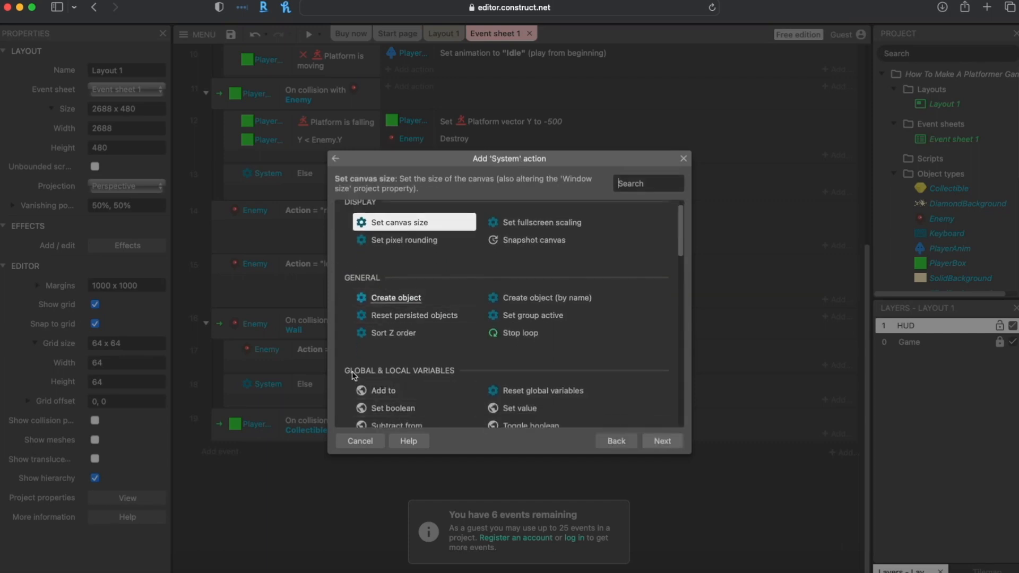
pyautogui.scroll(-3, 418, 374)
pyautogui.click(398, 301)
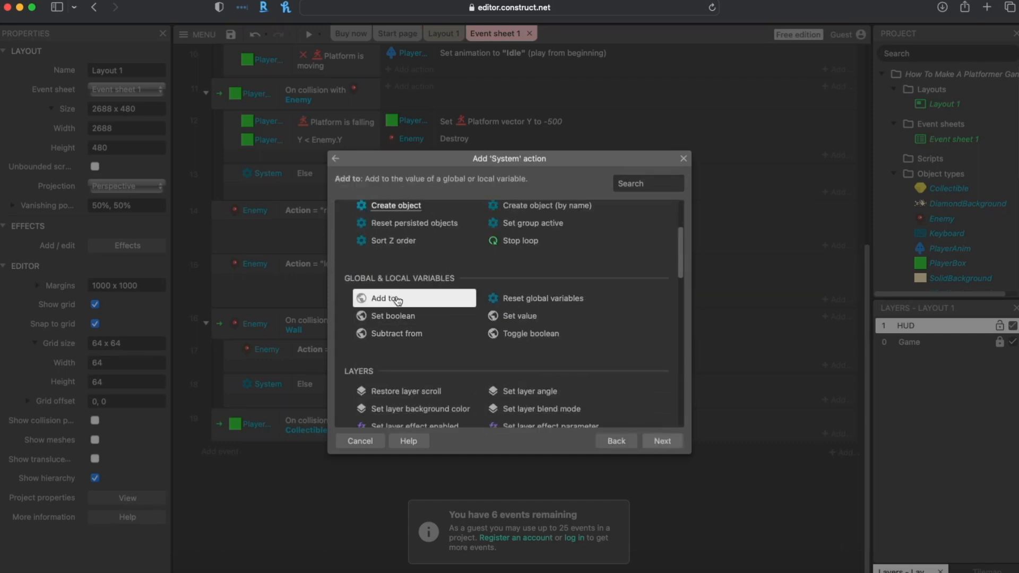
pyautogui.click(662, 441)
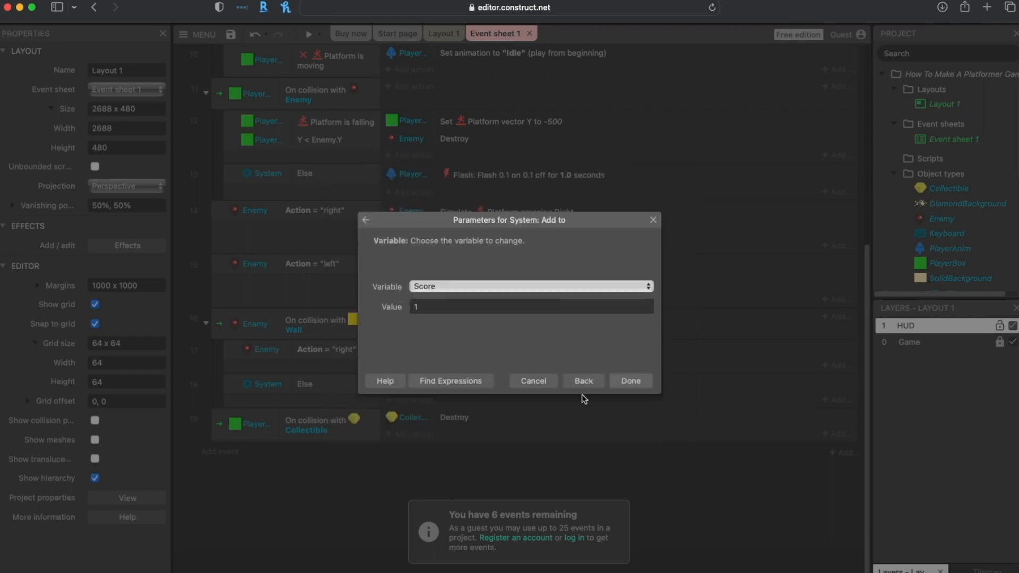
# - Set the action to add 10 to the Score variable and finish it
pyautogui.click(423, 287)
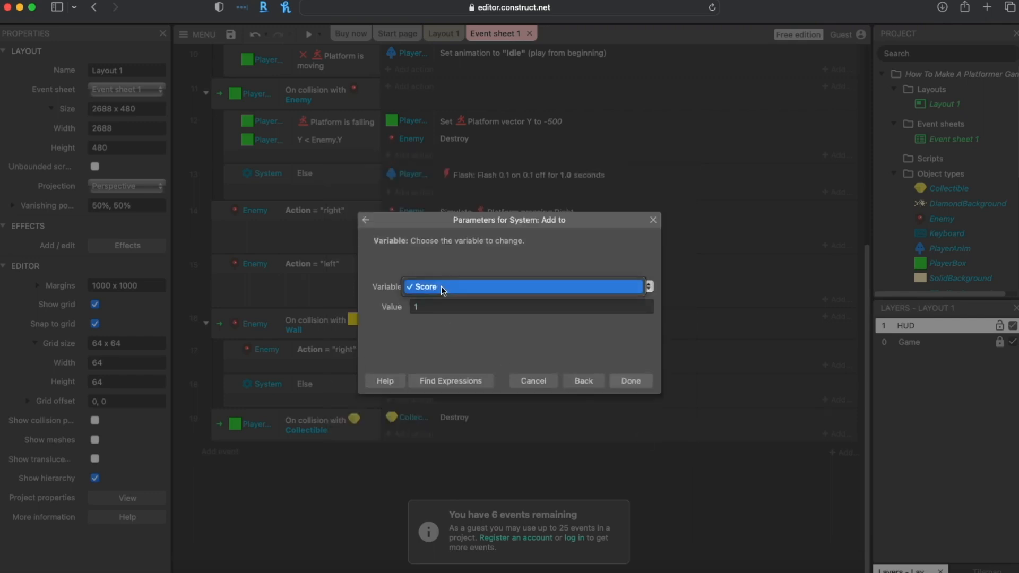
pyautogui.click(442, 287)
pyautogui.click(422, 290)
pyautogui.click(438, 290)
pyautogui.click(423, 307)
pyautogui.write('0')
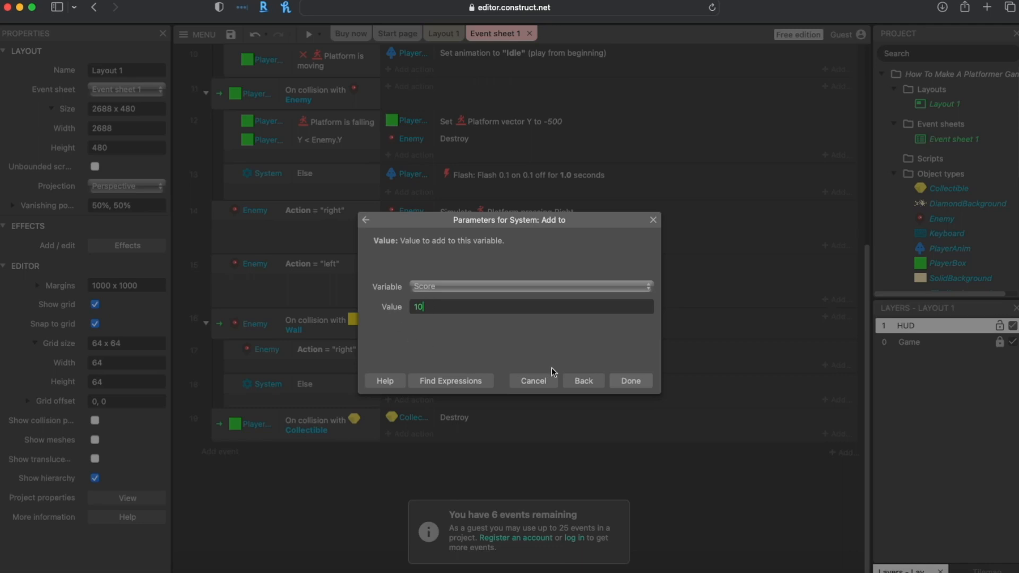
pyautogui.click(631, 381)
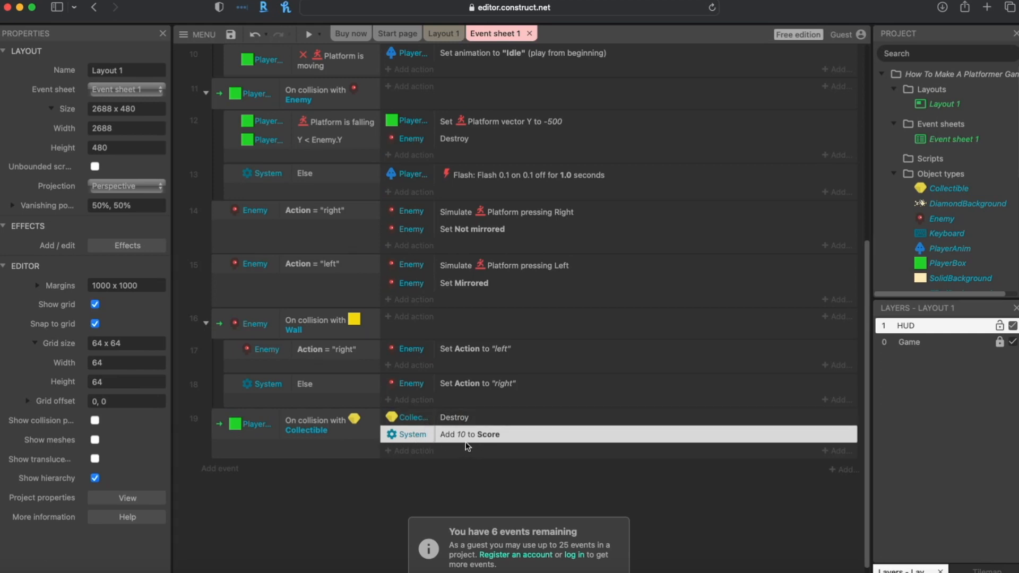
# - Move the "Add 10 to Score" action above Destroy in the event for PlayerBox colliding with Collectible
pyautogui.moveTo(424, 435); pyautogui.dragTo(393, 418)
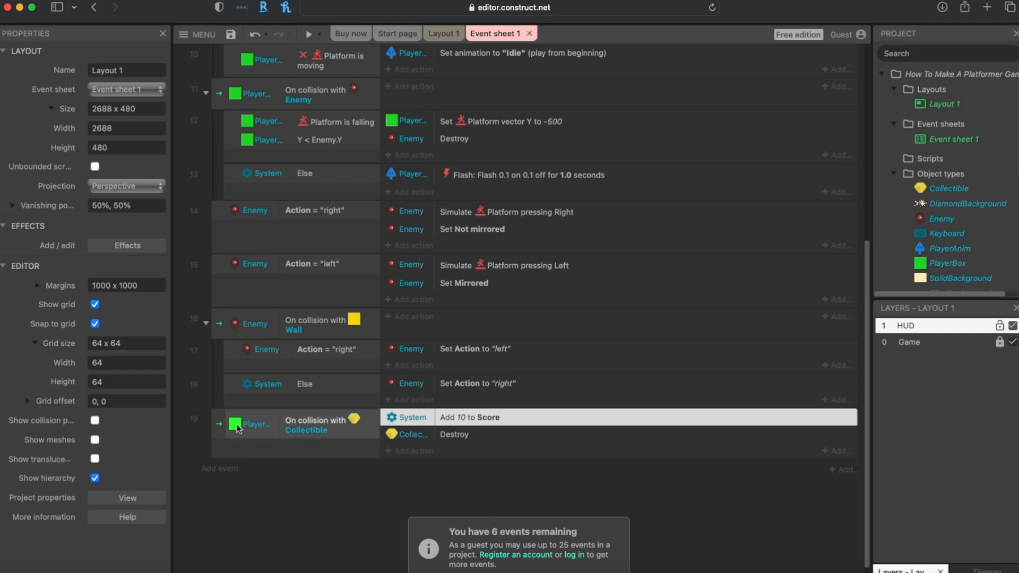
pyautogui.click(222, 441)
# - Review the score text in Layout 1, the Score variable, the Every tick event and the Collectible collision event
pyautogui.click(442, 34)
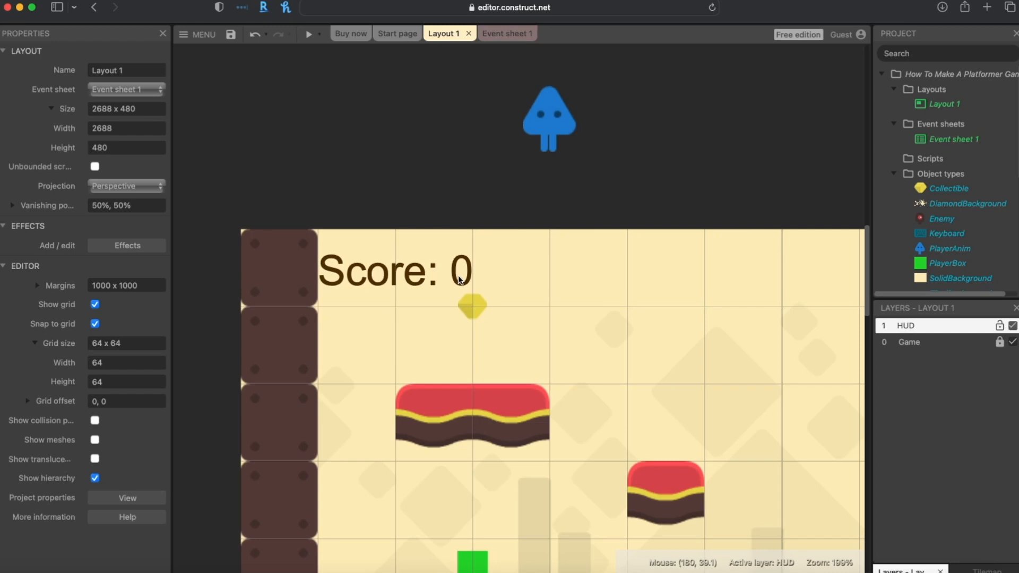
pyautogui.click(494, 34)
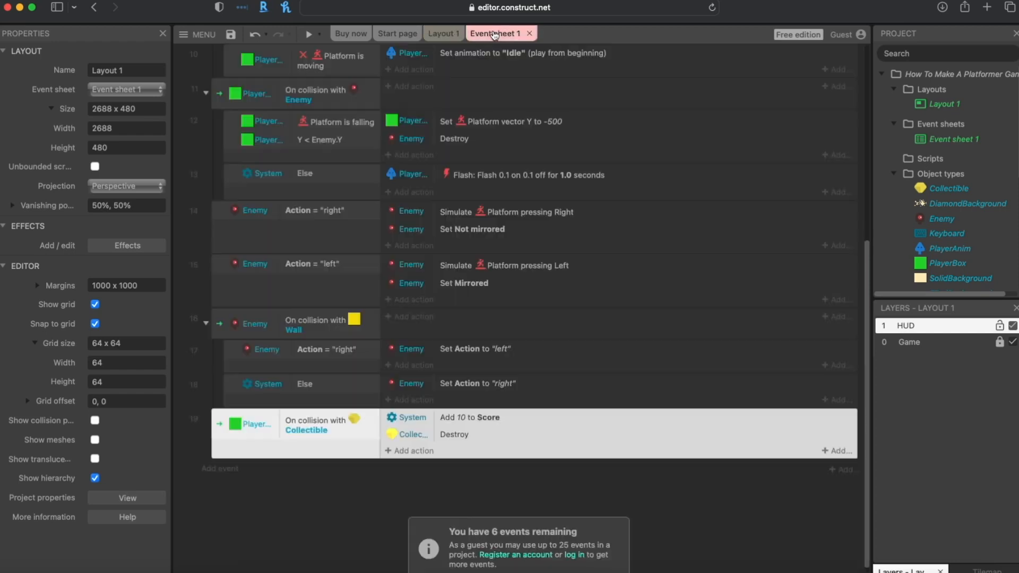
pyautogui.scroll(6, 393, 494)
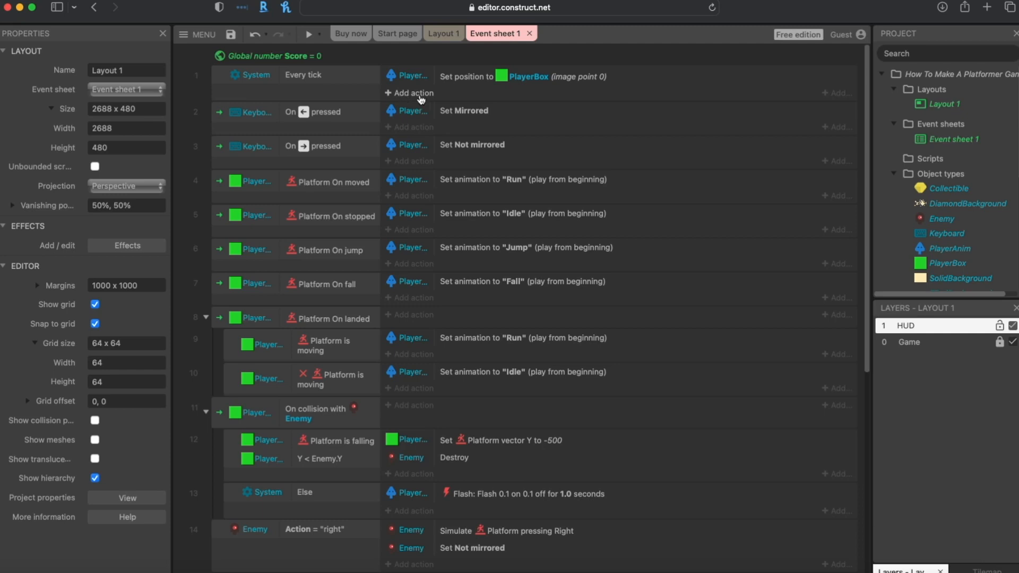
pyautogui.click(239, 82)
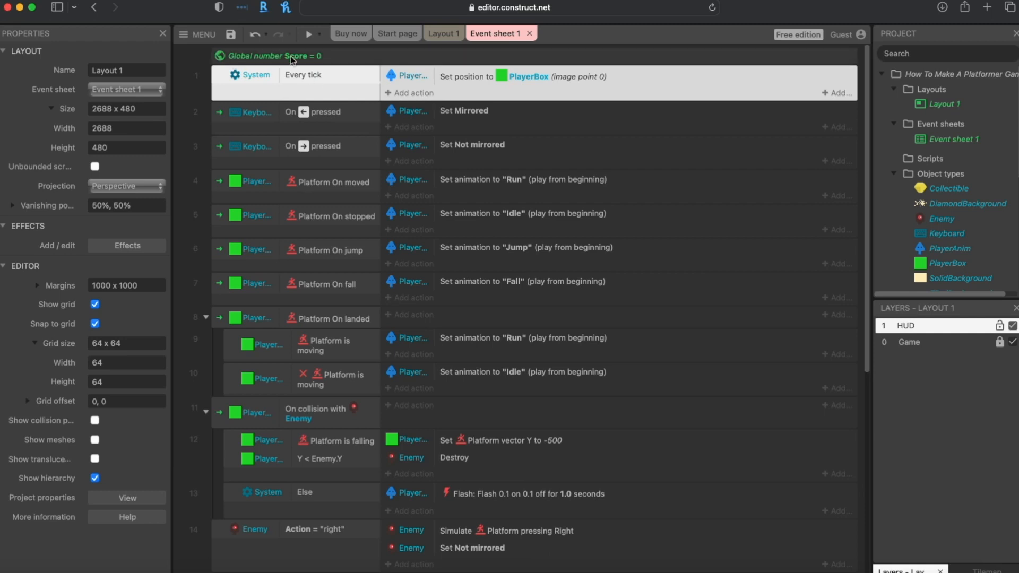
pyautogui.scroll(-5, 339, 217)
pyautogui.scroll(-2, 339, 221)
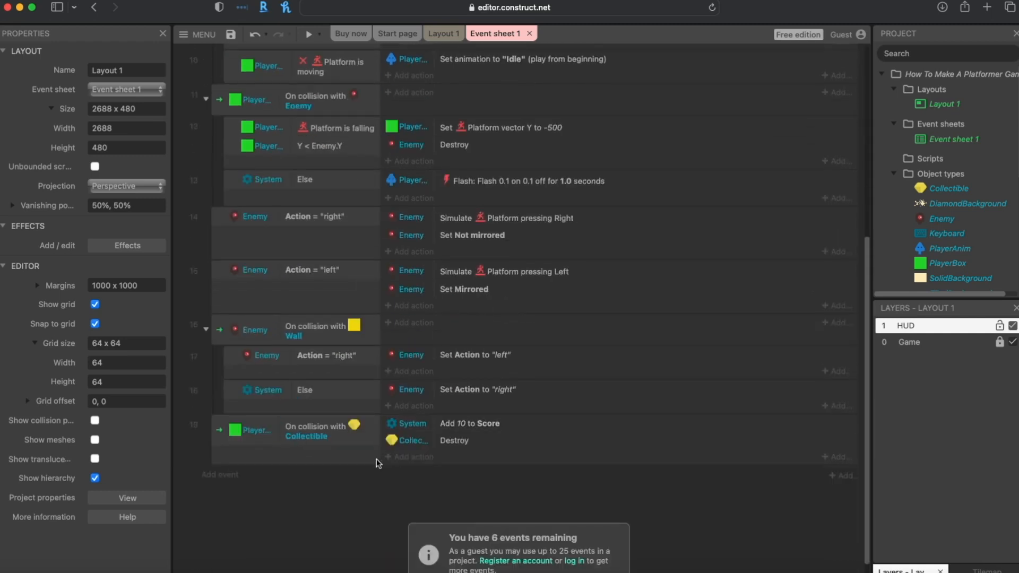
pyautogui.click(222, 434)
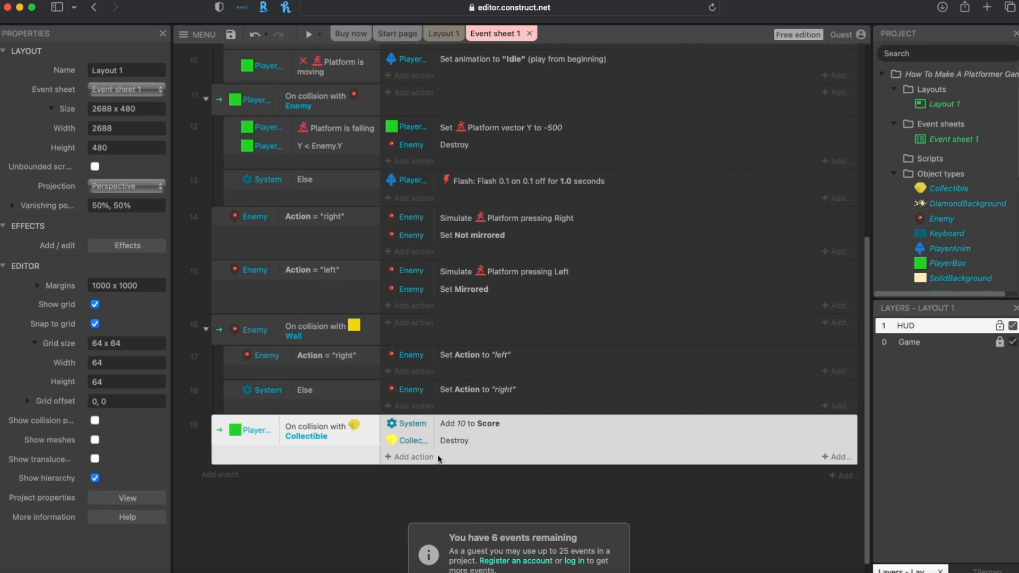
pyautogui.scroll(6, 433, 457)
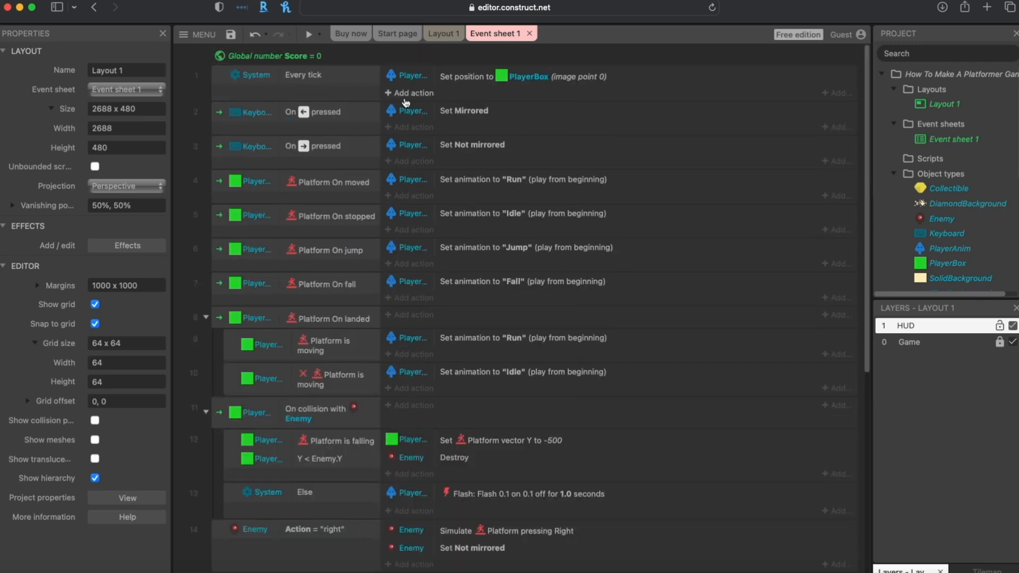
# - Start a "Set text" action for txtScore in the System Every tick event
pyautogui.click(215, 83)
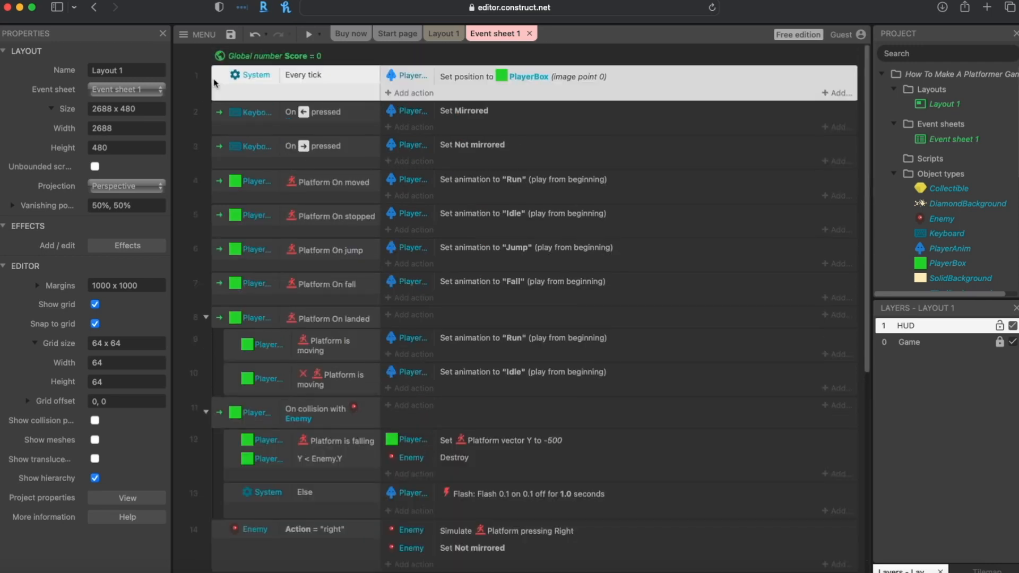
pyautogui.click(413, 93)
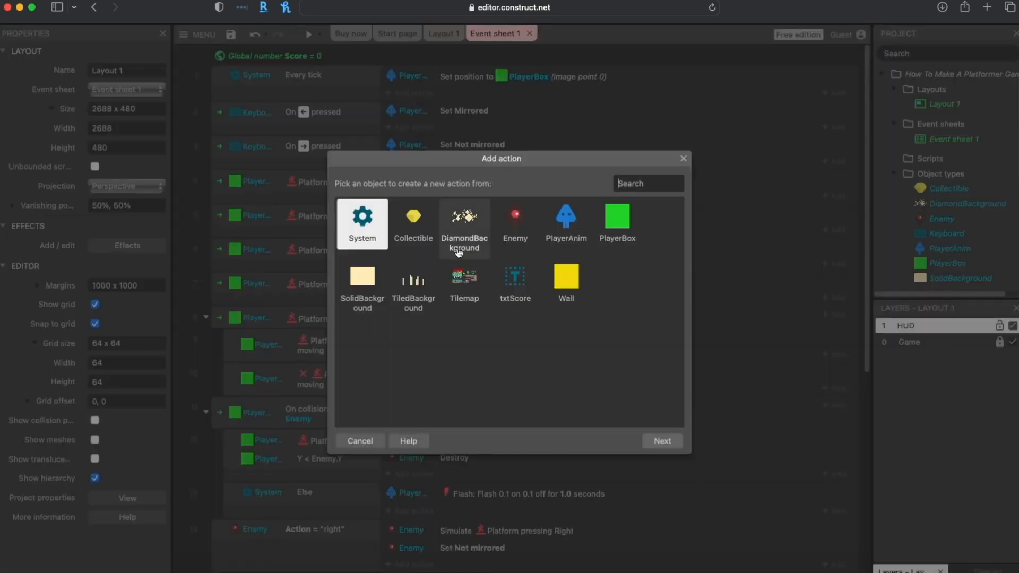
pyautogui.click(516, 284)
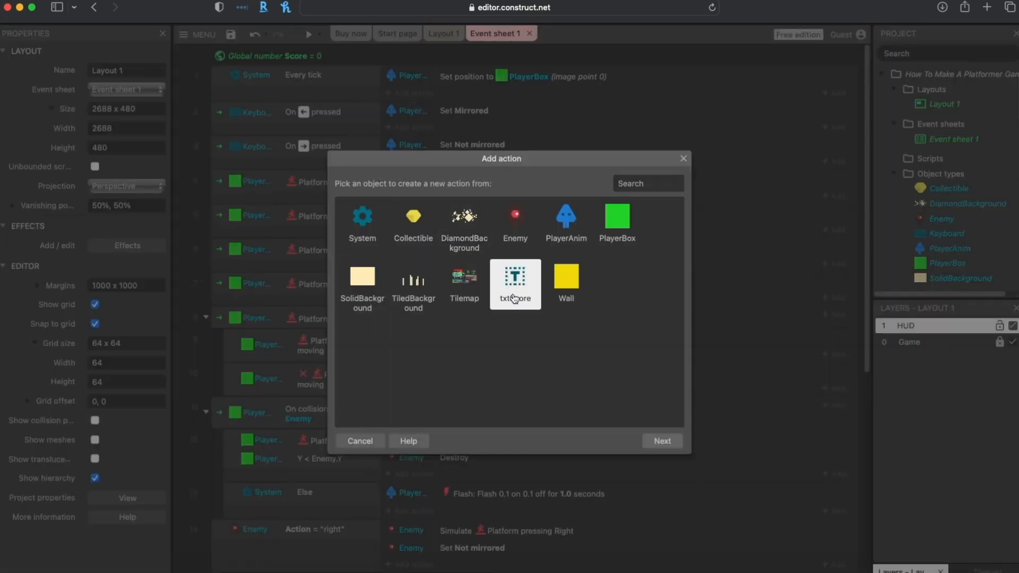
pyautogui.click(662, 441)
pyautogui.scroll(-4, 417, 334)
pyautogui.scroll(-10, 417, 272)
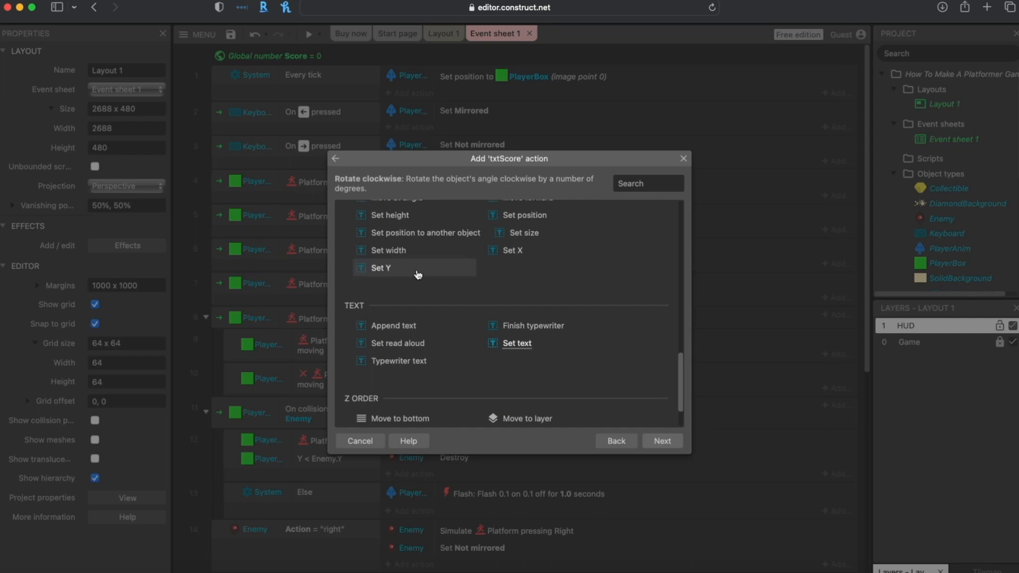
pyautogui.scroll(3, 421, 273)
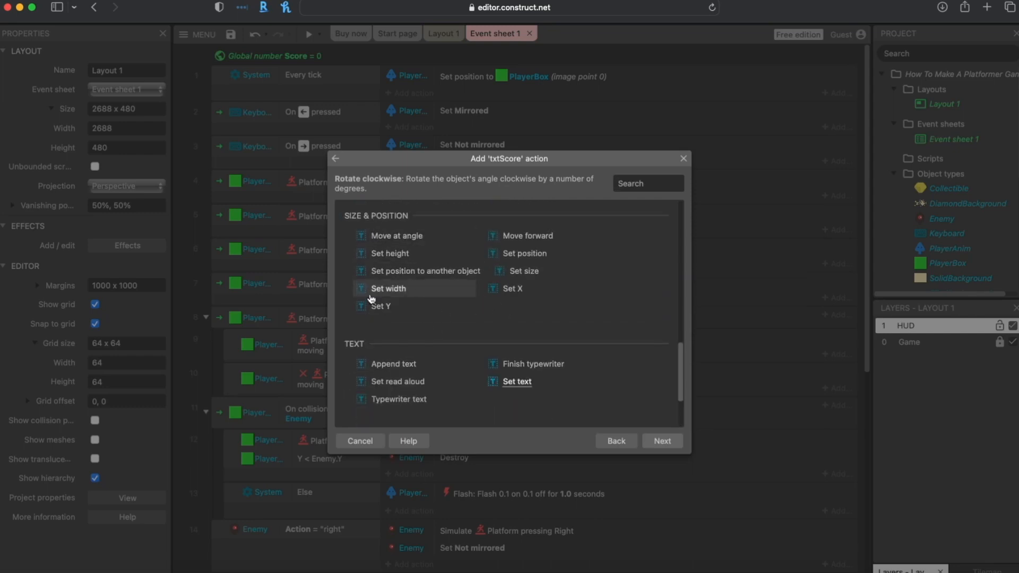
pyautogui.scroll(4, 372, 298)
pyautogui.scroll(-5, 457, 340)
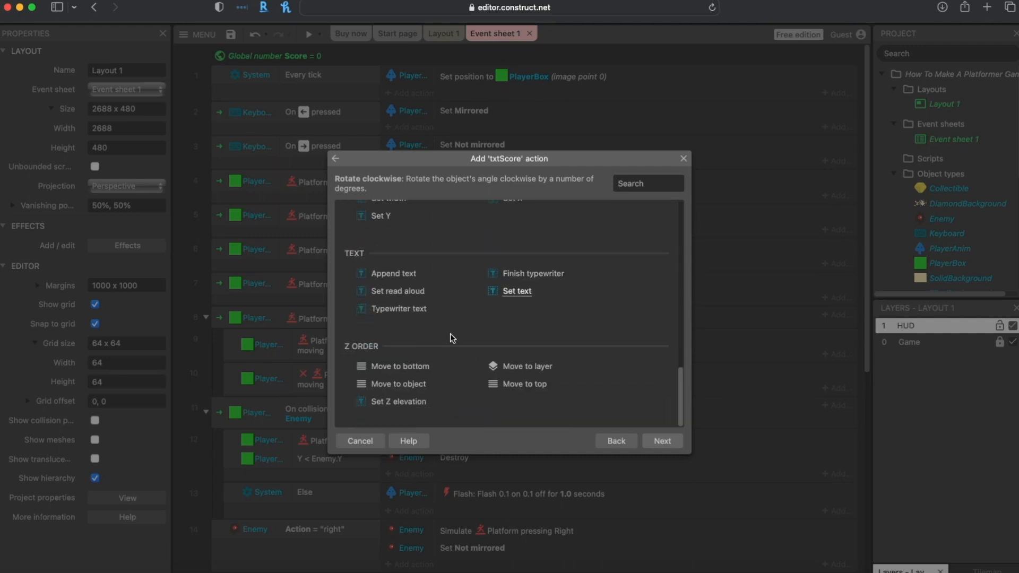
pyautogui.click(518, 296)
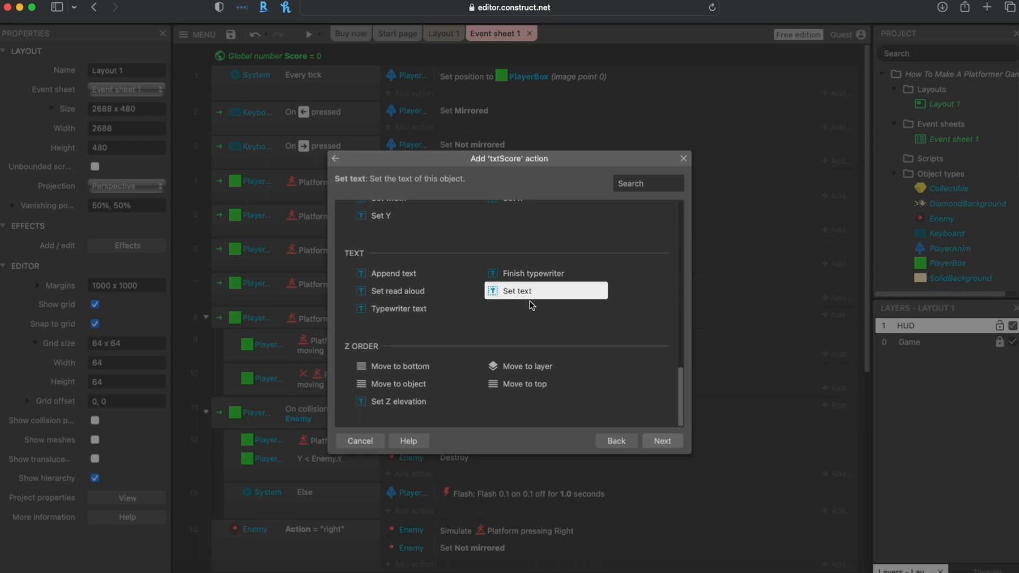
pyautogui.click(654, 442)
# - Set the action's text to "Score: " & Score and finish it
pyautogui.click(408, 289)
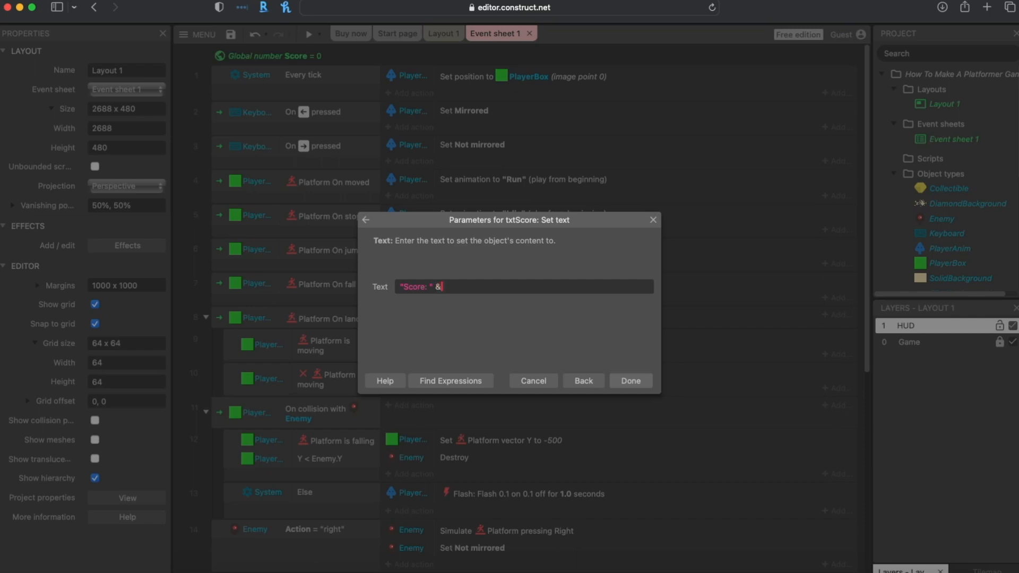
pyautogui.write('Score')
pyautogui.click(627, 384)
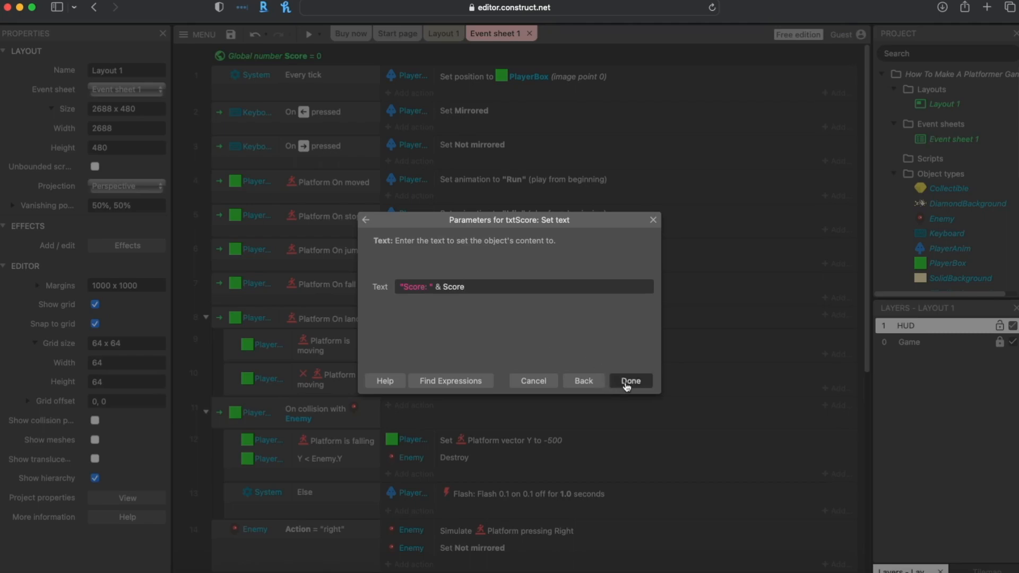
# - Preview Layout 1, collect gems while moving through the level to test the score text, and close the preview
pyautogui.click(436, 36)
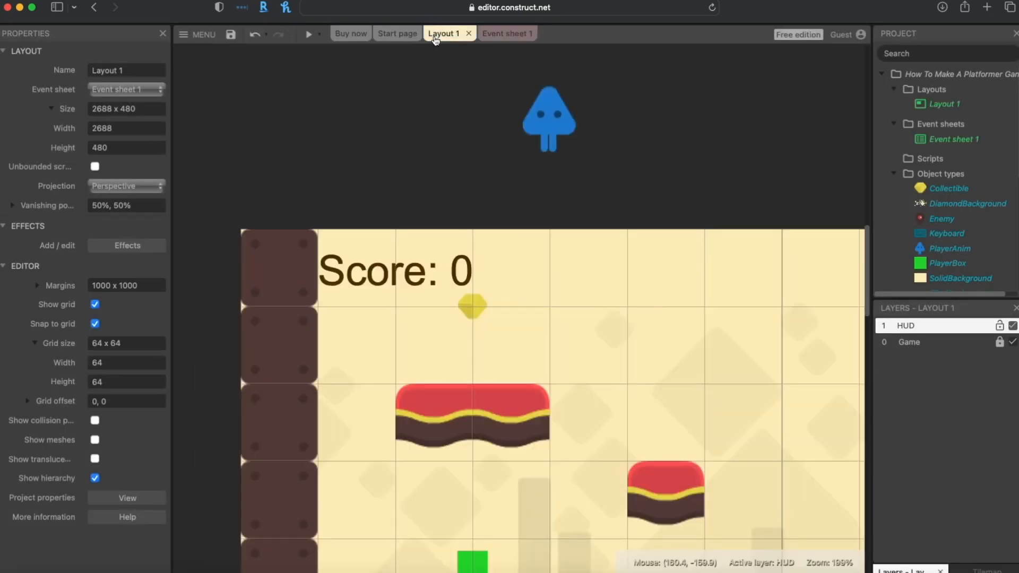
pyautogui.click(309, 35)
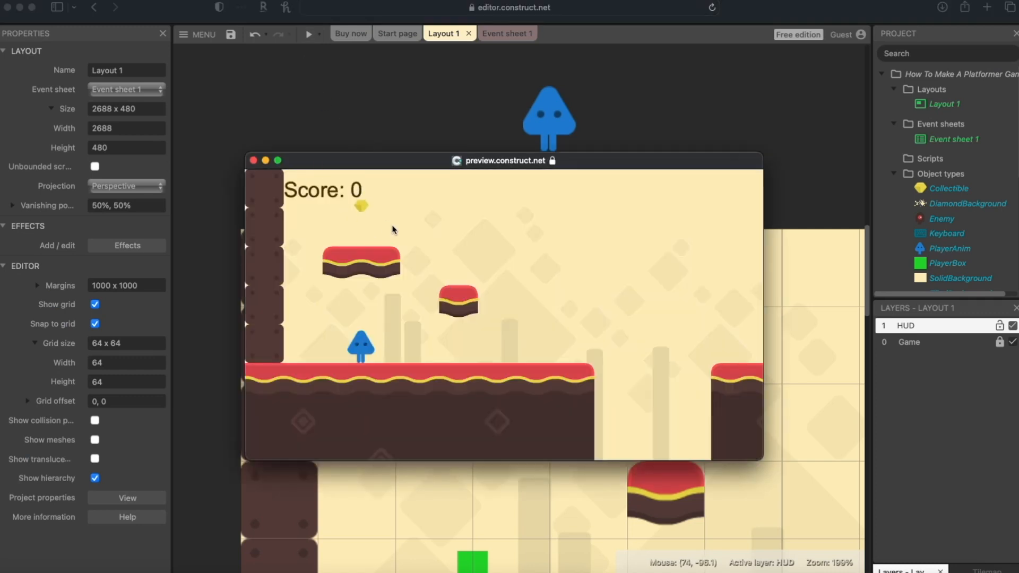
pyautogui.press('Right')
pyautogui.press('Up')
pyautogui.press('Up')
pyautogui.press('Left')
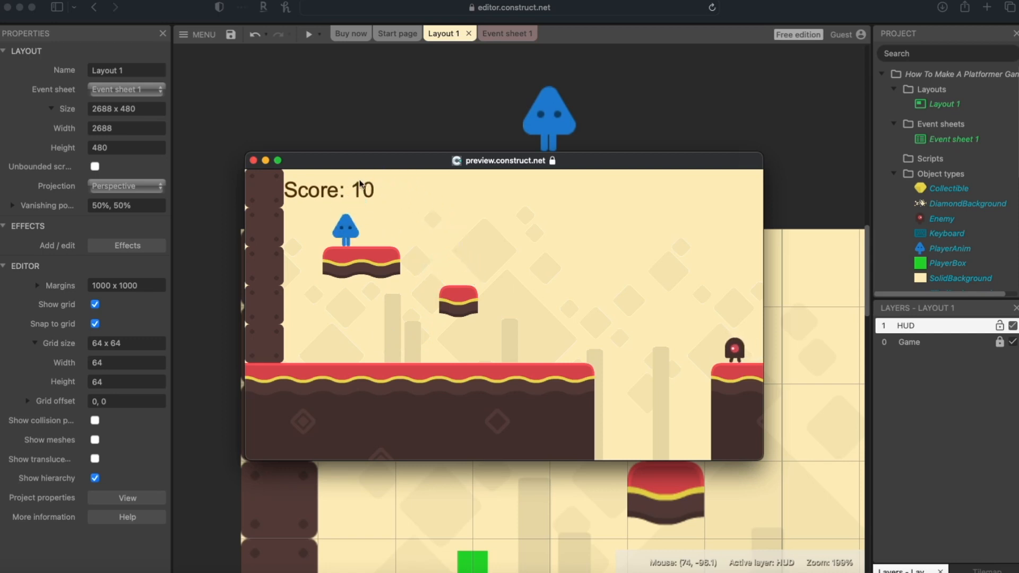
pyautogui.press('Right')
pyautogui.press('Right')
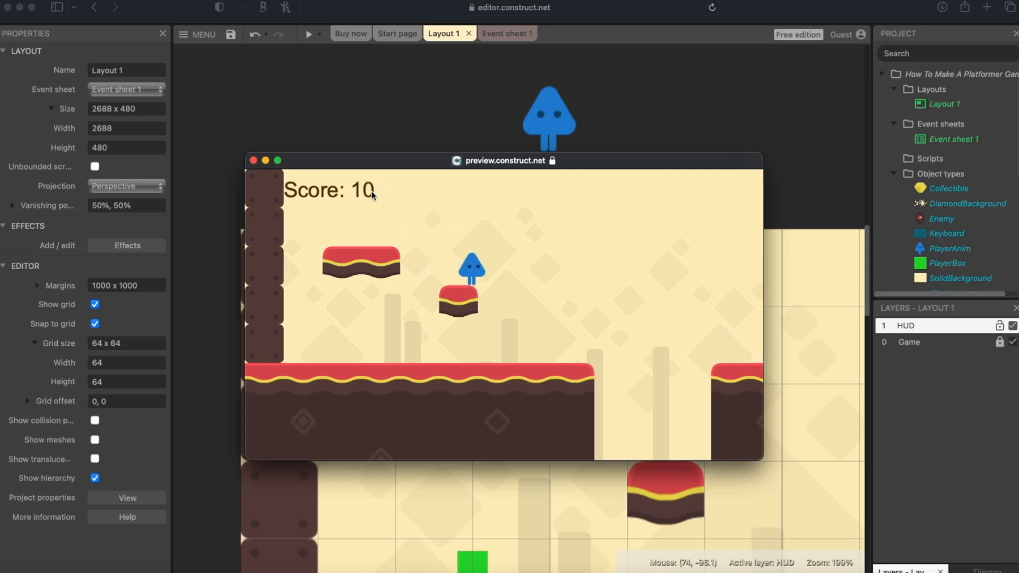
pyautogui.press('Up')
pyautogui.press('Right')
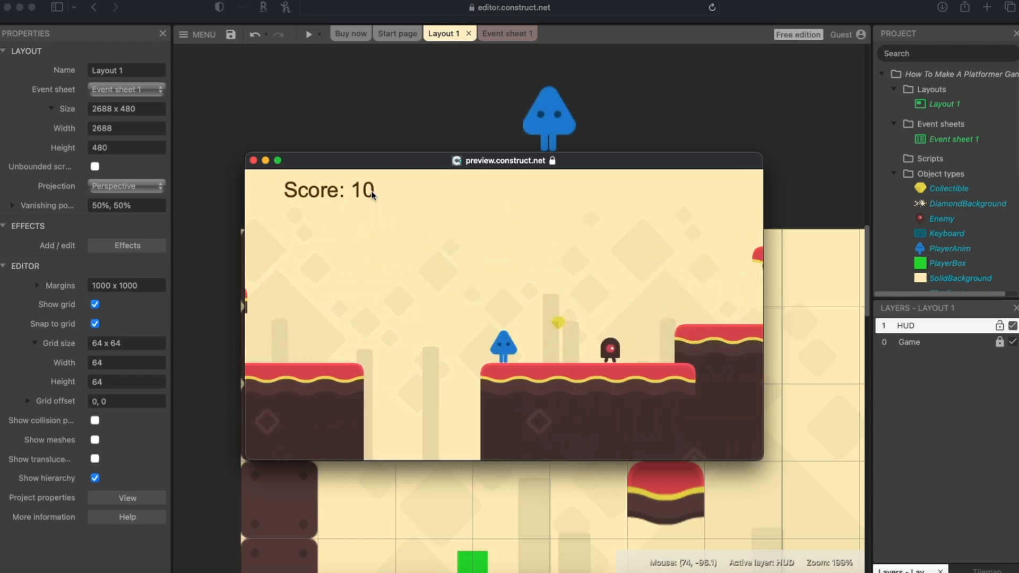
pyautogui.press('Up')
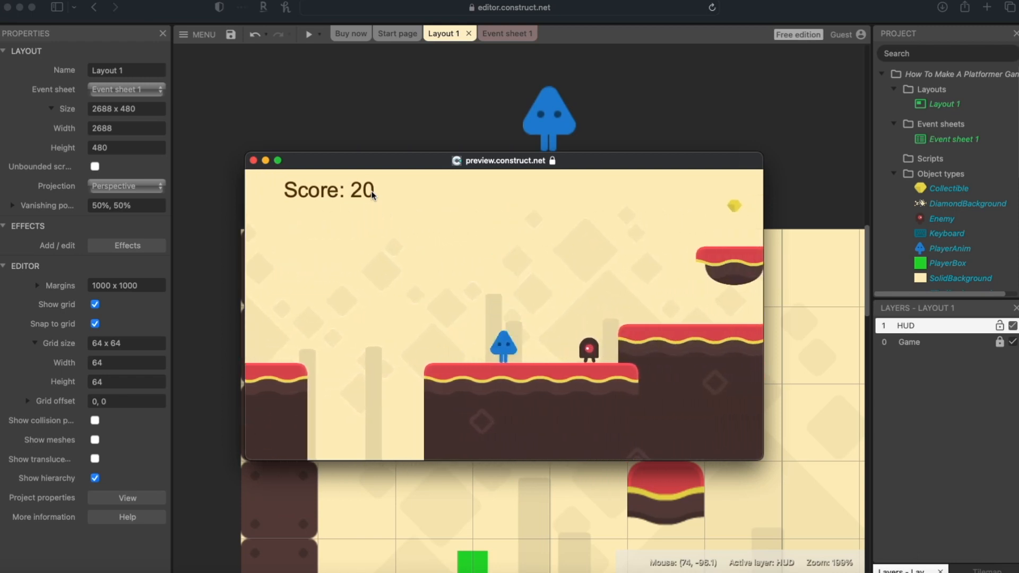
pyautogui.press('Right')
pyautogui.press('Up')
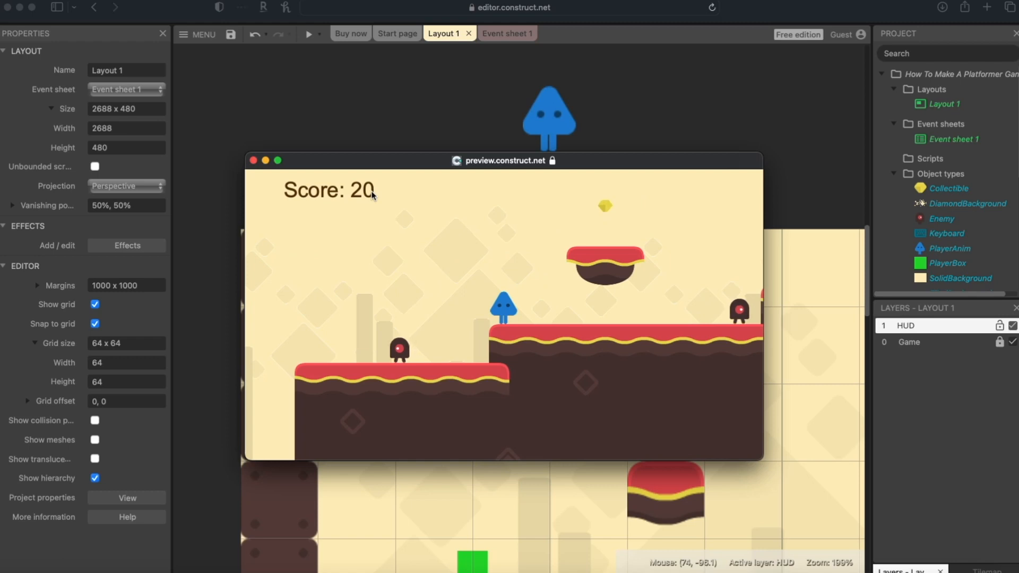
pyautogui.press('Right')
pyautogui.press('Up')
pyautogui.press('Right')
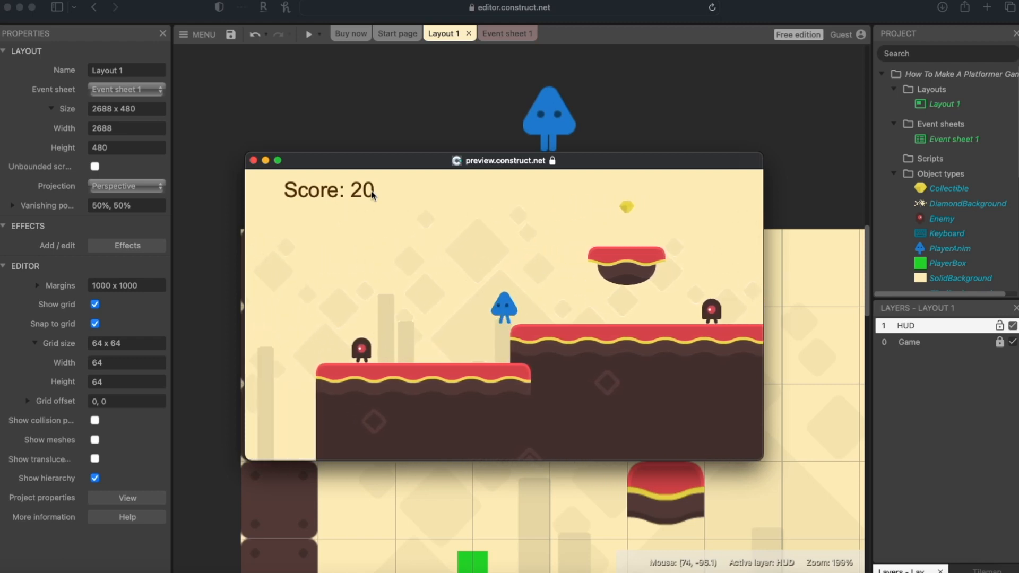
pyautogui.press('Up')
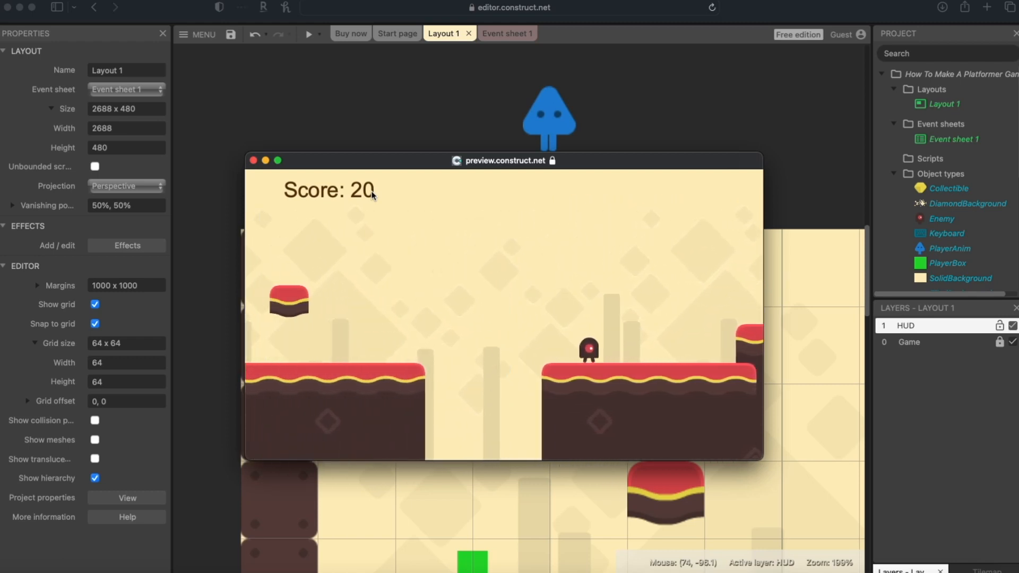
pyautogui.press('Left')
pyautogui.press('Right')
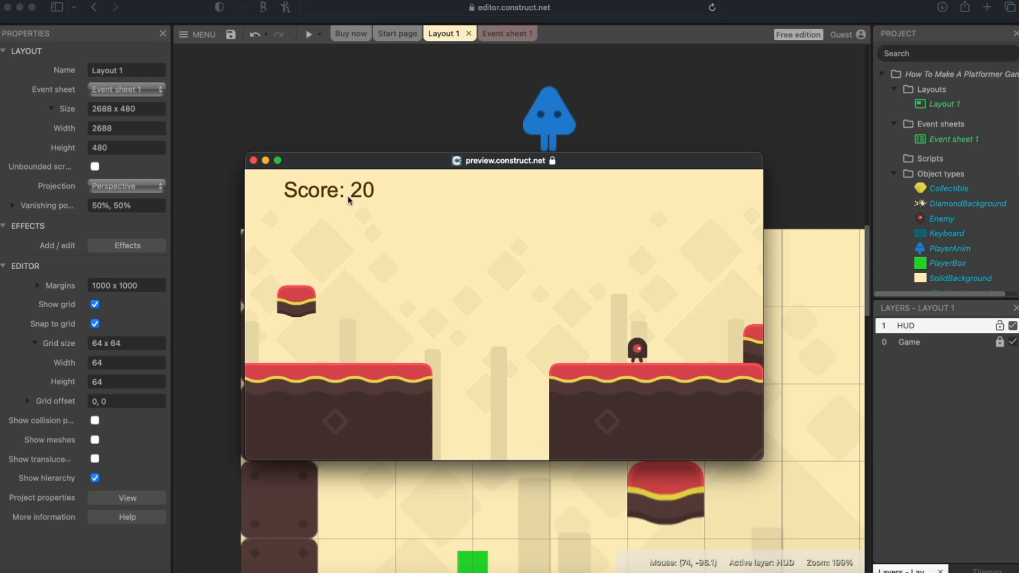
pyautogui.click(253, 160)
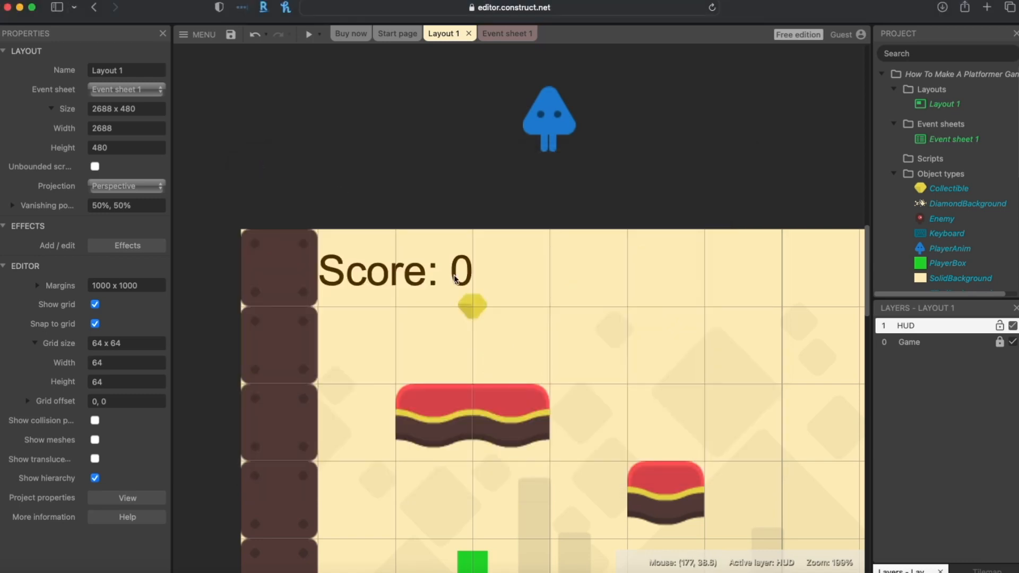
# - Preview the layout again and run across the level to its far end, collecting five gems to test the scoring
pyautogui.scroll(-3, 424, 199)
pyautogui.scroll(1, 400, 113)
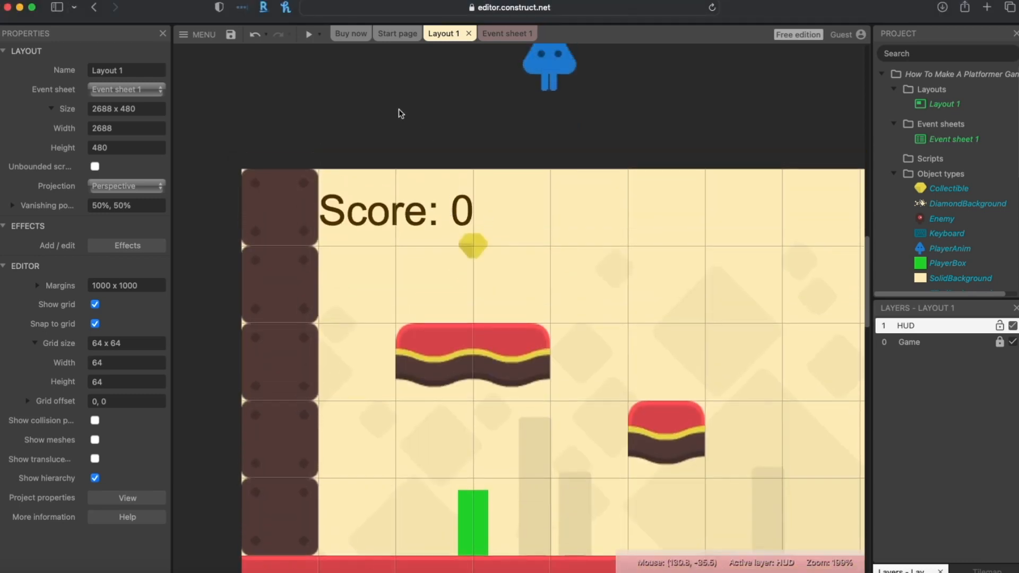
pyautogui.click(308, 35)
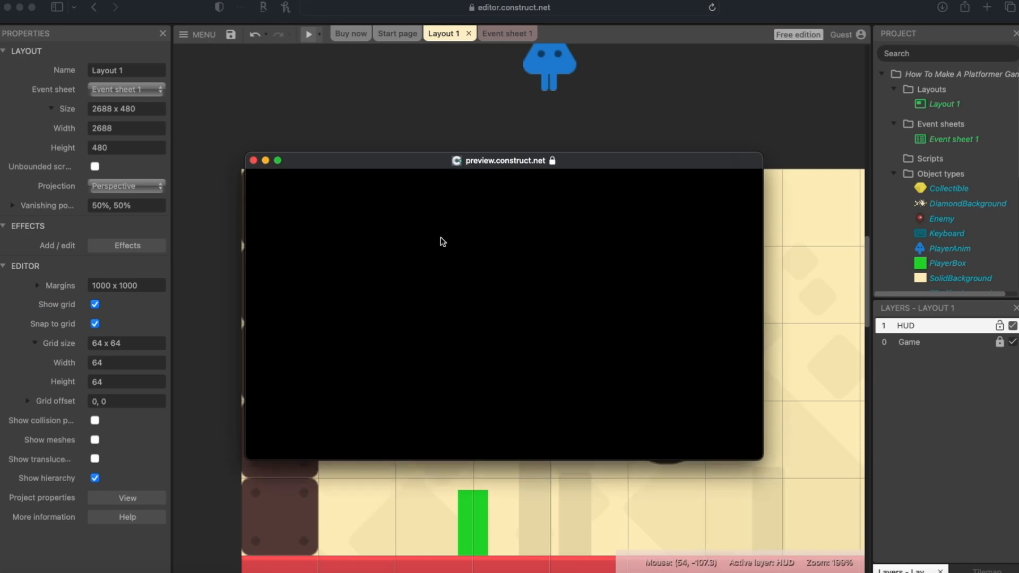
pyautogui.press('Right')
pyautogui.press('Up')
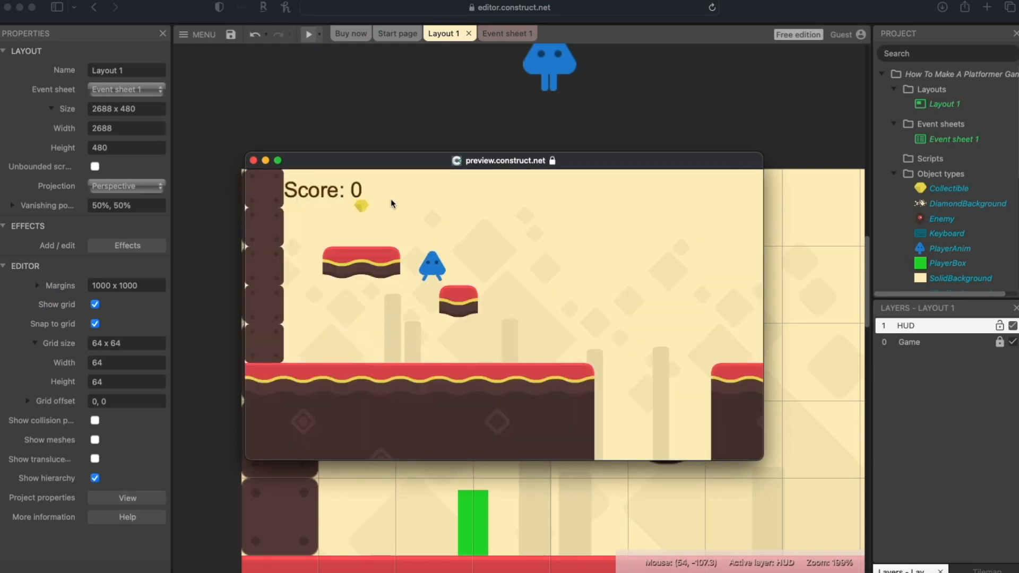
pyautogui.press('Left')
pyautogui.press('Up')
pyautogui.press('Right')
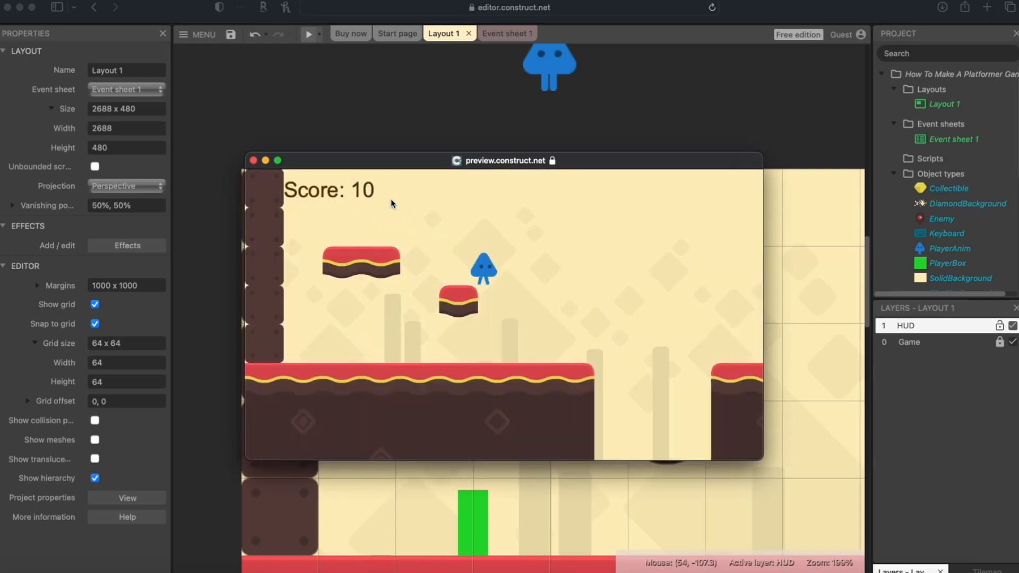
pyautogui.press('Up')
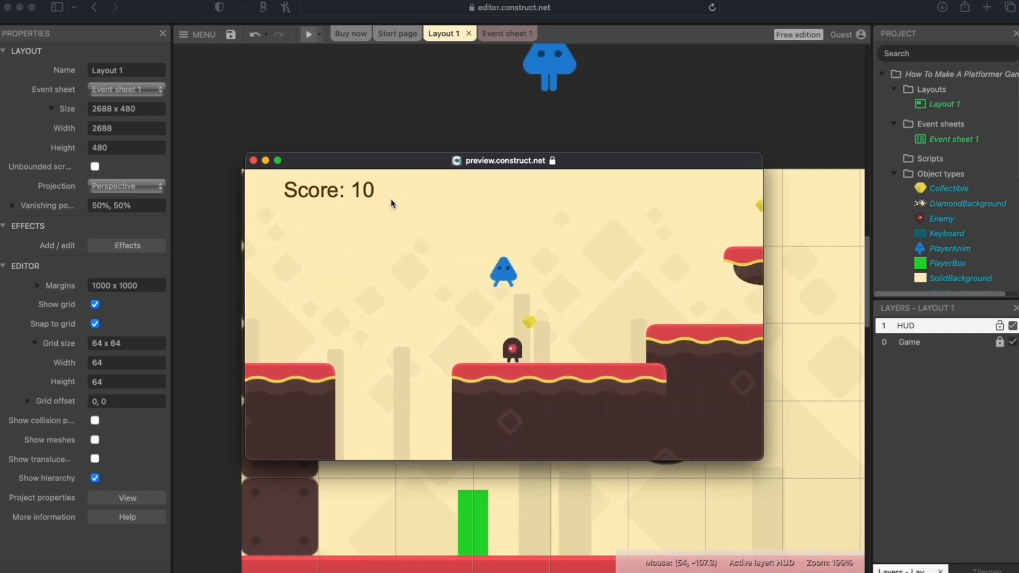
pyautogui.press('Up')
pyautogui.press('Up')
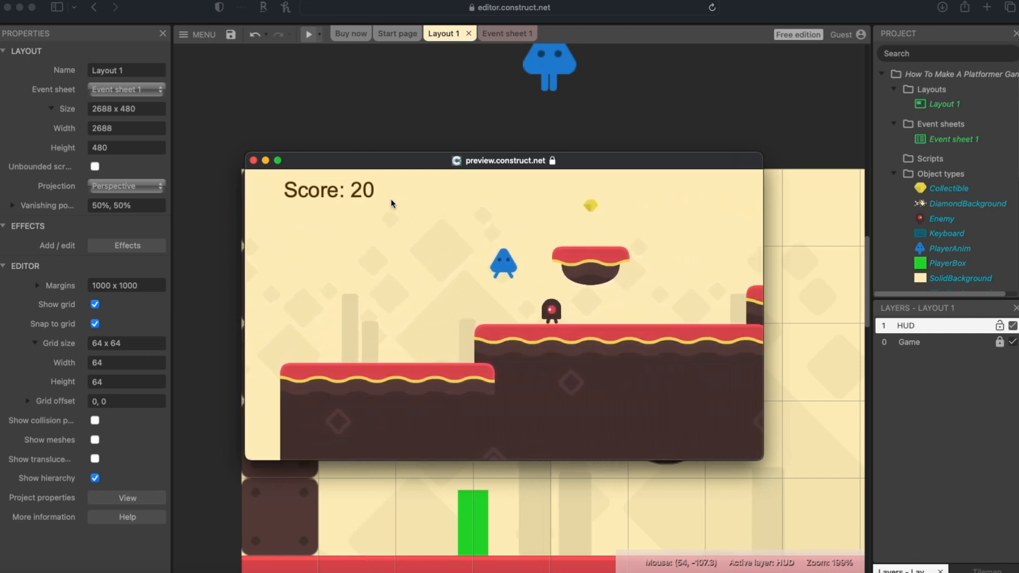
pyautogui.press('Up')
pyautogui.press('Up')
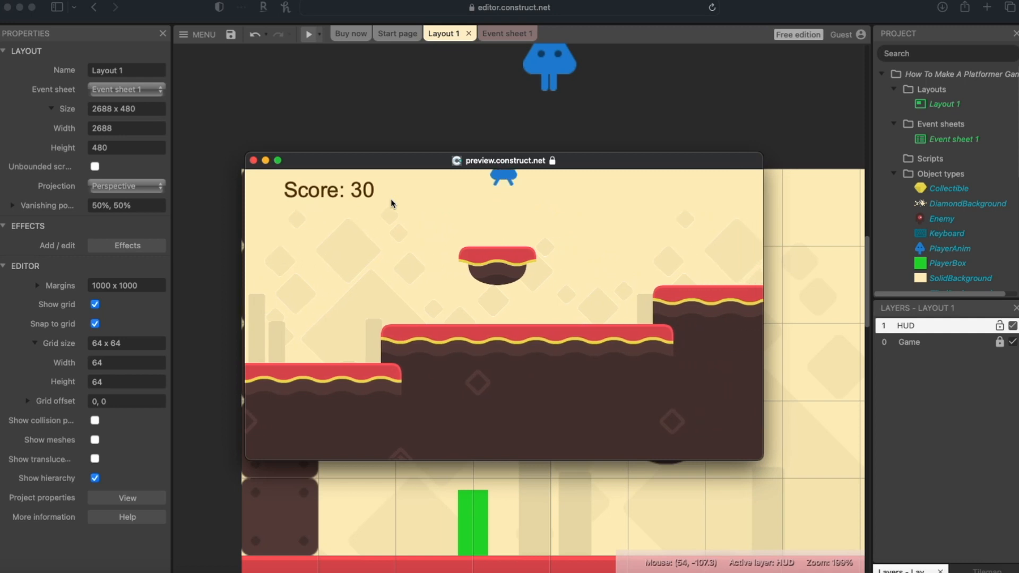
pyautogui.press('Up')
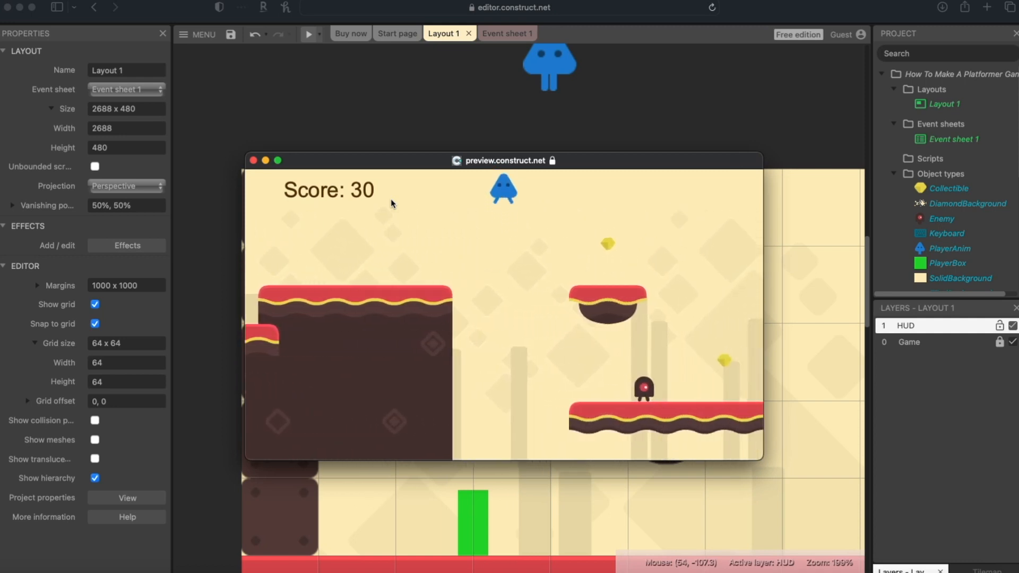
pyautogui.press('Up')
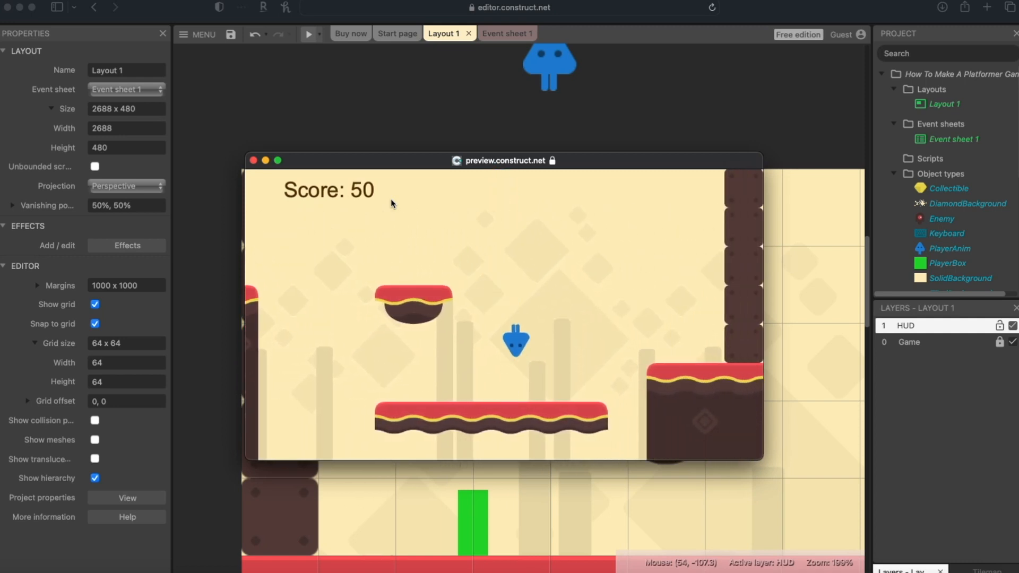
pyautogui.press('Left')
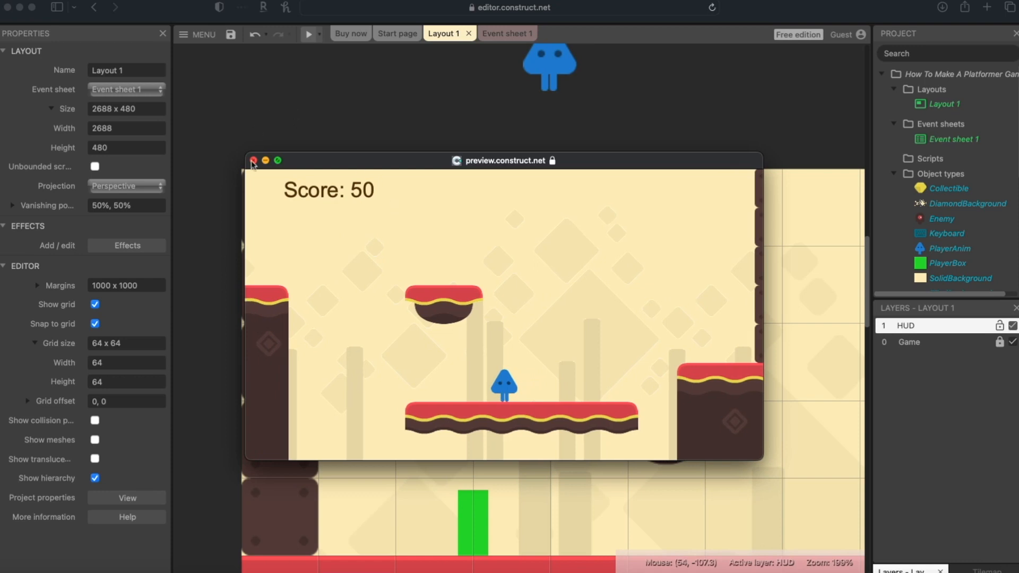